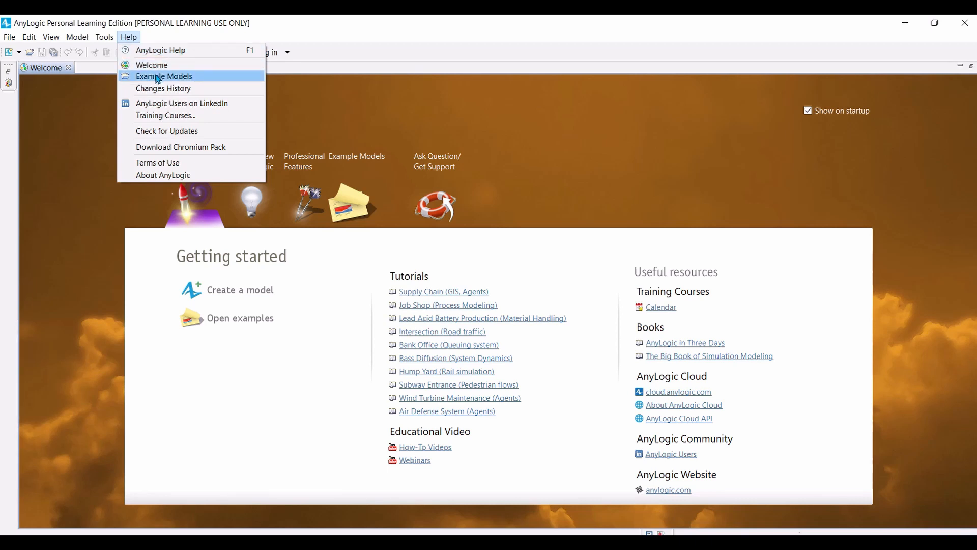
# Step: Browse the example models down to the How-To Models collection
pyautogui.click(241, 323)
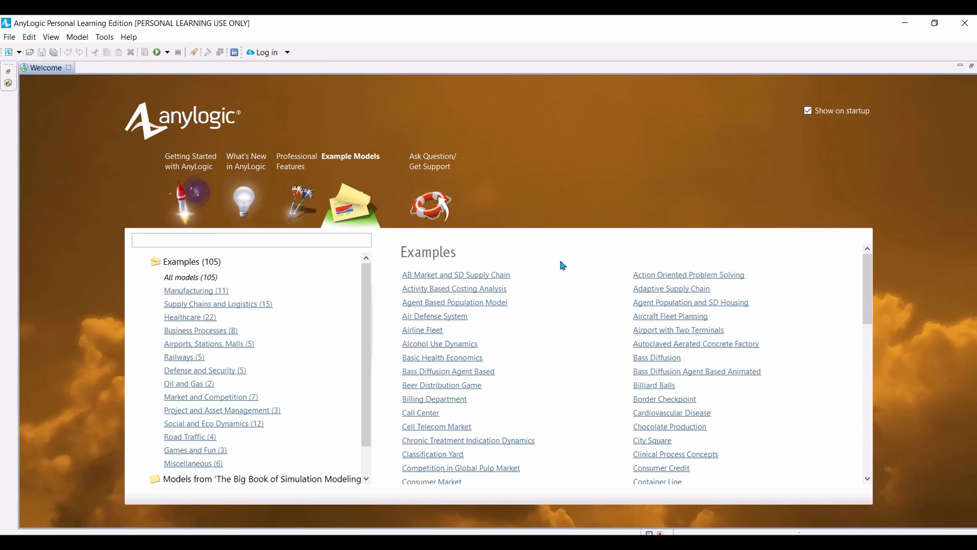
pyautogui.scroll(-1, 325, 357)
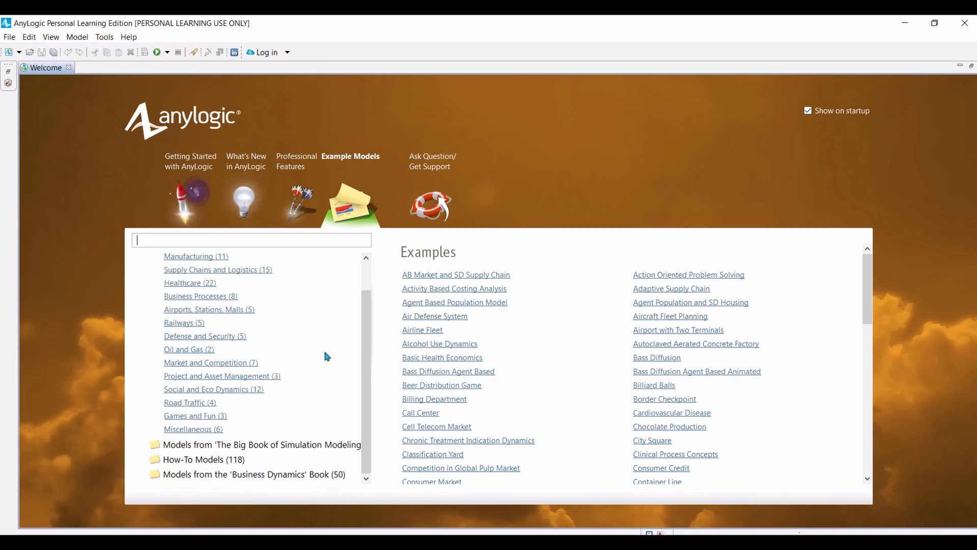
pyautogui.click(179, 461)
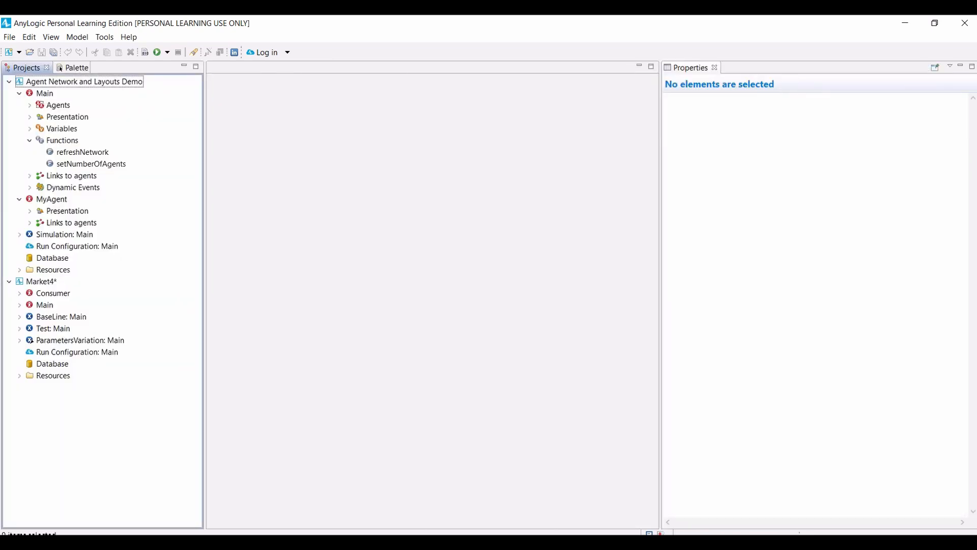
# Step: Create a new model named Market with days as the model time units
pyautogui.click(9, 39)
pyautogui.moveTo(24, 51)
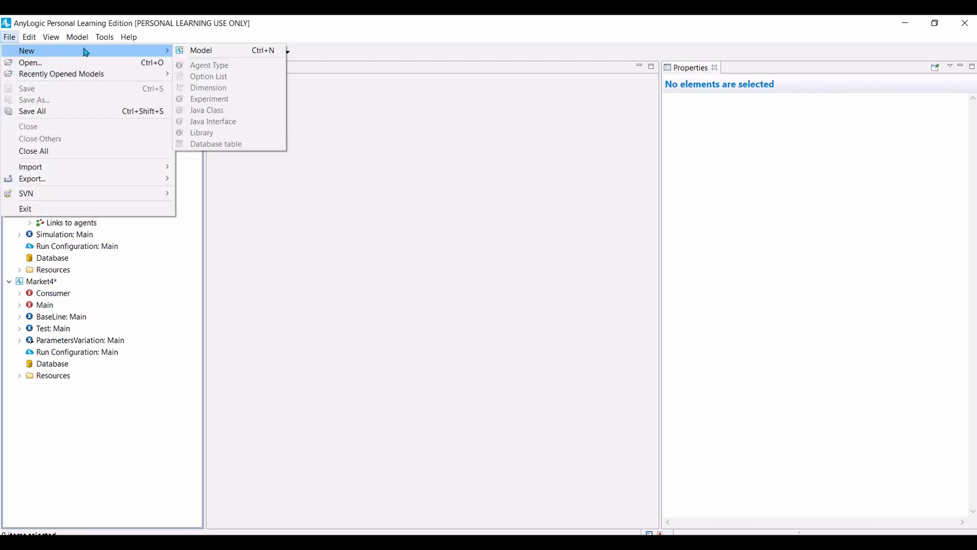
pyautogui.click(206, 51)
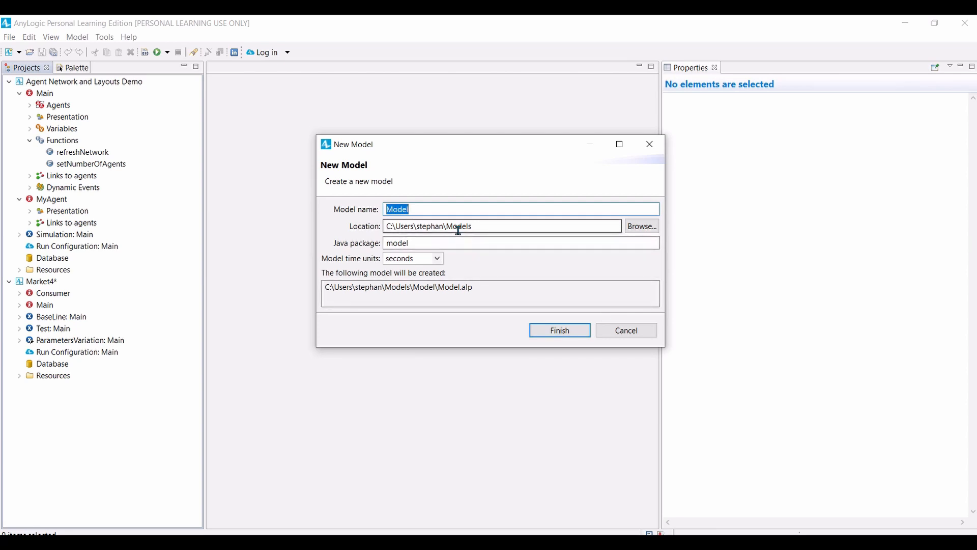
pyautogui.write('Market')
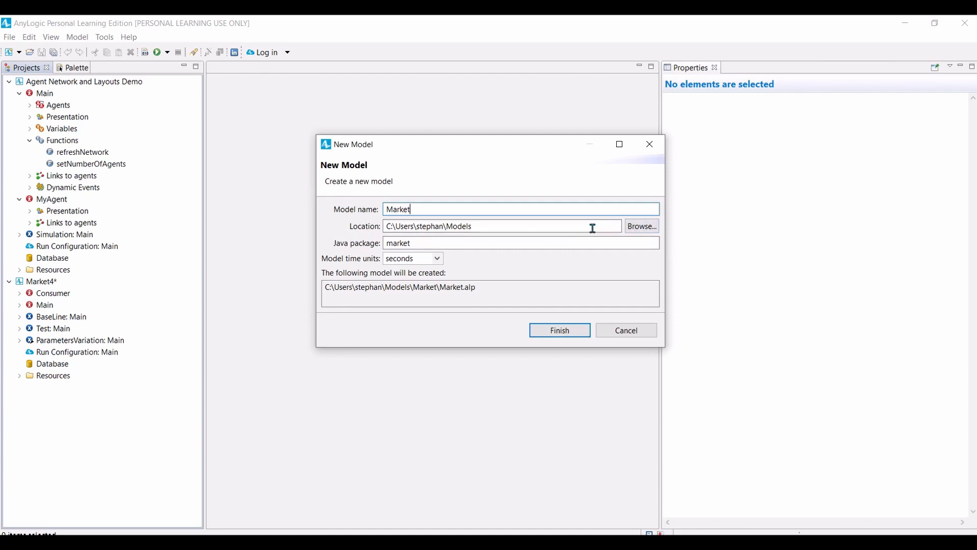
pyautogui.click(436, 259)
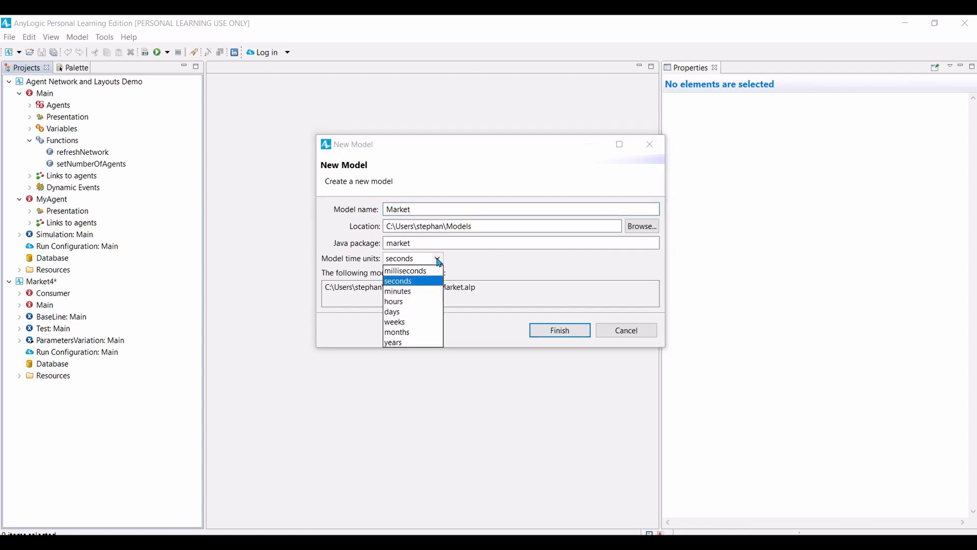
pyautogui.click(400, 312)
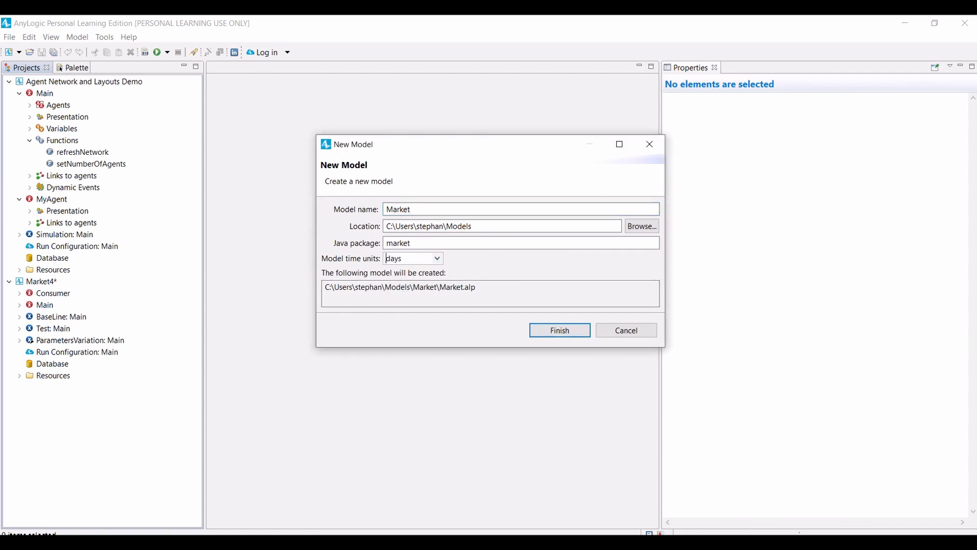
pyautogui.click(560, 330)
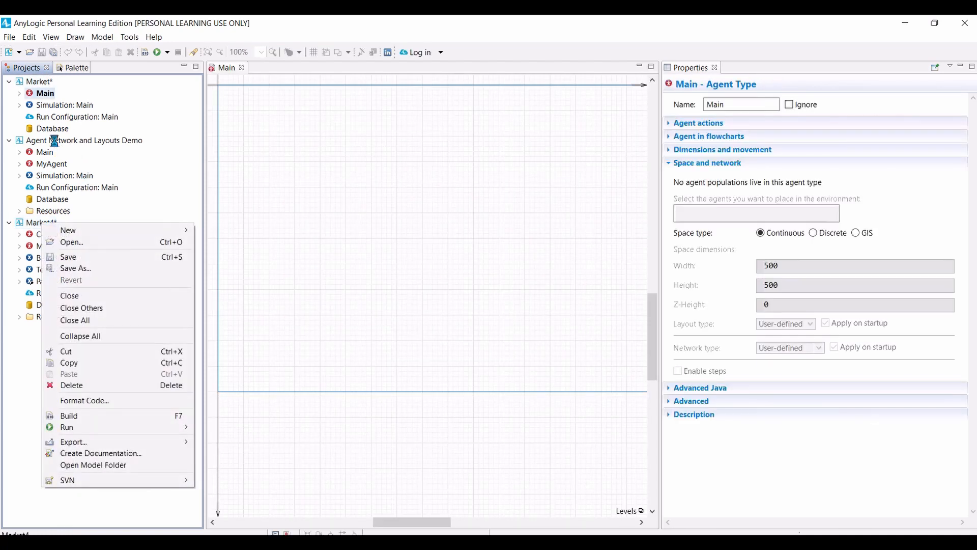
# Step: Close all other open models so that only the Market model stays in the workspace
pyautogui.click(28, 73)
pyautogui.click(29, 72)
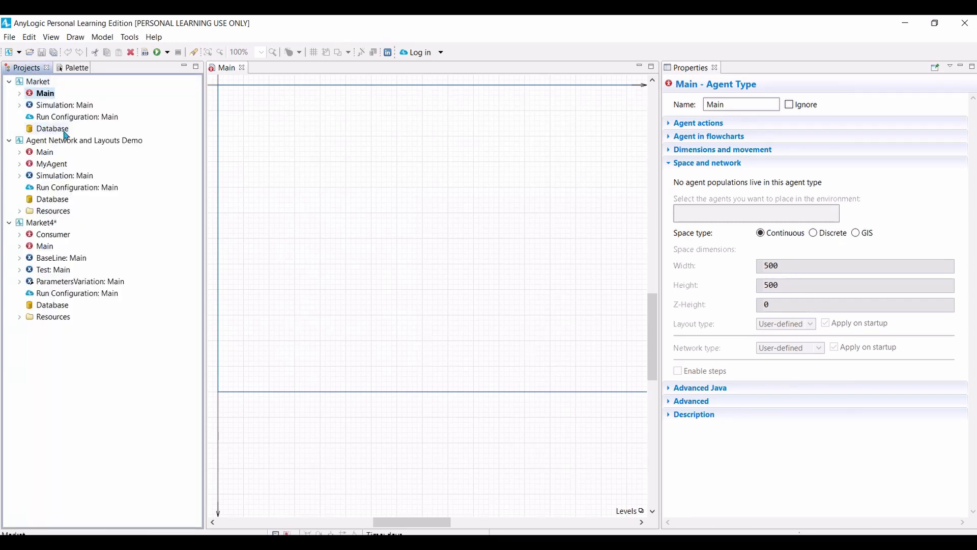
pyautogui.rightClick(40, 83)
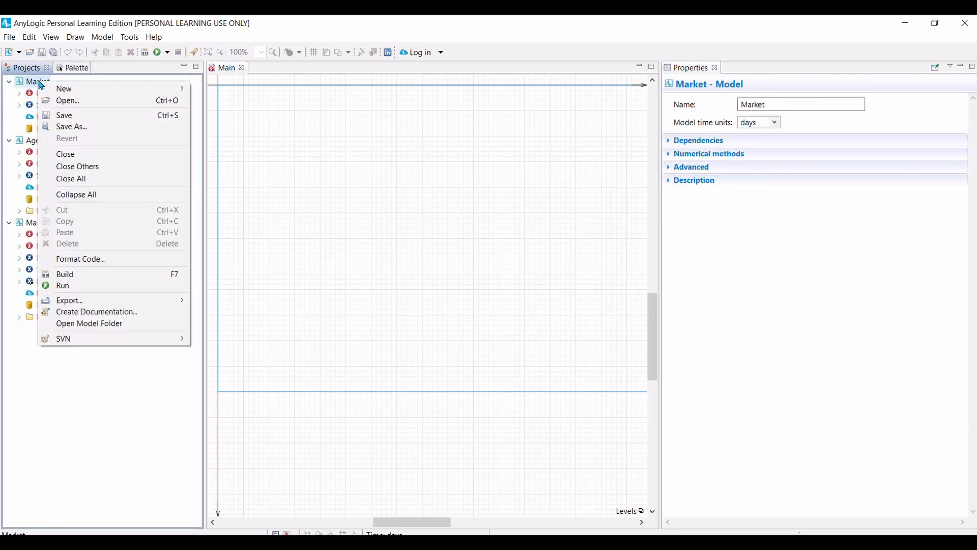
pyautogui.click(86, 168)
pyautogui.click(586, 304)
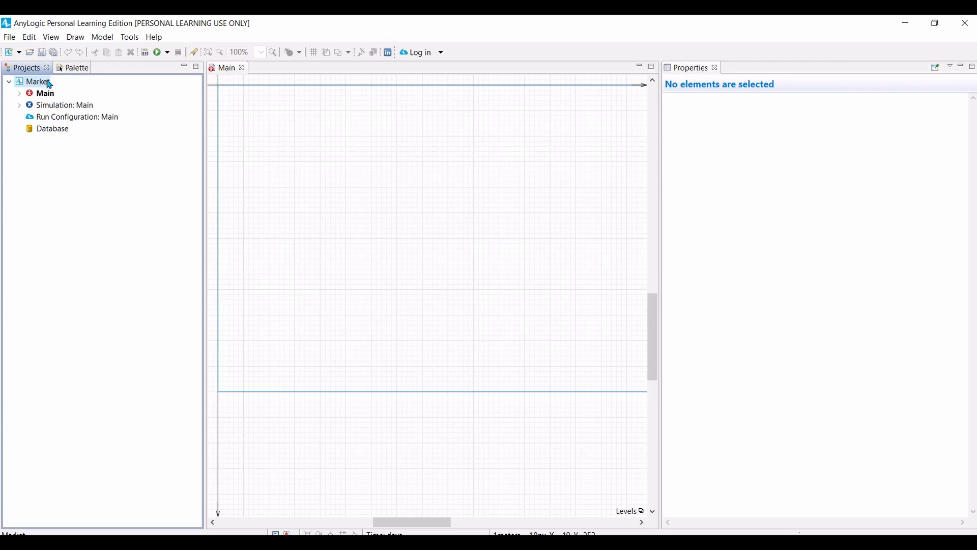
# Step: Show the Agent library with its agent components and statechart elements
pyautogui.click(74, 69)
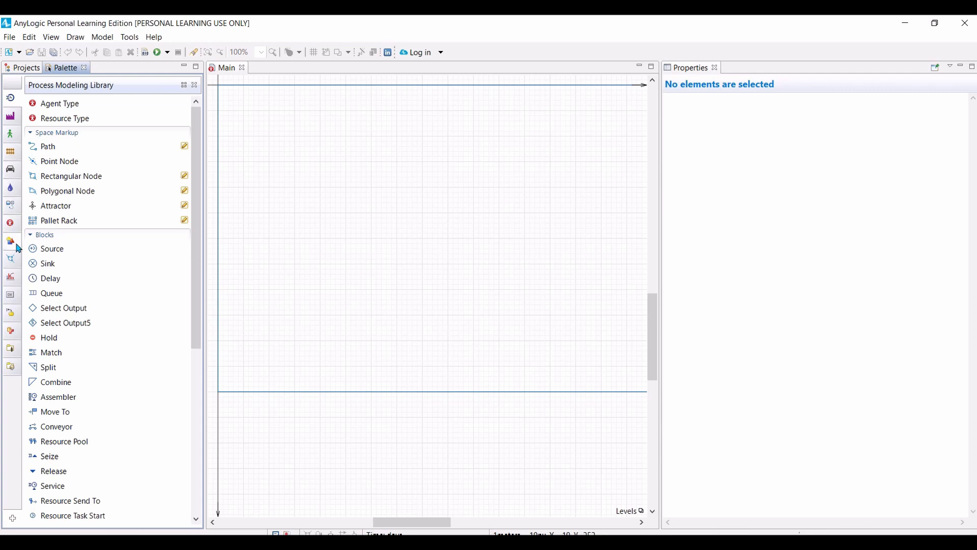
pyautogui.moveTo(12, 229)
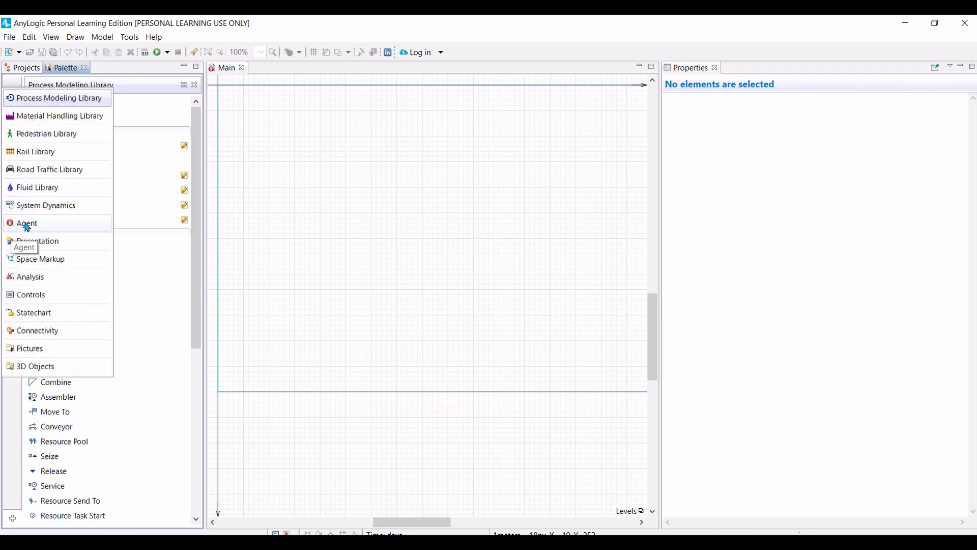
pyautogui.click(26, 225)
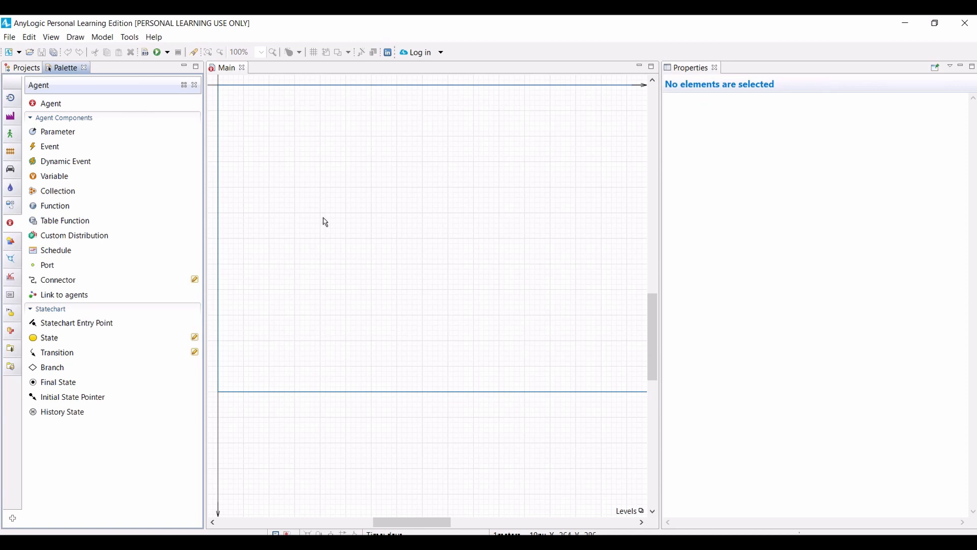
# Step: Examine the structure of the Market model's Main agent, expanding its Presentation and Links to agents branches
pyautogui.click(28, 70)
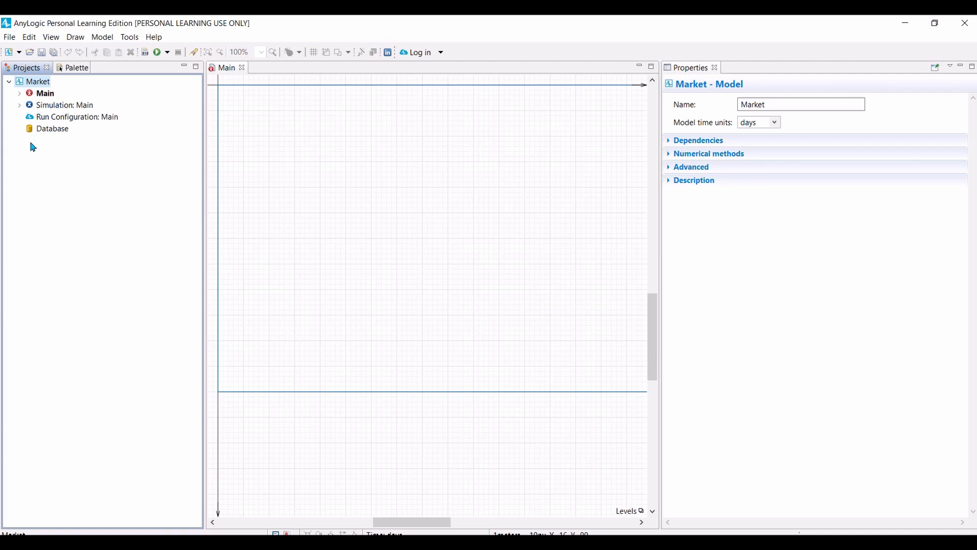
pyautogui.click(46, 96)
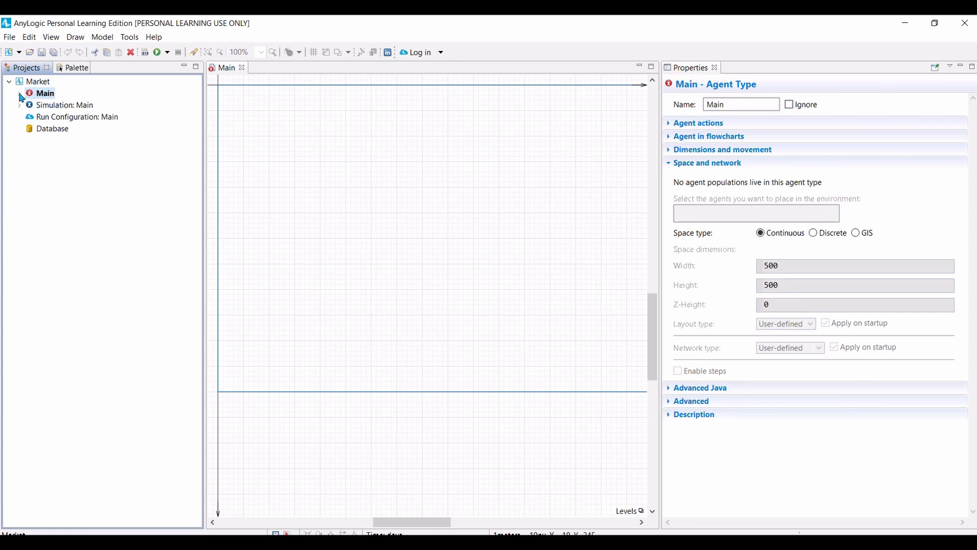
pyautogui.click(20, 94)
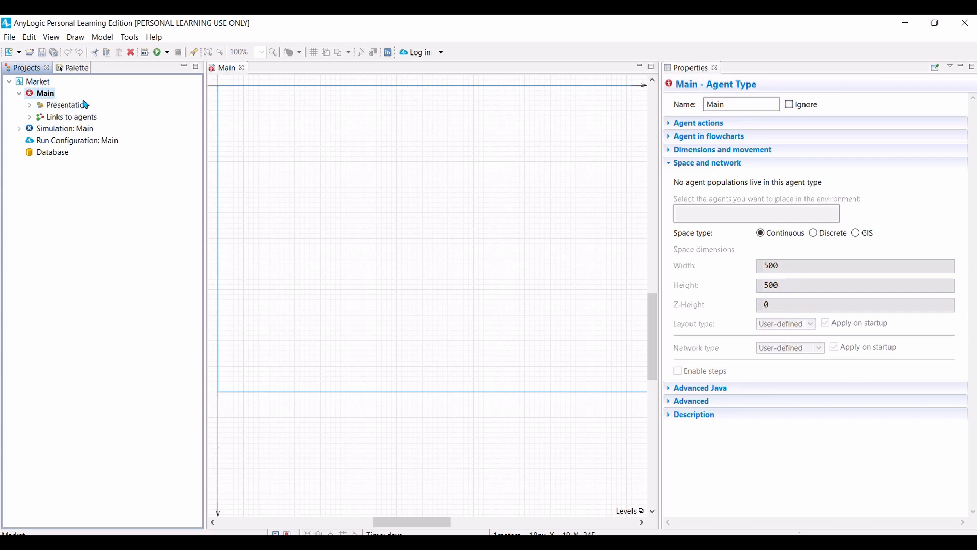
pyautogui.click(30, 105)
pyautogui.click(30, 140)
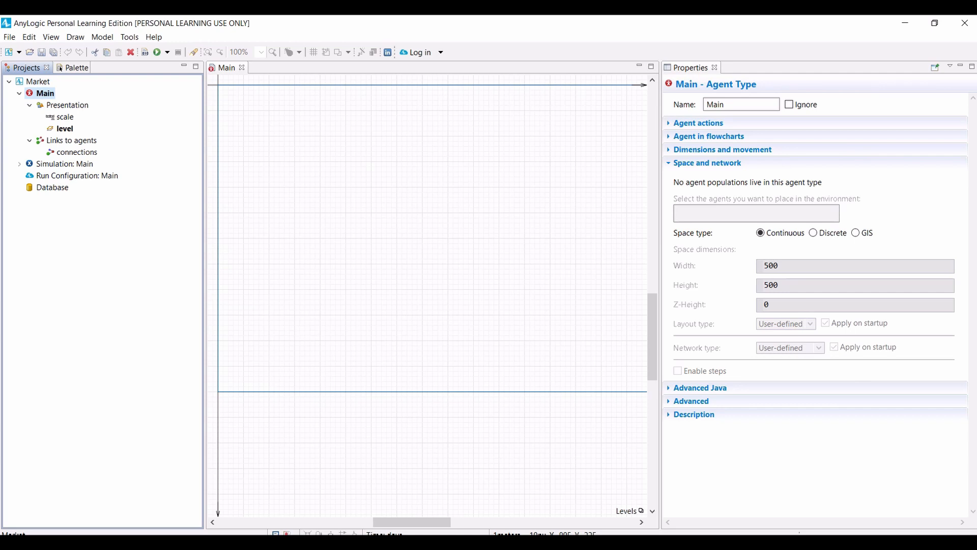
# Step: Add a population of agents to Main with the agent type name Consumer and the 2D Person animation
pyautogui.click(74, 70)
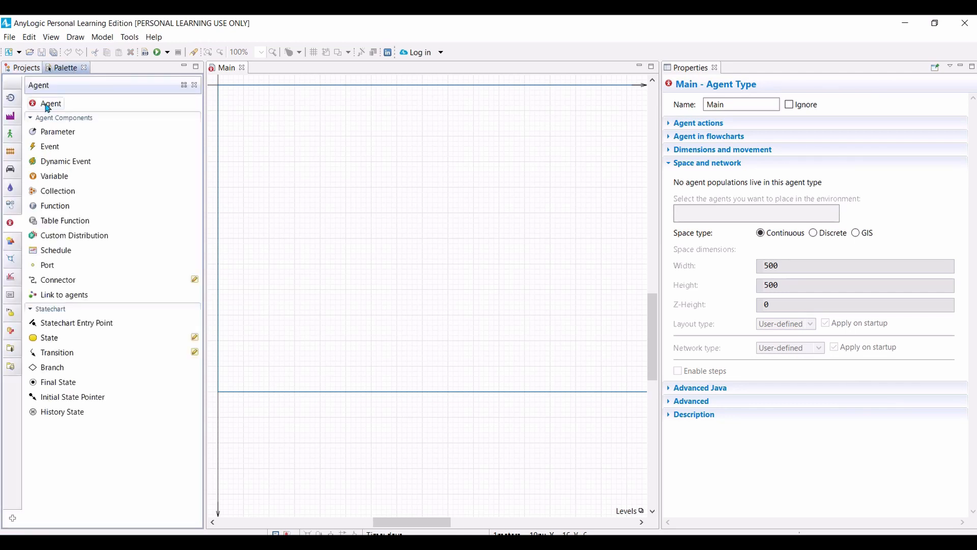
pyautogui.moveTo(46, 103); pyautogui.dragTo(247, 114)
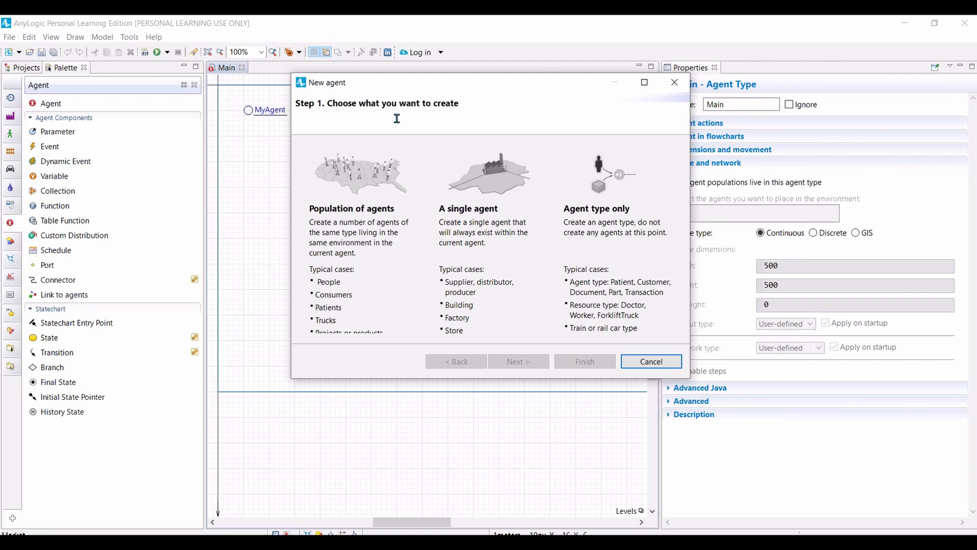
pyautogui.click(363, 228)
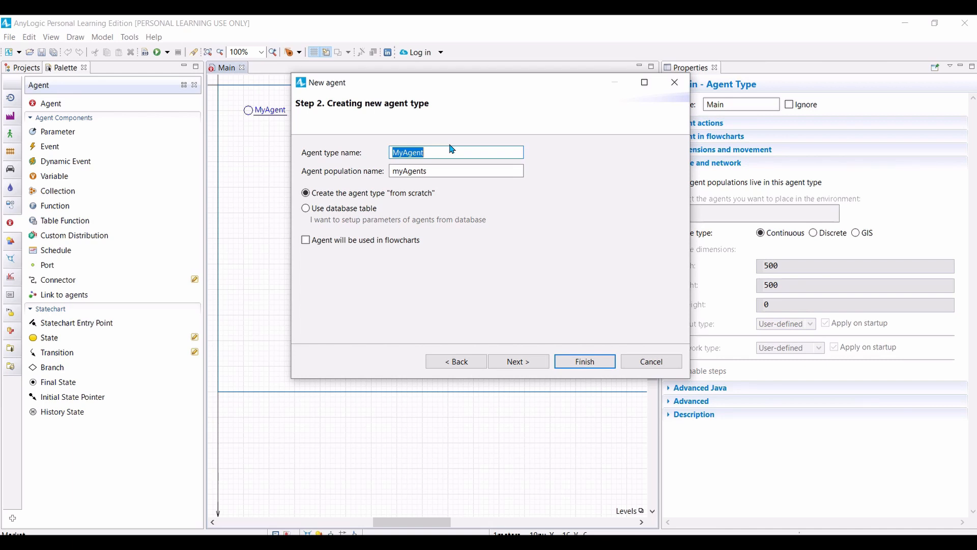
pyautogui.write('Consumer')
pyautogui.click(518, 363)
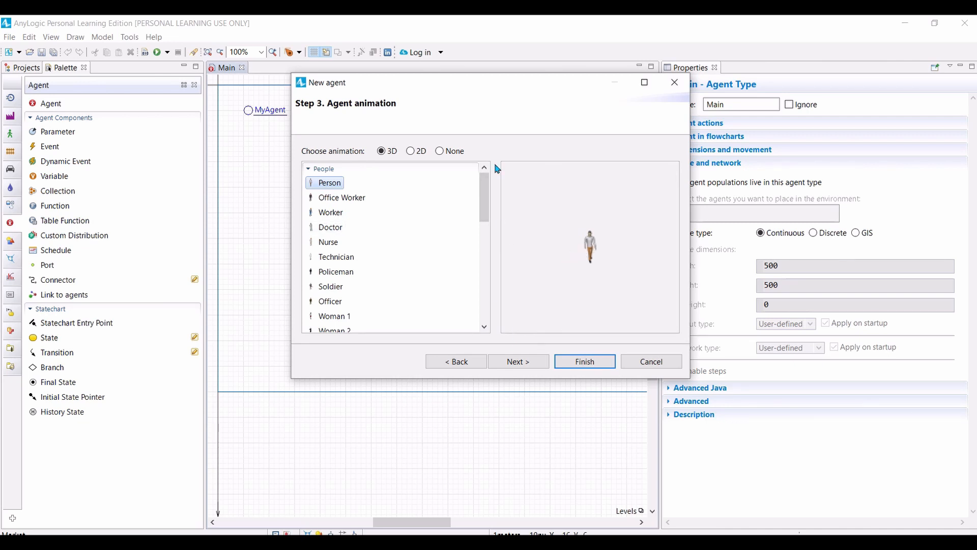
pyautogui.click(410, 152)
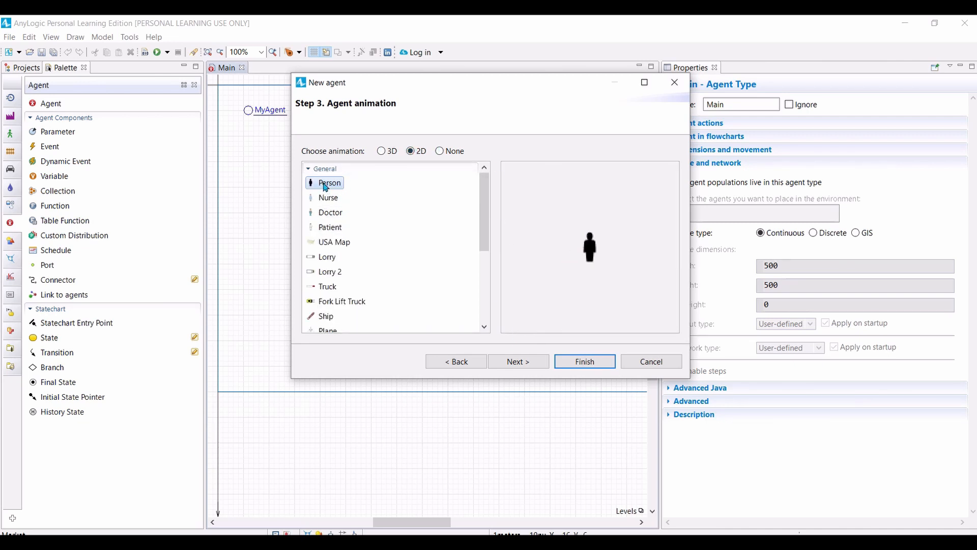
pyautogui.click(524, 363)
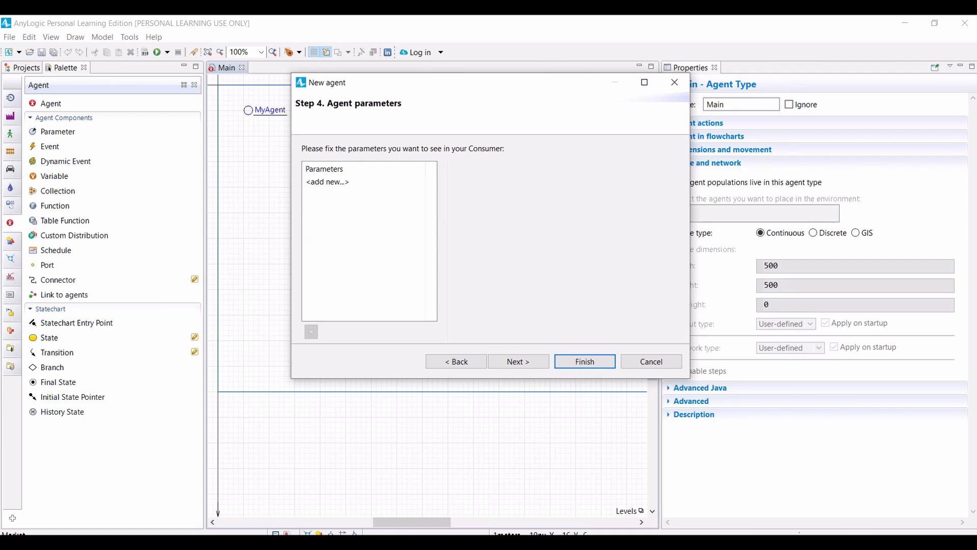
# Step: Add a parameter AdEffectiveness of type double with the value 0.01 to the Consumer agent
pyautogui.click(320, 182)
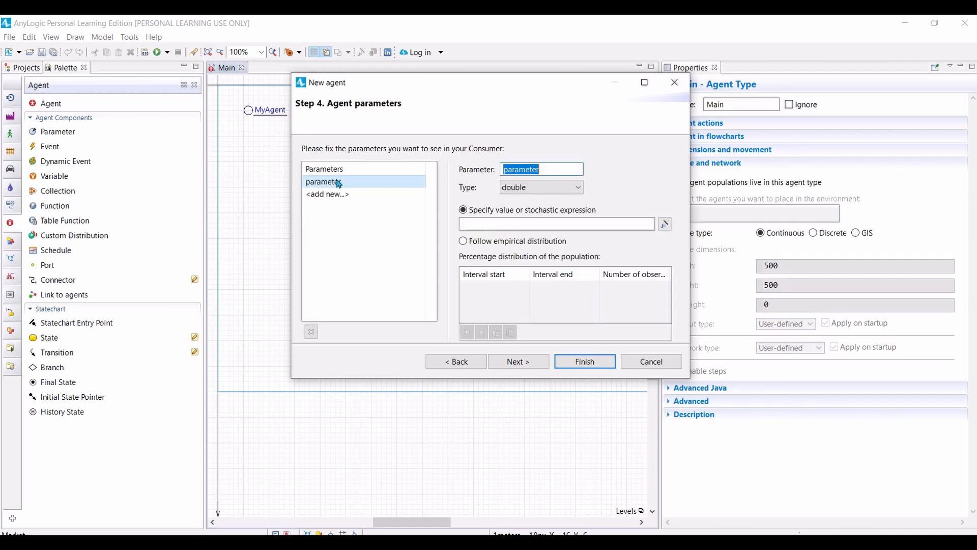
pyautogui.click(556, 173)
pyautogui.doubleClick(556, 174)
pyautogui.write('AdEffectiveness')
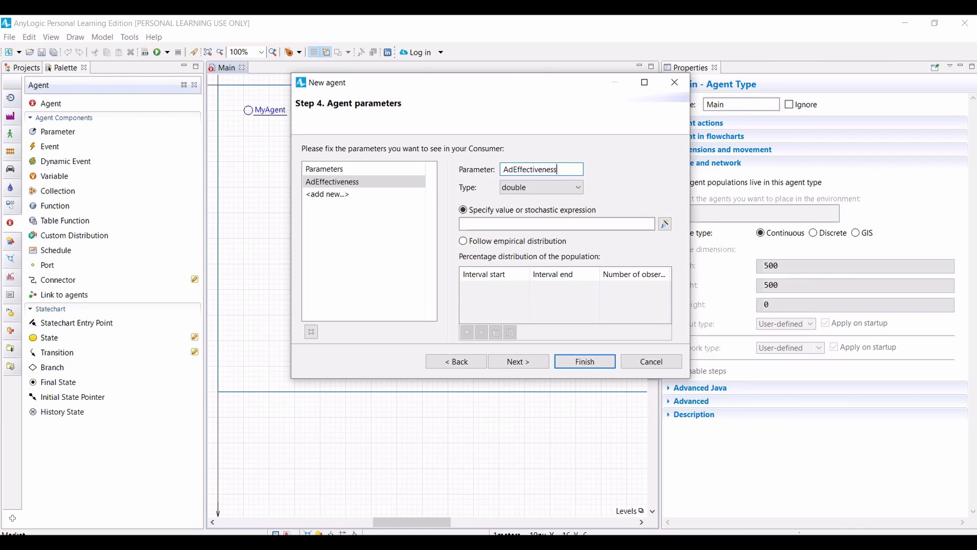
pyautogui.click(478, 224)
pyautogui.write('0.01')
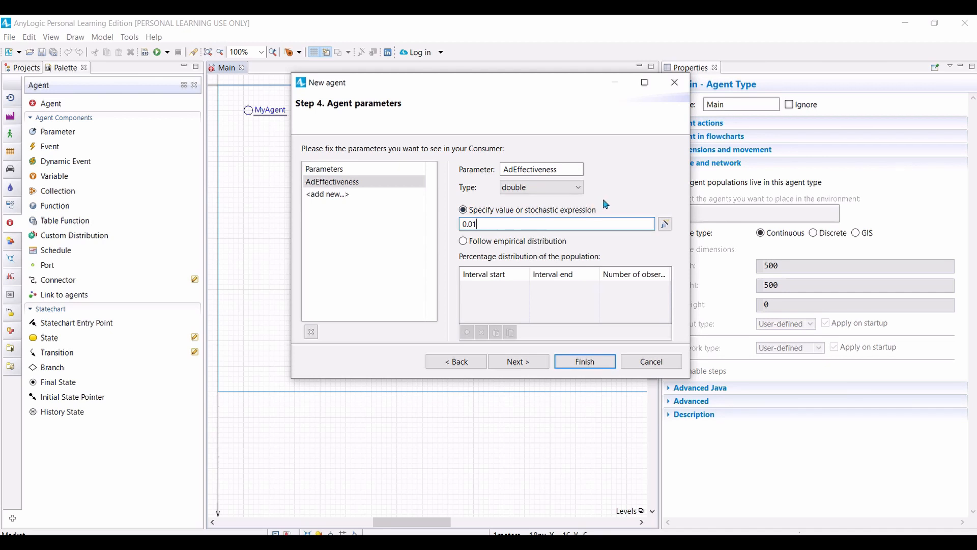
pyautogui.click(517, 363)
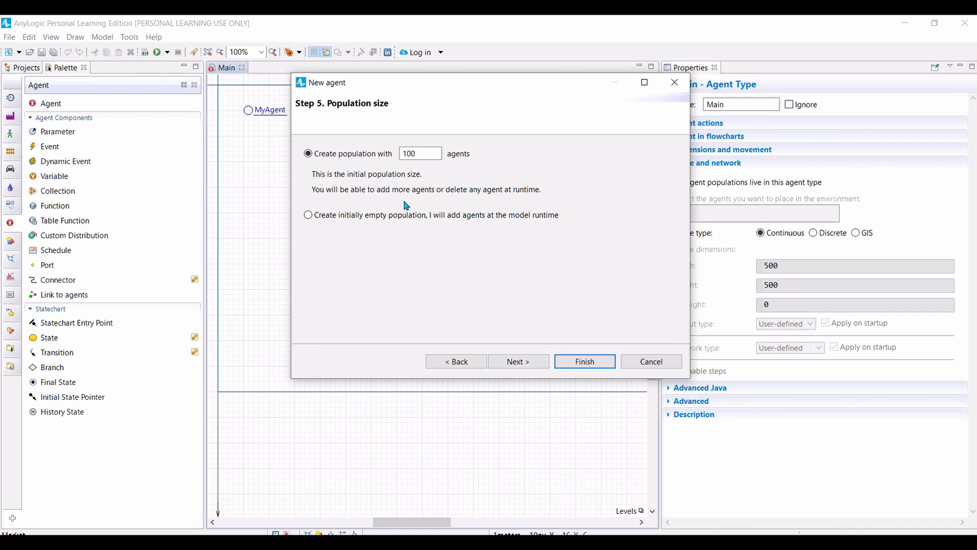
# Step: Set the initial population to 5000 agents and finish creating the agents in a continuous 500 x 500 space with random layout
pyautogui.click(400, 153)
pyautogui.press('Delete')
pyautogui.write('50')
pyautogui.click(525, 364)
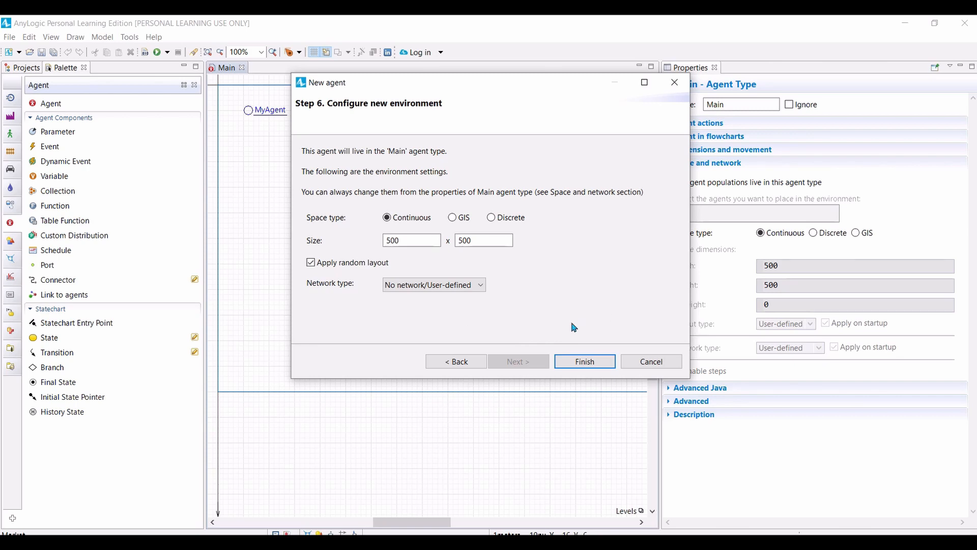
pyautogui.click(586, 361)
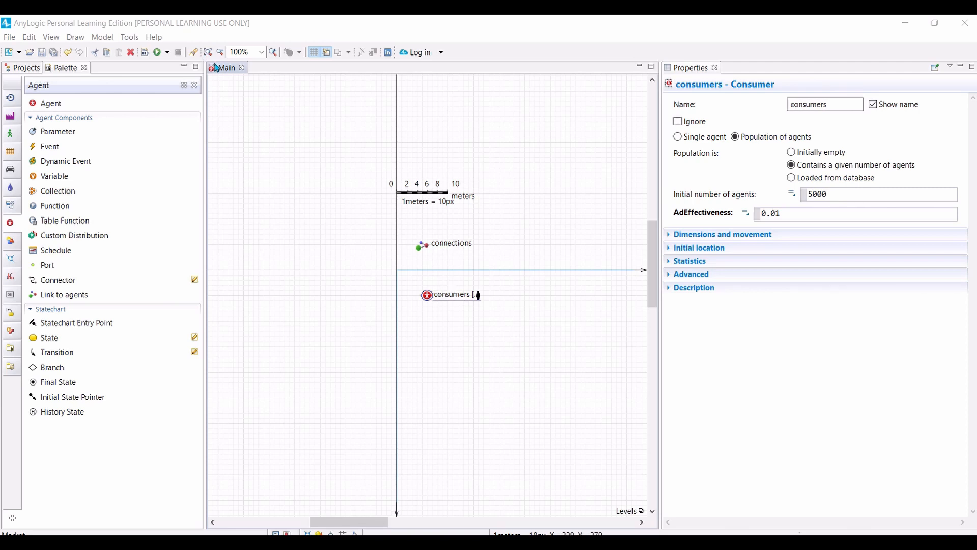
# Step: Open the Consumer agent type's diagram, return to Main's, and review the properties of both agent types
pyautogui.click(22, 71)
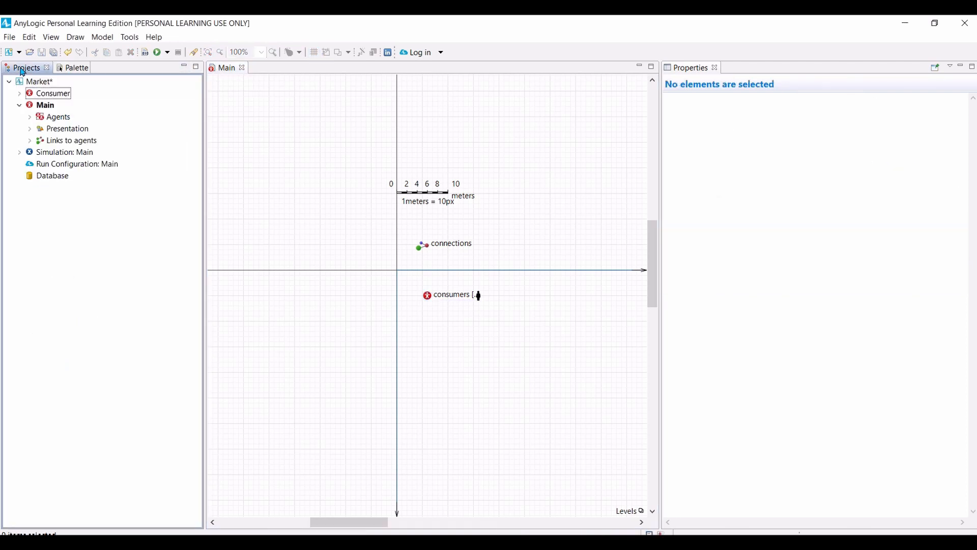
pyautogui.doubleClick(51, 93)
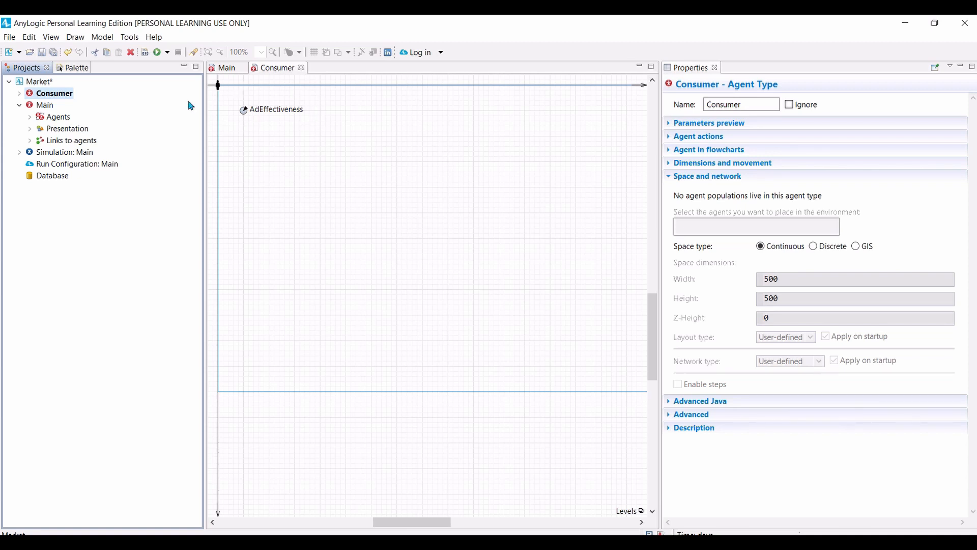
pyautogui.doubleClick(46, 105)
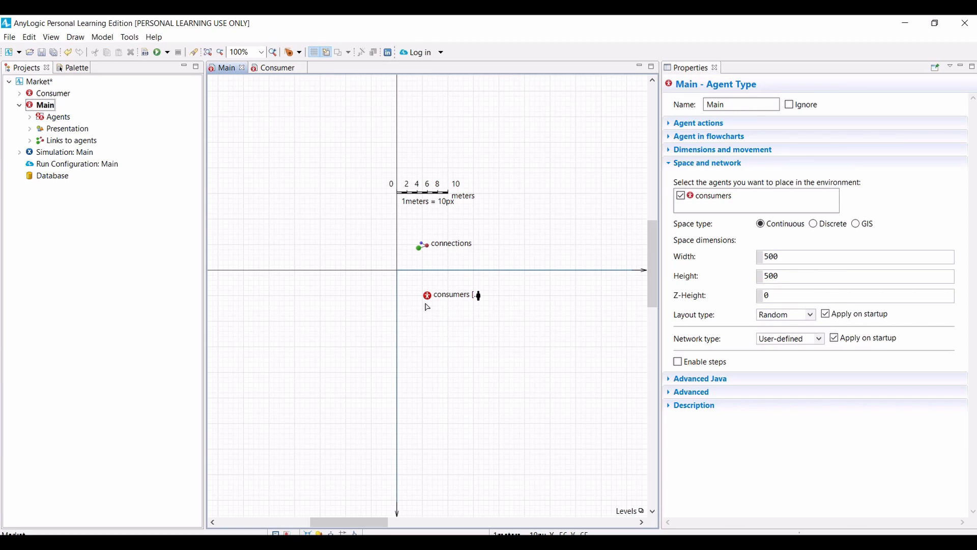
pyautogui.click(44, 109)
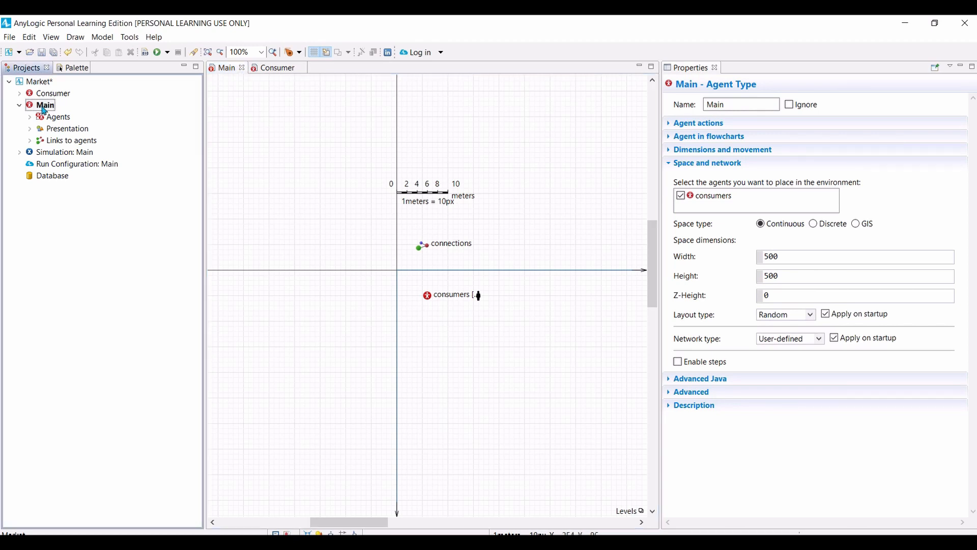
pyautogui.click(40, 109)
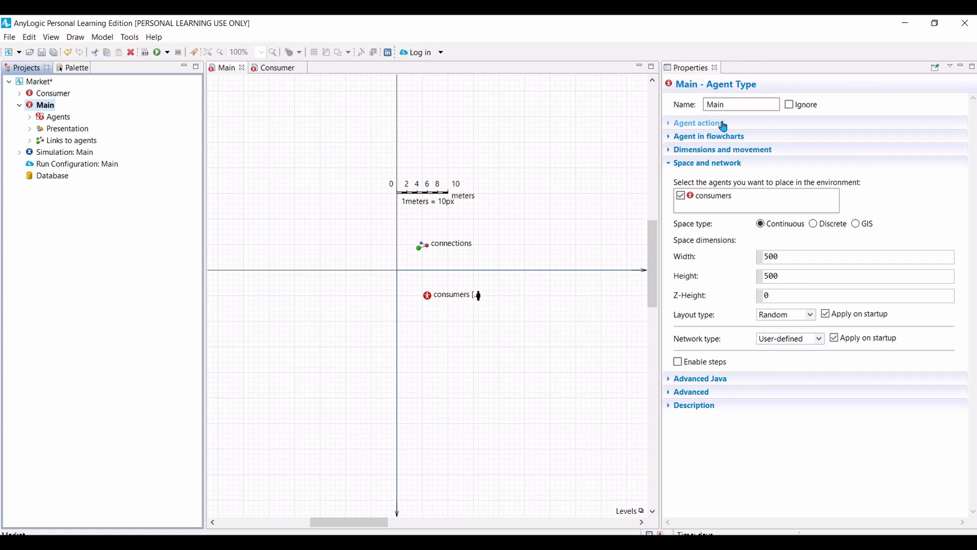
# Step: Examine the parameters preview in the Consumer agent type's properties
pyautogui.click(43, 96)
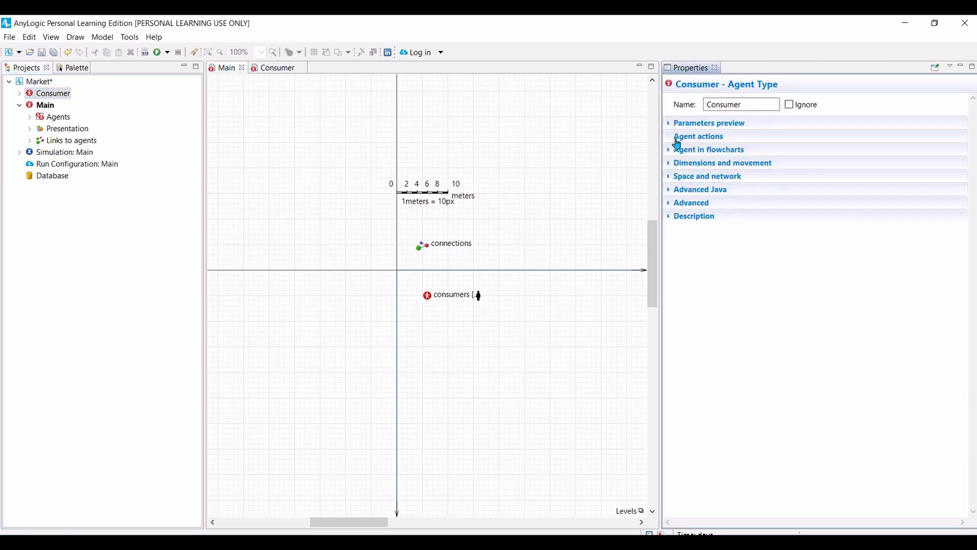
pyautogui.click(670, 125)
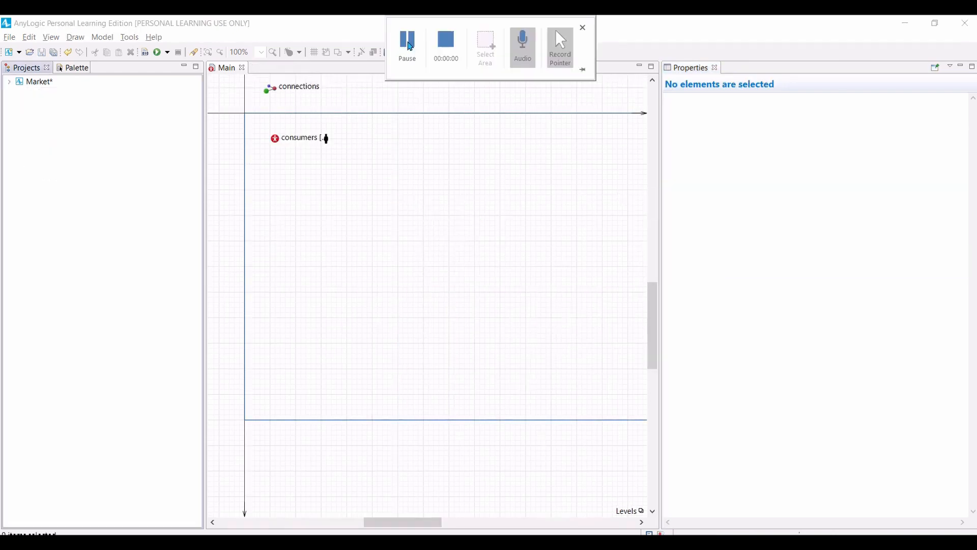
pyautogui.click(410, 45)
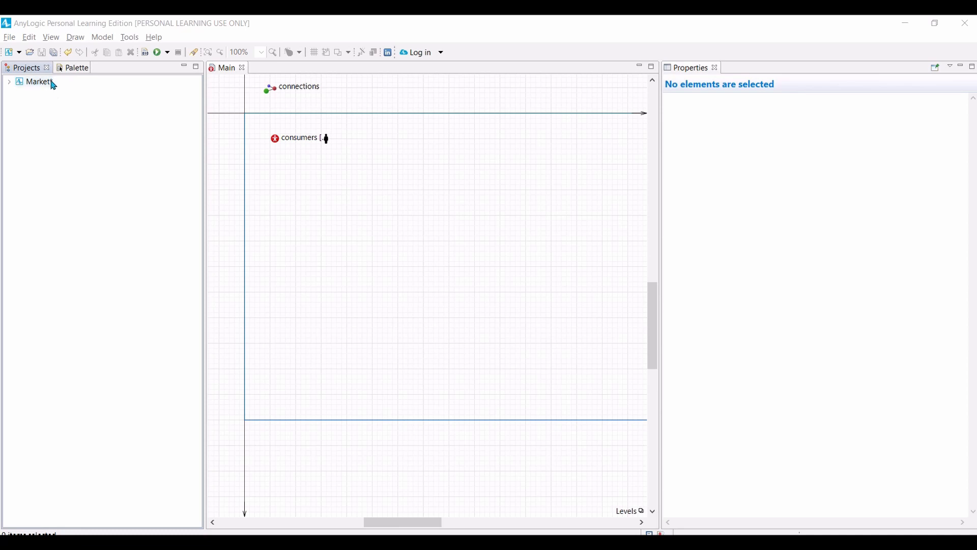
# Step: Save the Market model
pyautogui.click(10, 39)
pyautogui.click(10, 39)
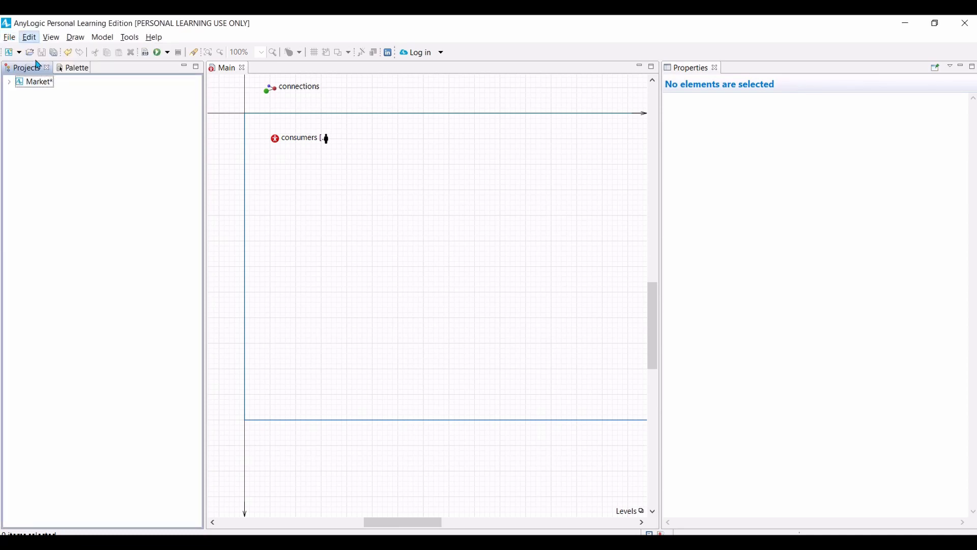
pyautogui.click(10, 39)
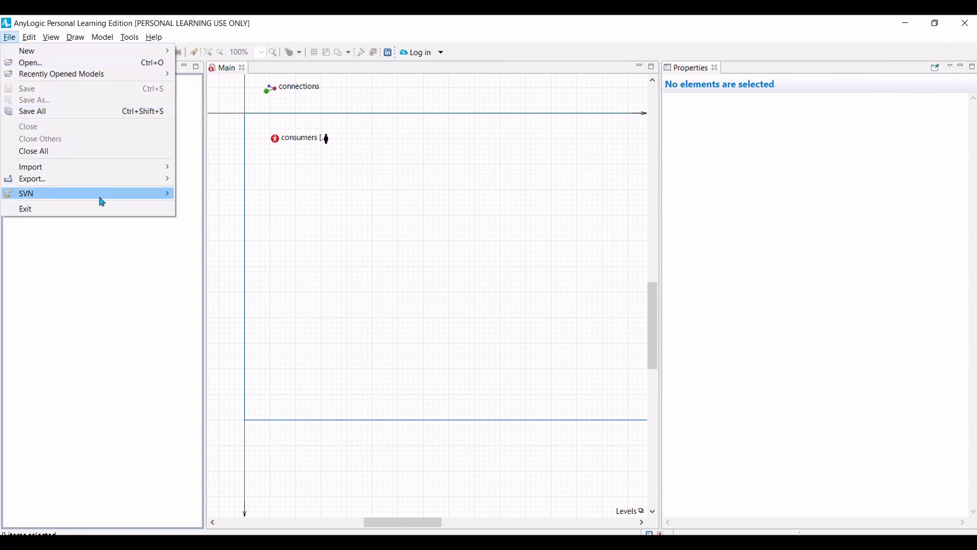
pyautogui.click(105, 278)
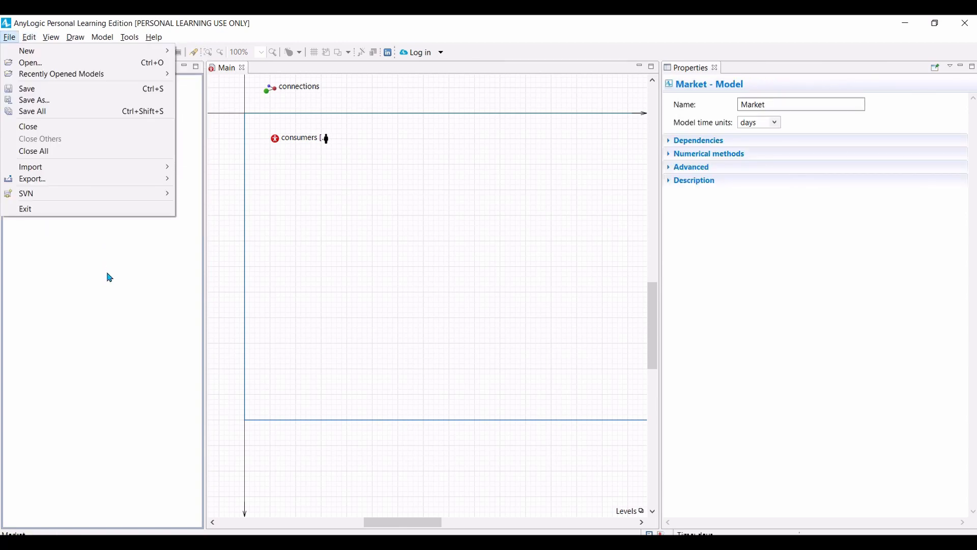
pyautogui.click(109, 277)
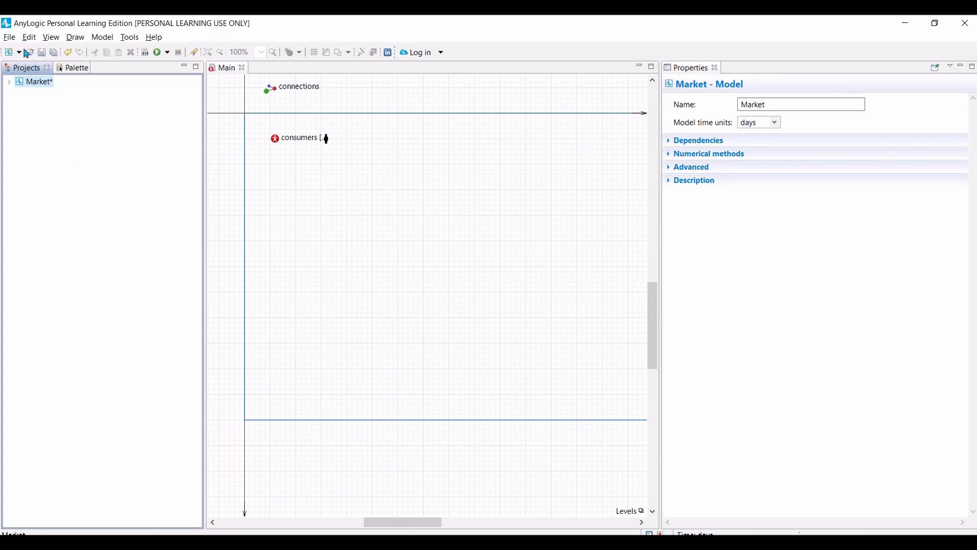
pyautogui.click(9, 37)
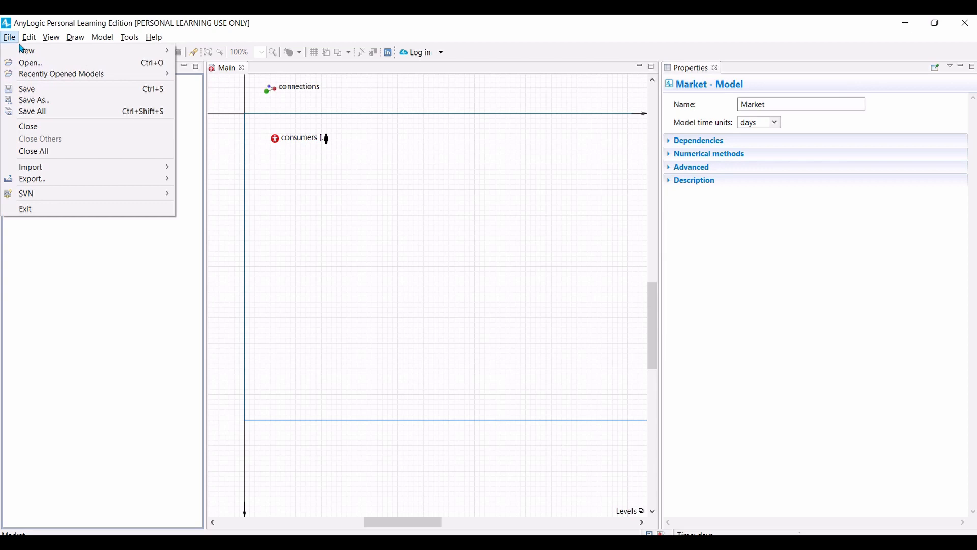
pyautogui.click(32, 90)
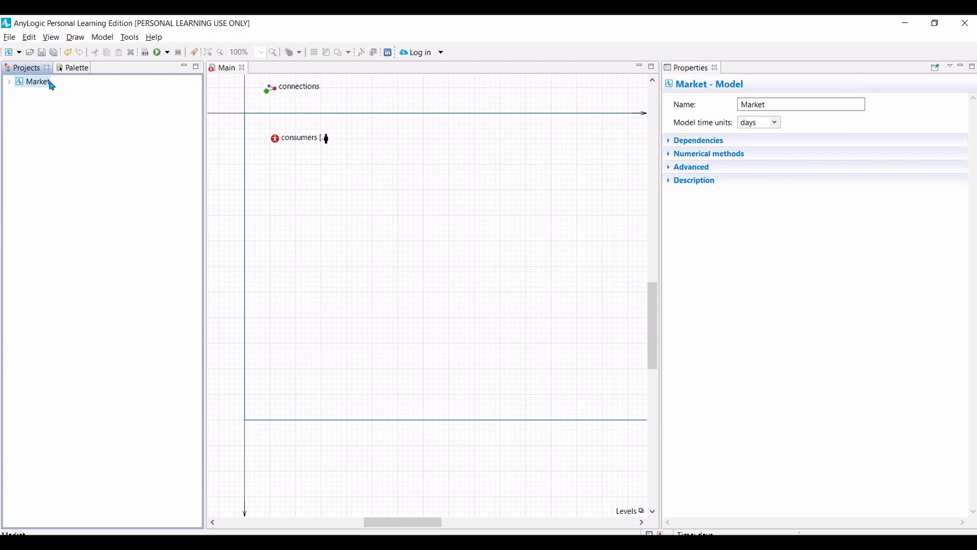
# Step: Examine the Market project tree, including the Consumer agent's AdEffectiveness parameter and the agents contained in Main
pyautogui.click(8, 83)
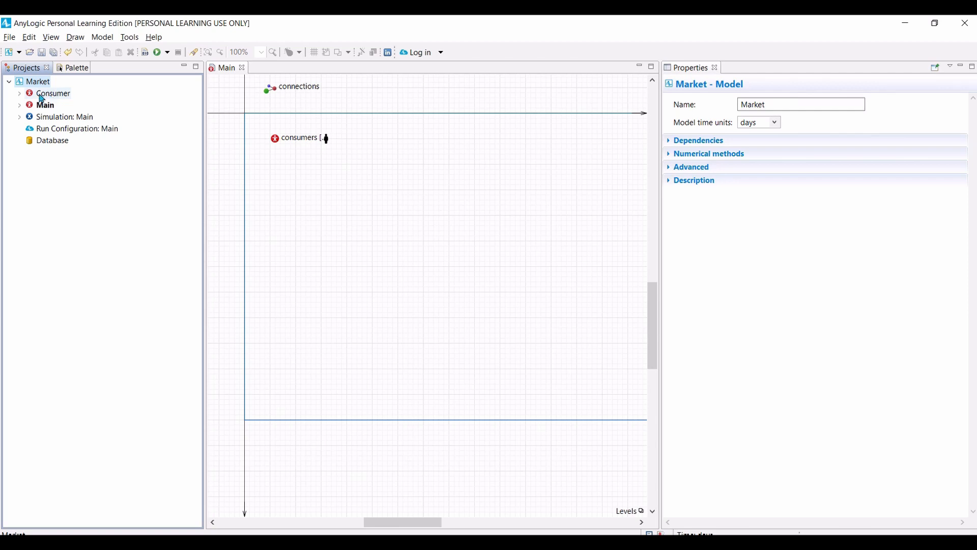
pyautogui.click(19, 94)
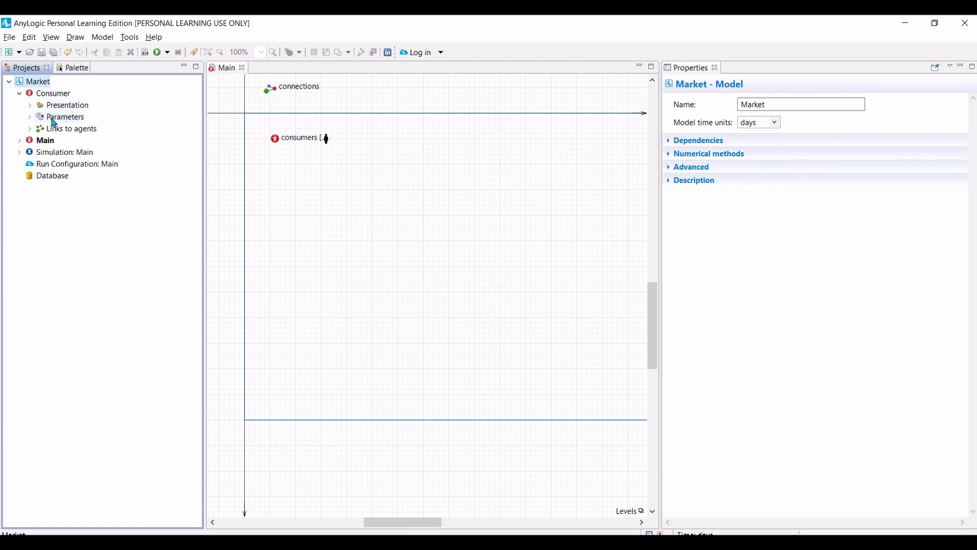
pyautogui.click(29, 117)
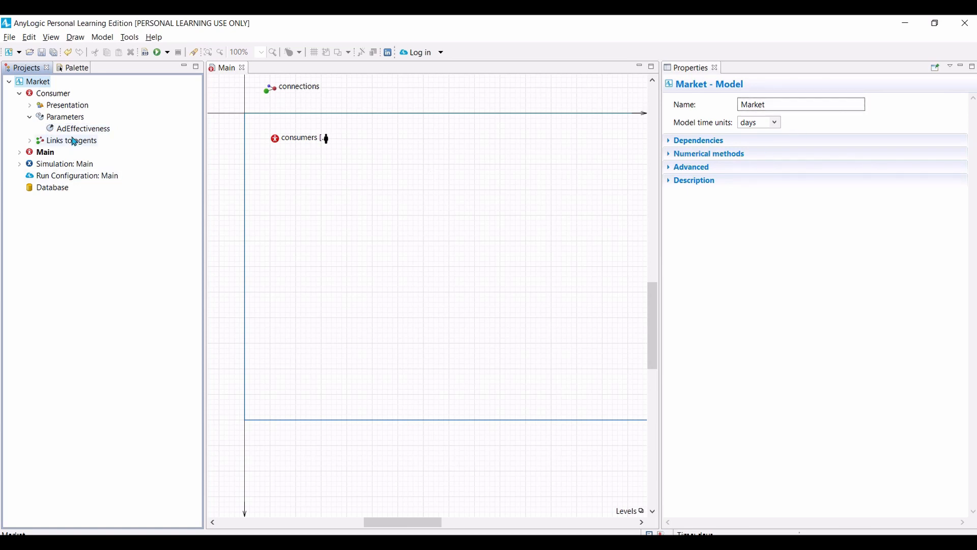
pyautogui.click(80, 131)
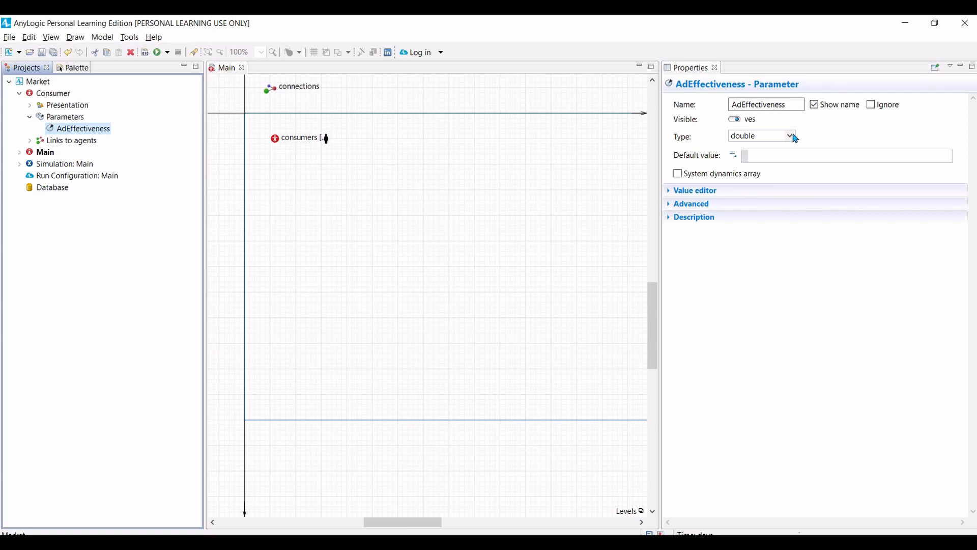
pyautogui.click(20, 153)
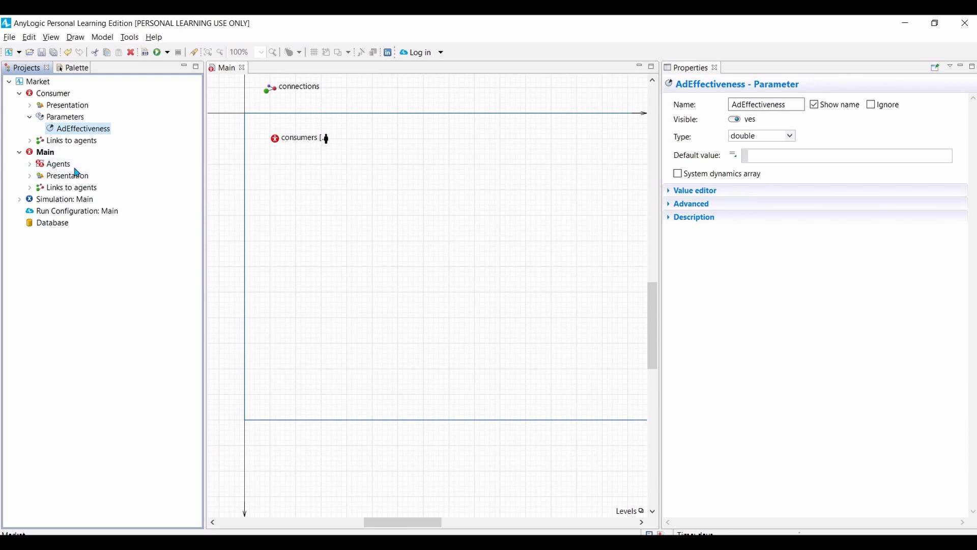
pyautogui.click(29, 163)
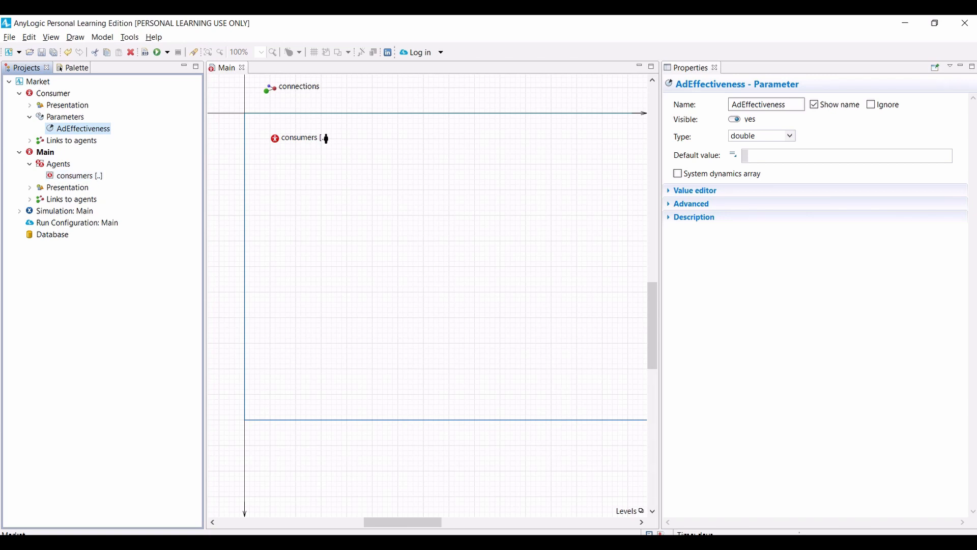
# Step: Enable drawing agents with offset to this position in the advanced settings of the consumers' presentation shape on Main
pyautogui.click(222, 71)
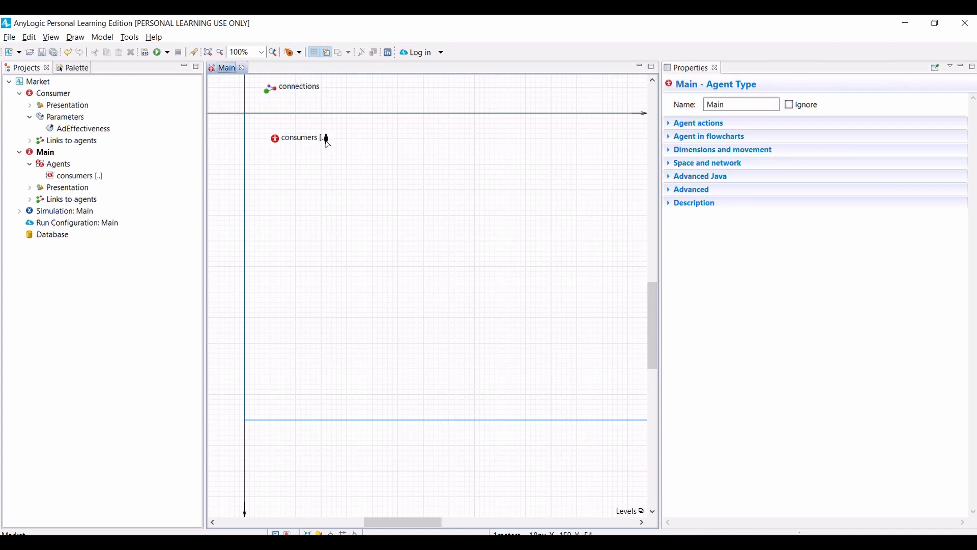
pyautogui.click(327, 139)
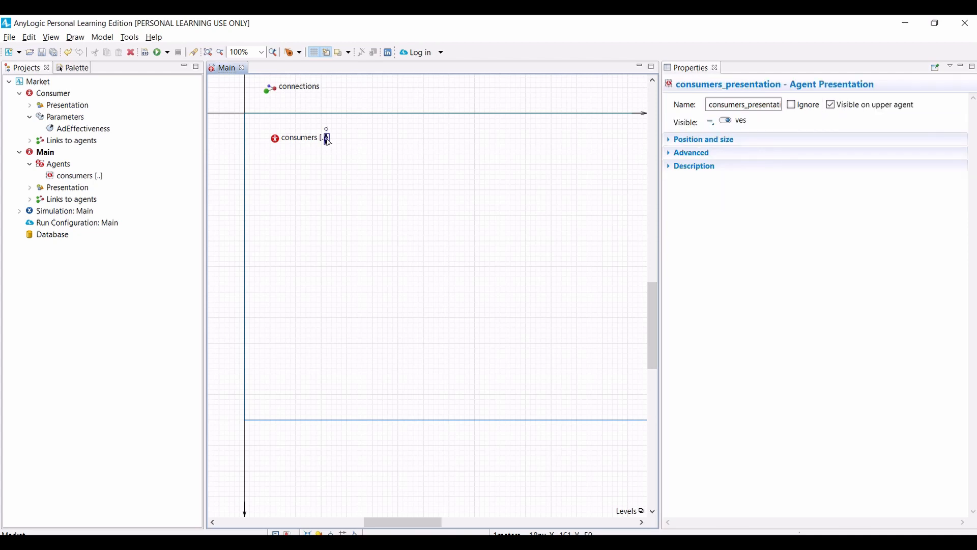
pyautogui.click(669, 140)
pyautogui.click(669, 280)
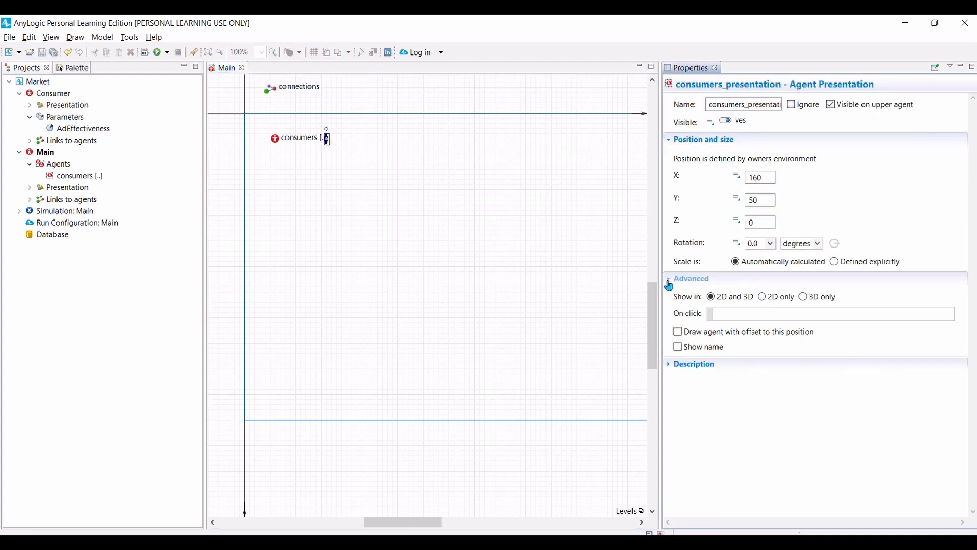
pyautogui.click(677, 333)
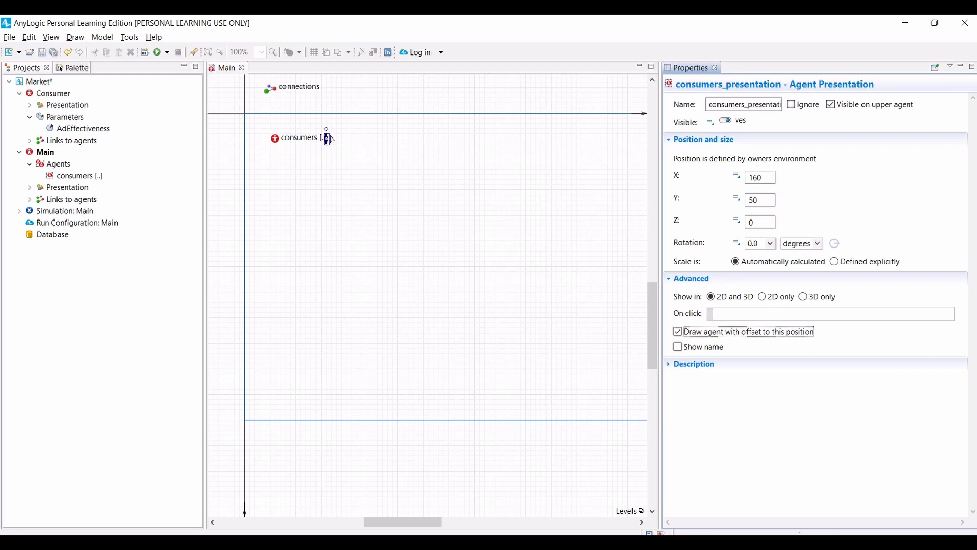
pyautogui.click(343, 148)
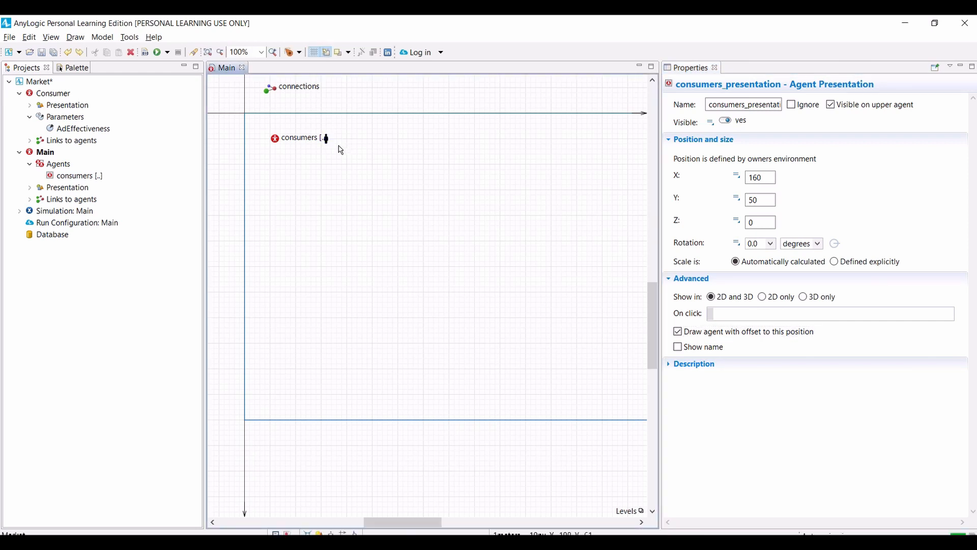
pyautogui.click(339, 147)
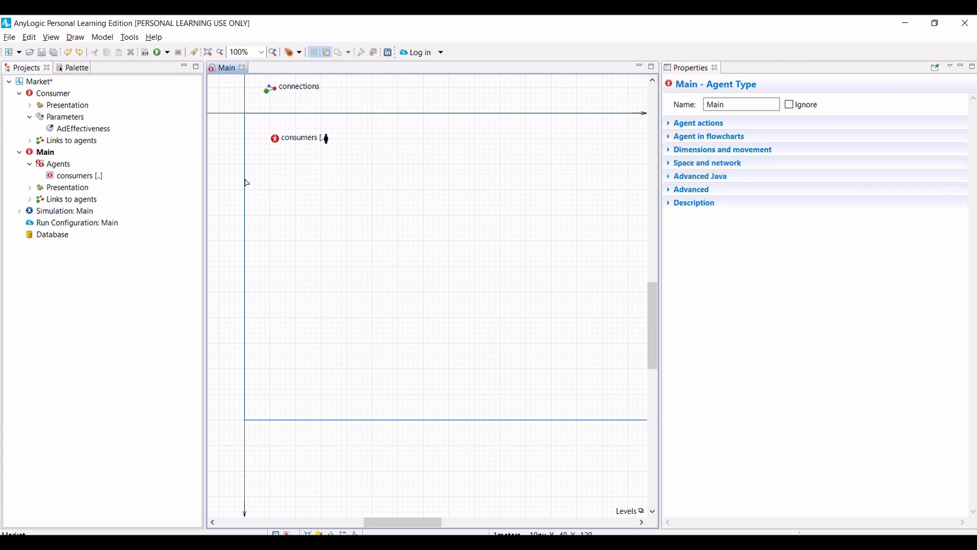
# Step: Build the Market model and run its Simulation experiment to view the layout of the consumer population
pyautogui.click(146, 57)
pyautogui.click(171, 56)
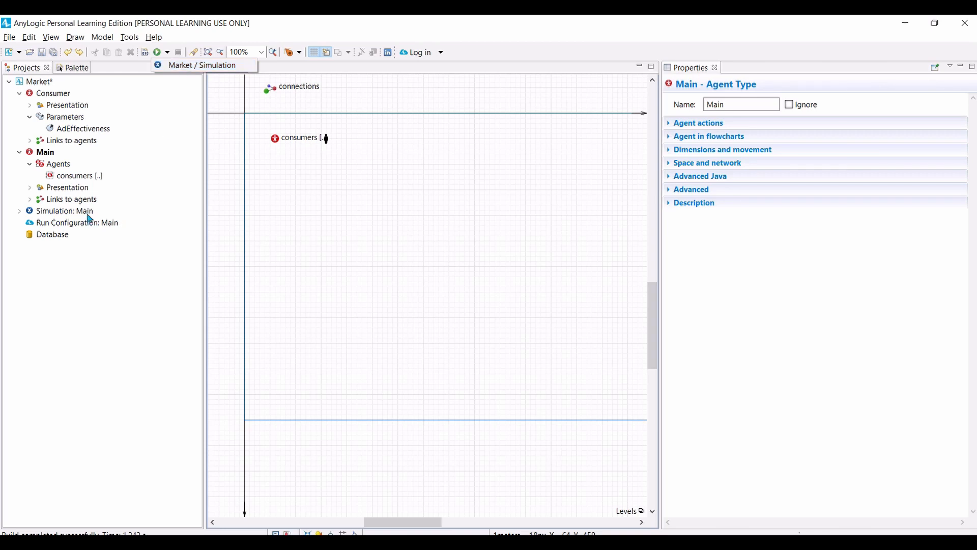
pyautogui.click(172, 66)
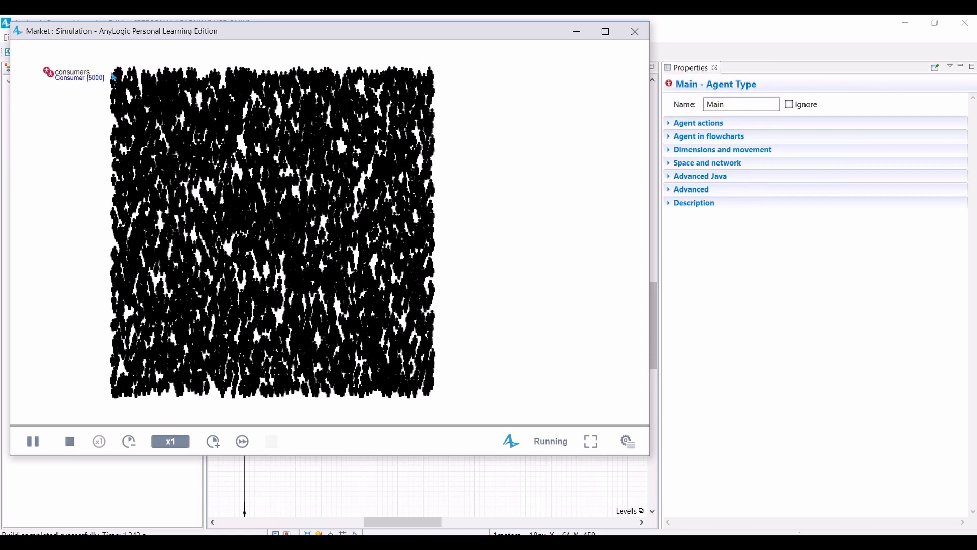
pyautogui.moveTo(122, 92); pyautogui.dragTo(193, 134)
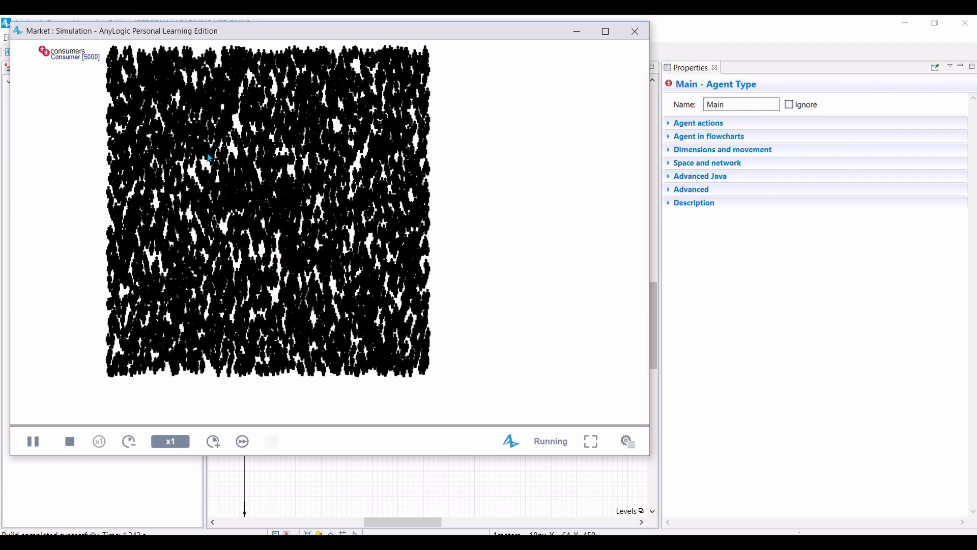
pyautogui.moveTo(210, 157); pyautogui.dragTo(231, 182)
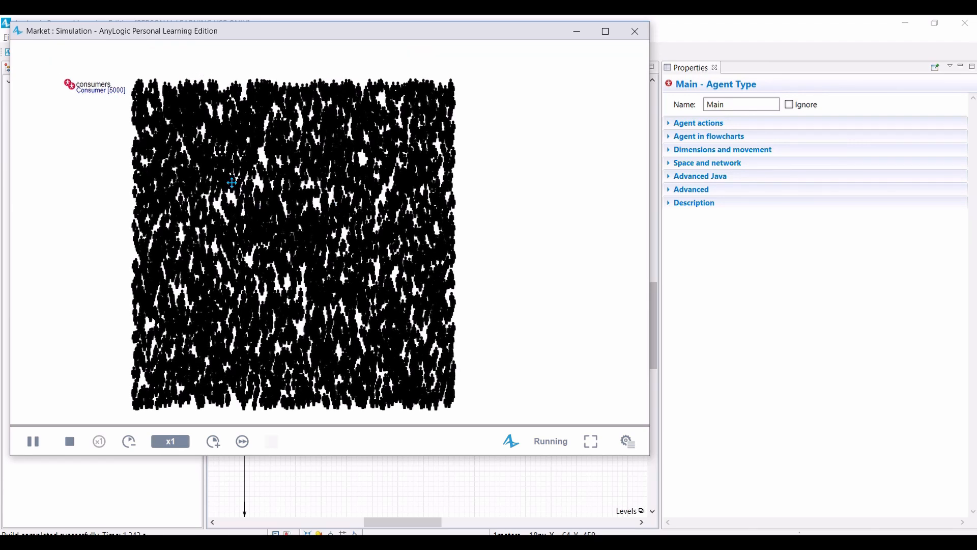
pyautogui.moveTo(51, 96); pyautogui.dragTo(196, 152)
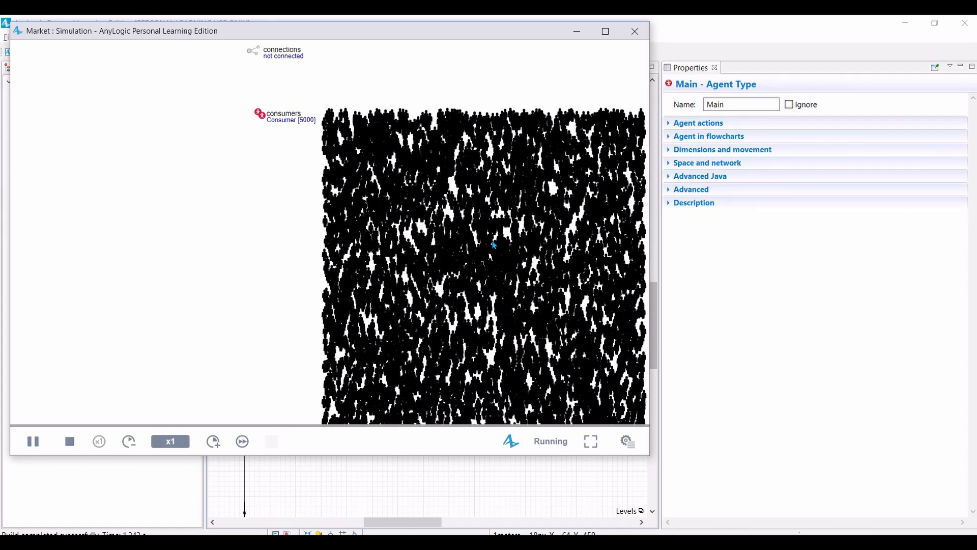
pyautogui.moveTo(493, 245); pyautogui.dragTo(267, 195)
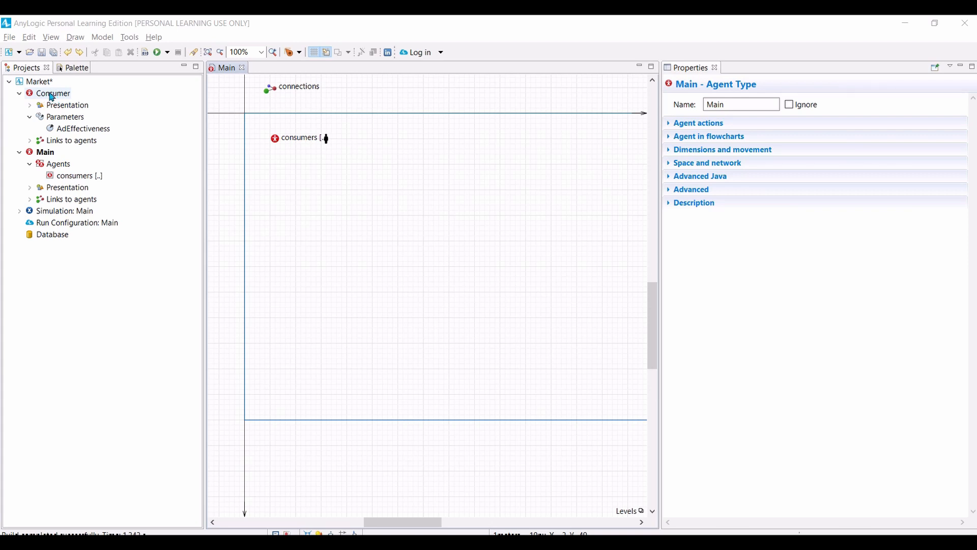
# Step: Open the Consumer agent type's diagram and add a statechart entry point beside the AdEffectiveness parameter
pyautogui.doubleClick(51, 94)
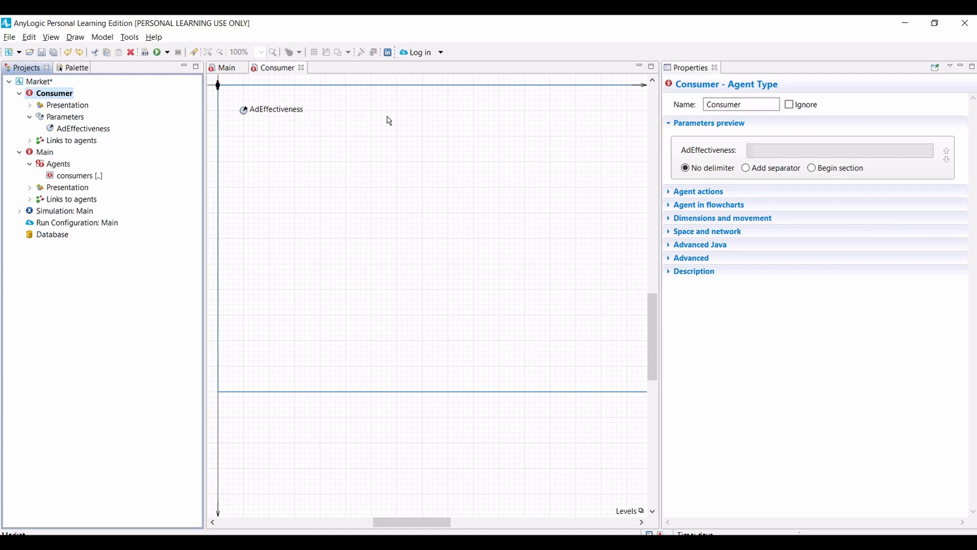
pyautogui.click(79, 70)
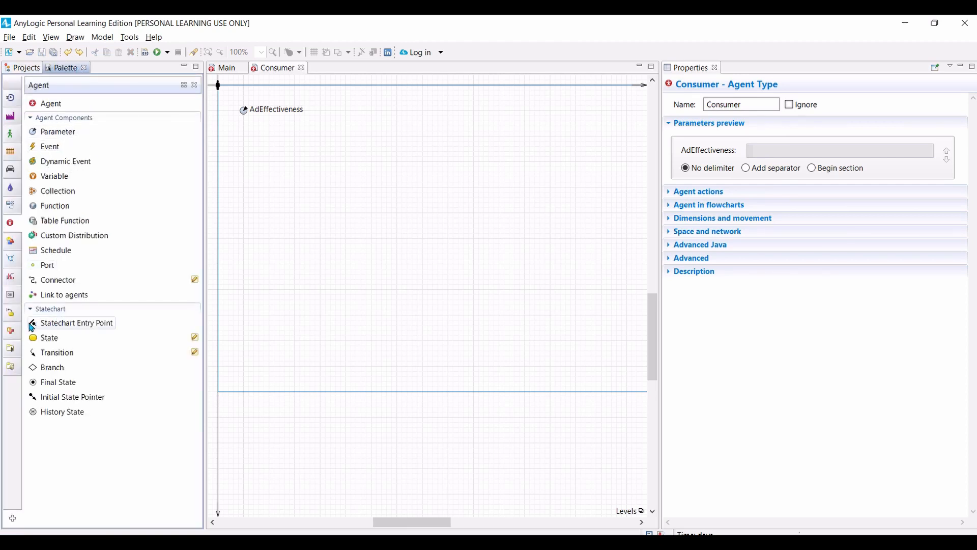
pyautogui.moveTo(31, 327); pyautogui.dragTo(393, 107)
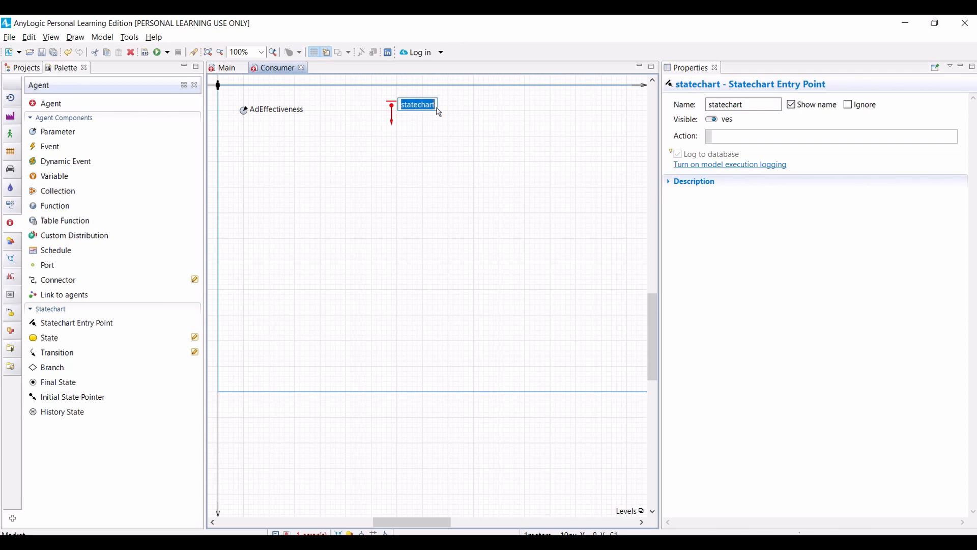
pyautogui.click(438, 139)
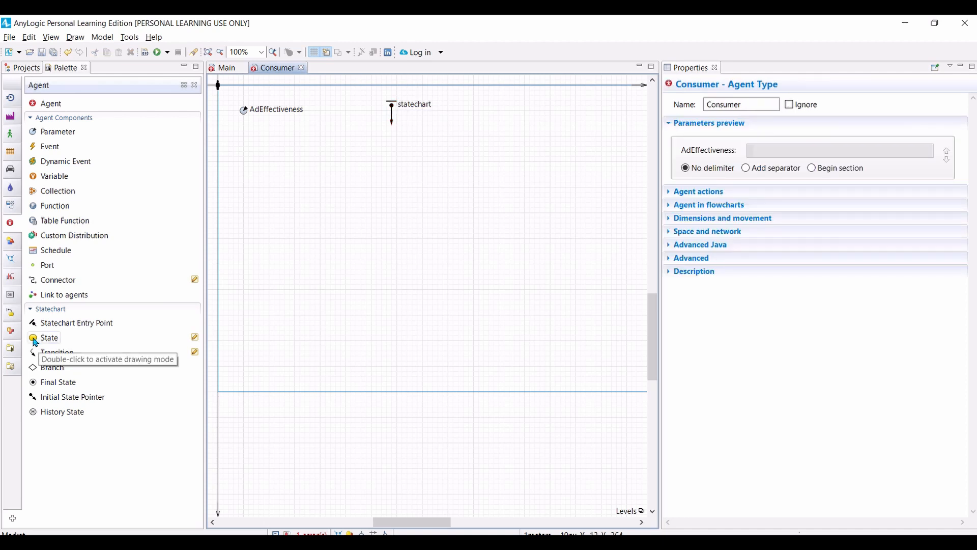
# Step: Add a state named PotentialUser directly under the statechart entry point and widen it to fit its name
pyautogui.moveTo(35, 342); pyautogui.dragTo(370, 131)
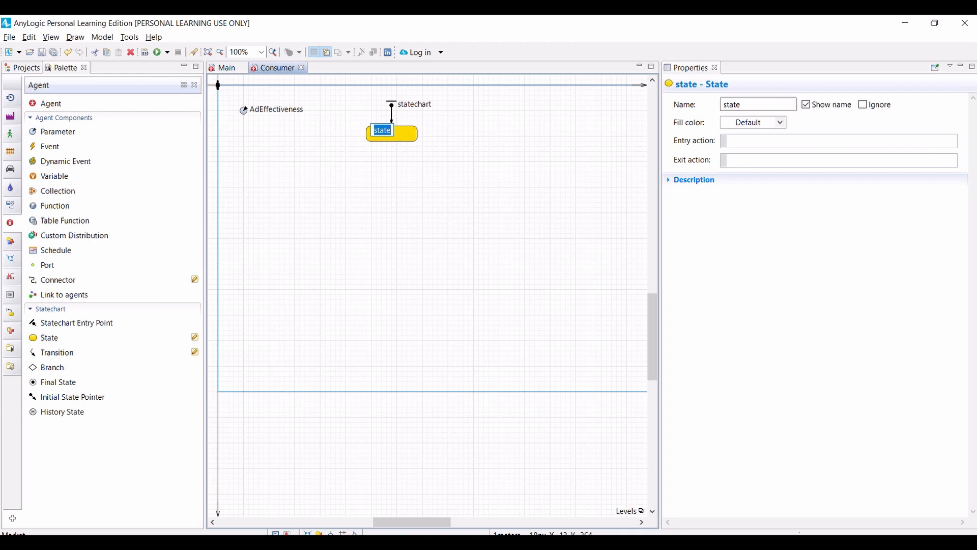
pyautogui.write('PotentialUser')
pyautogui.press('Return')
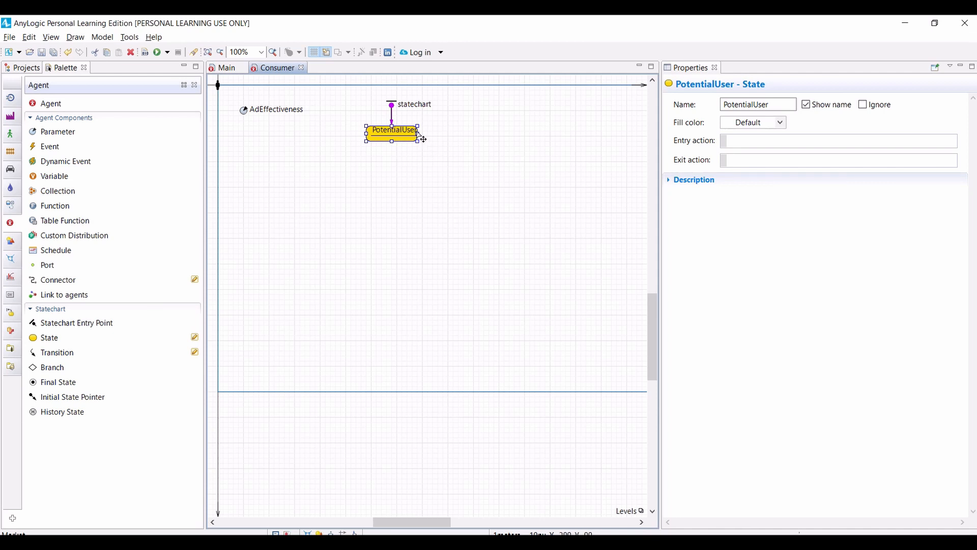
pyautogui.moveTo(417, 132); pyautogui.dragTo(419, 134)
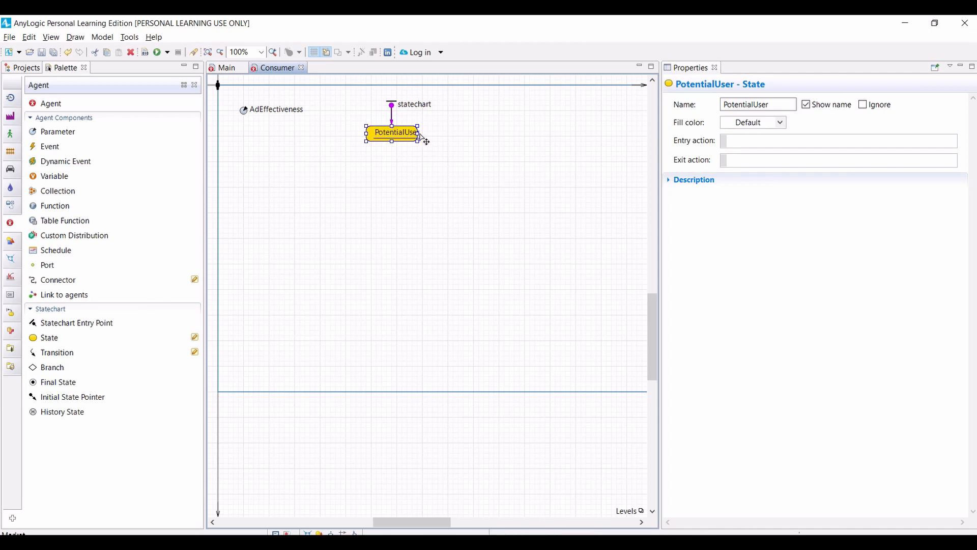
pyautogui.hotkey('ctrl', 'z')
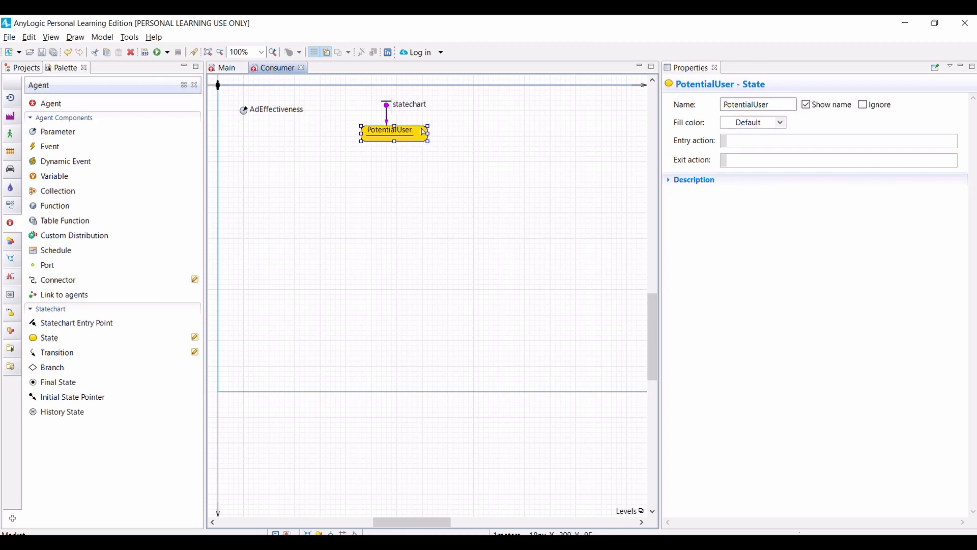
# Step: Align the statechart entry point with the centre of the PotentialUser state and set that state's fill color to lavender
pyautogui.moveTo(423, 130); pyautogui.dragTo(394, 136)
pyautogui.click(395, 118)
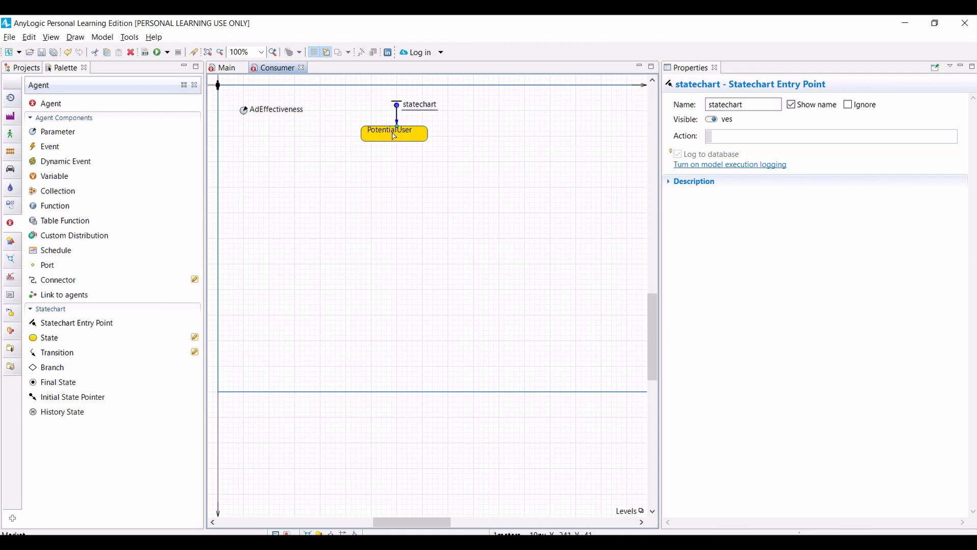
pyautogui.click(420, 141)
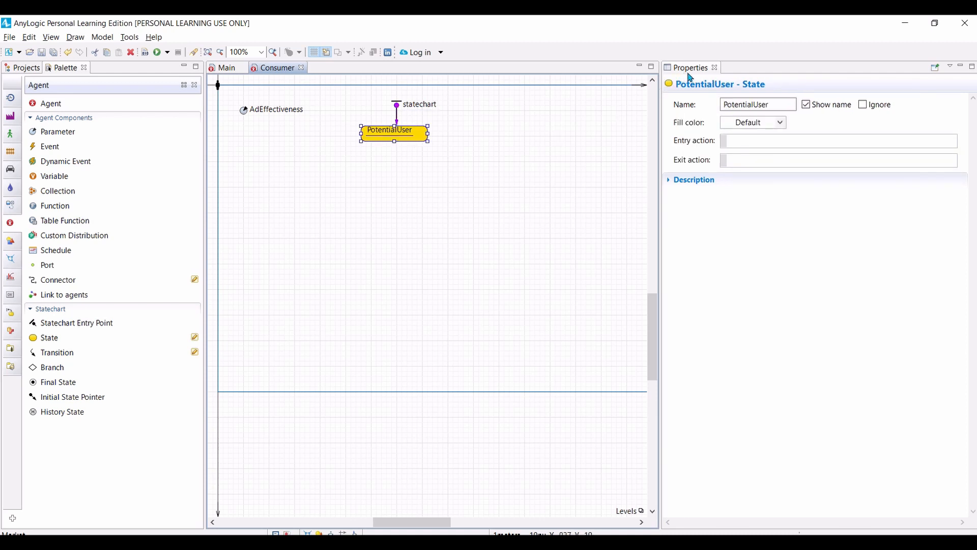
pyautogui.click(781, 125)
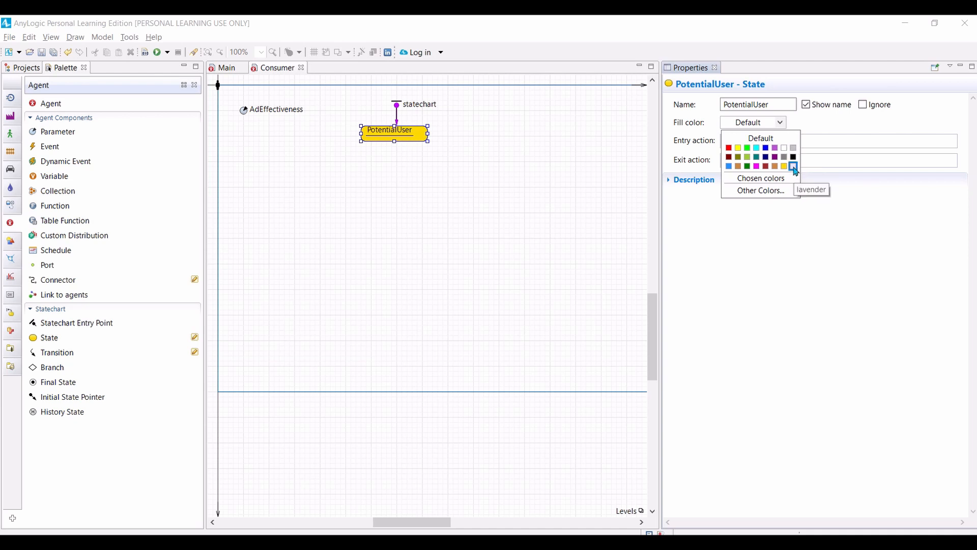
pyautogui.click(793, 167)
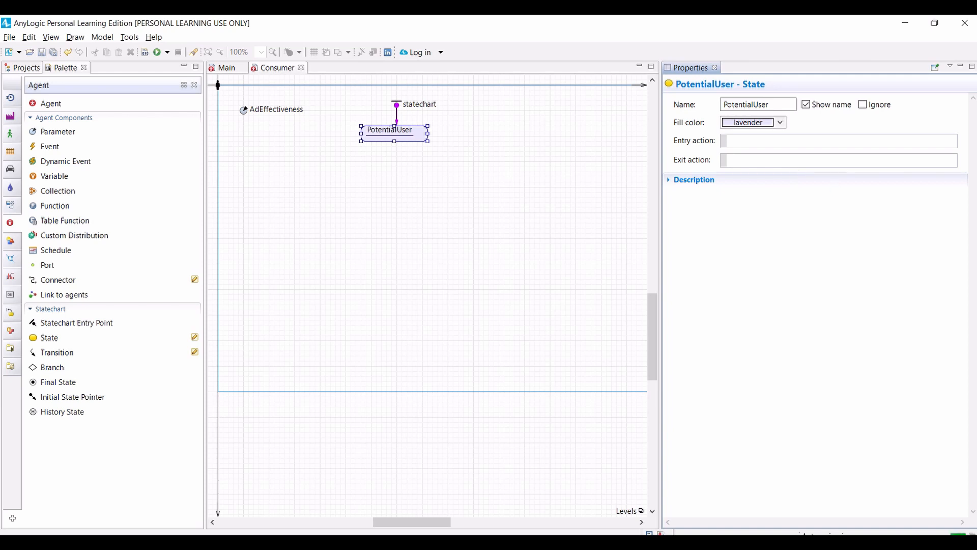
# Step: Set the entry action of the PotentialUser state to shapeBody.setFillColor(lavender);
pyautogui.click(752, 142)
pyautogui.write('shapeBody')
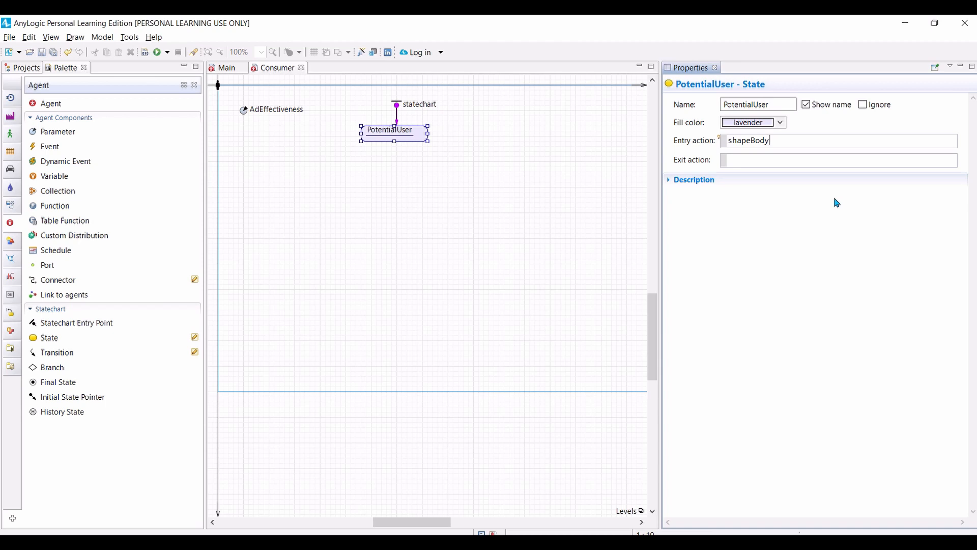
pyautogui.write('.')
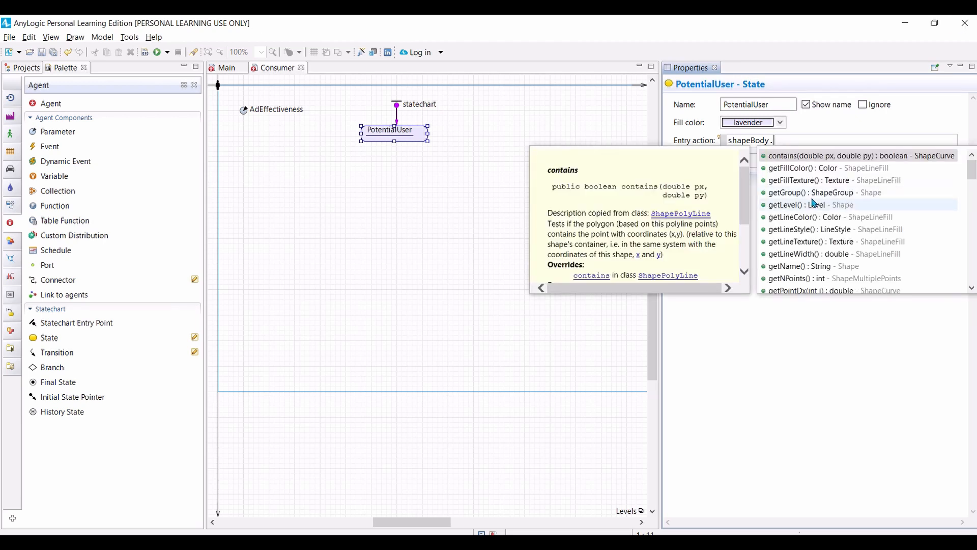
pyautogui.scroll(-3, 817, 239)
pyautogui.scroll(-1, 817, 240)
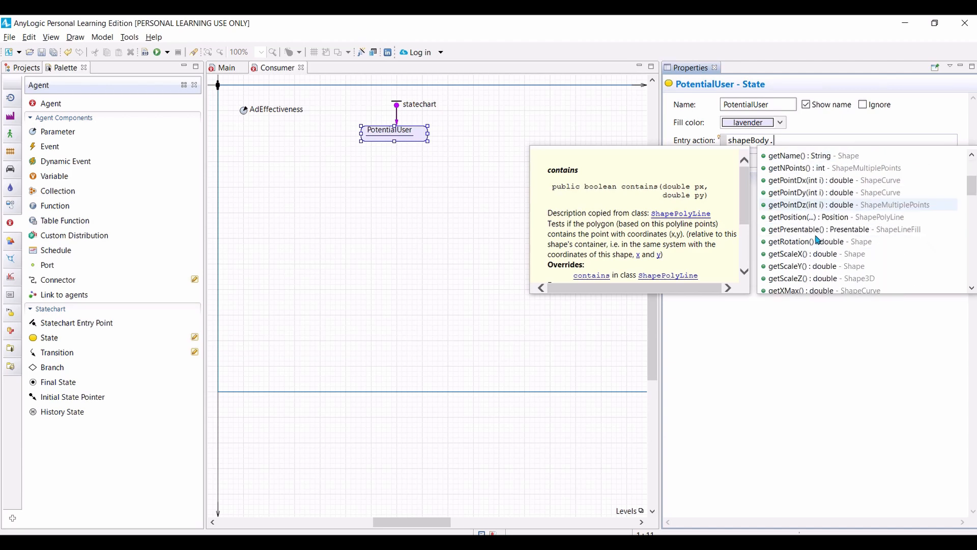
pyautogui.scroll(-1, 817, 238)
pyautogui.scroll(-10, 809, 213)
pyautogui.click(799, 168)
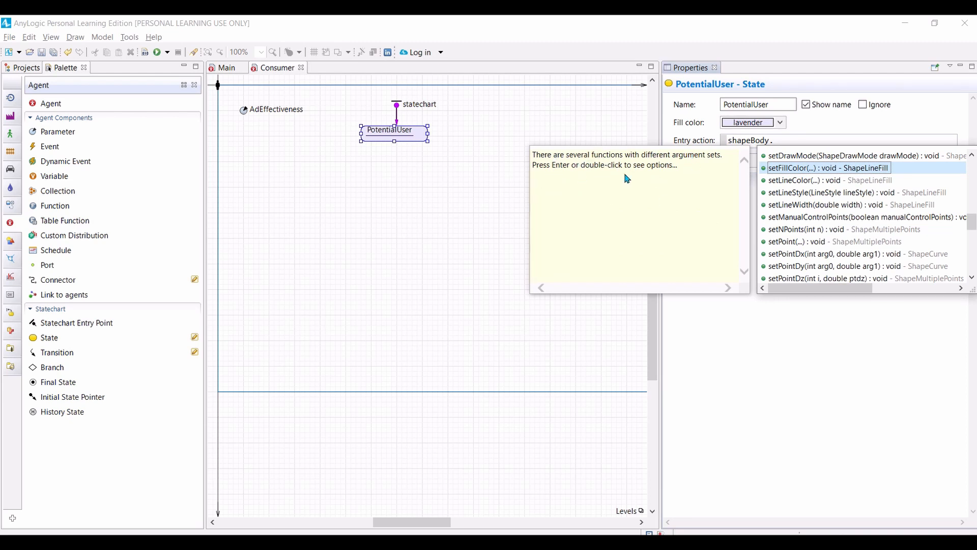
pyautogui.doubleClick(792, 173)
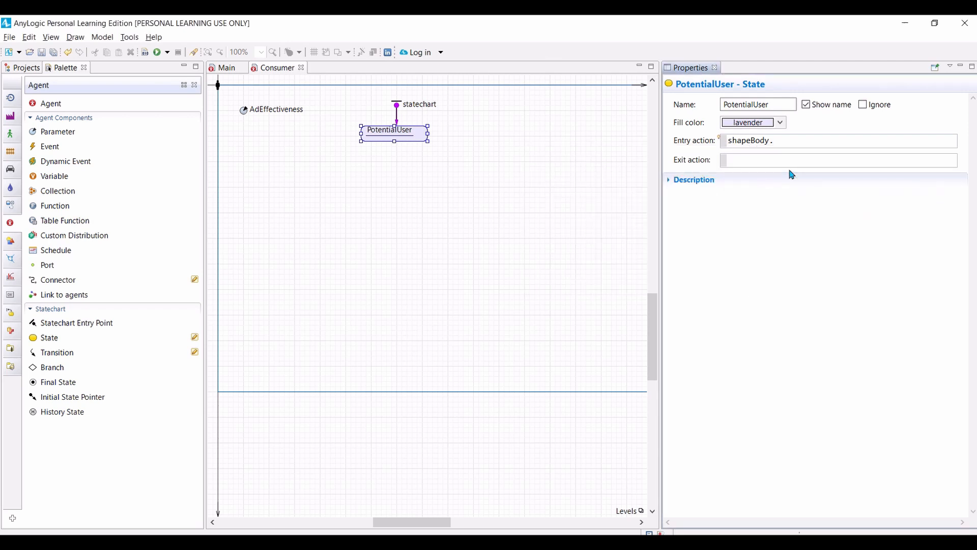
pyautogui.moveTo(834, 141); pyautogui.dragTo(872, 149)
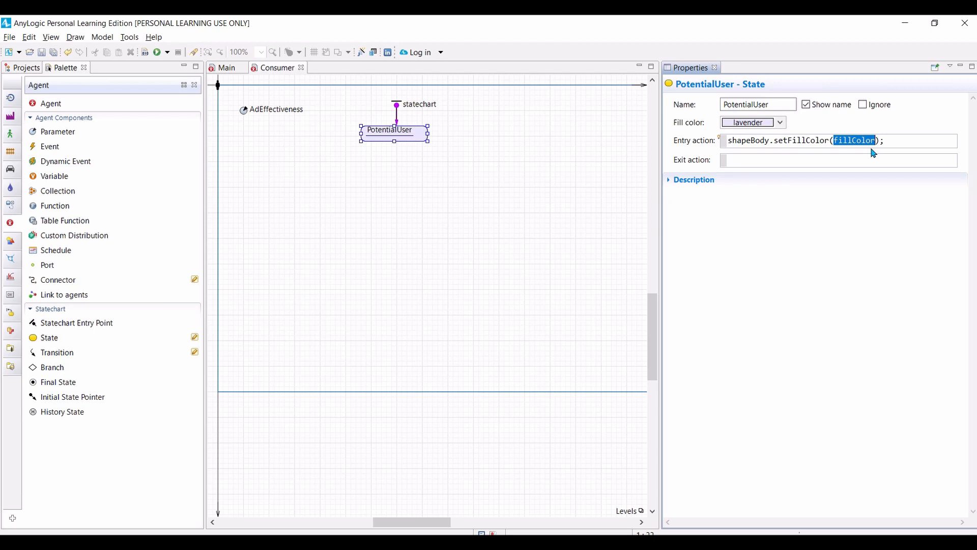
pyautogui.write('lavender')
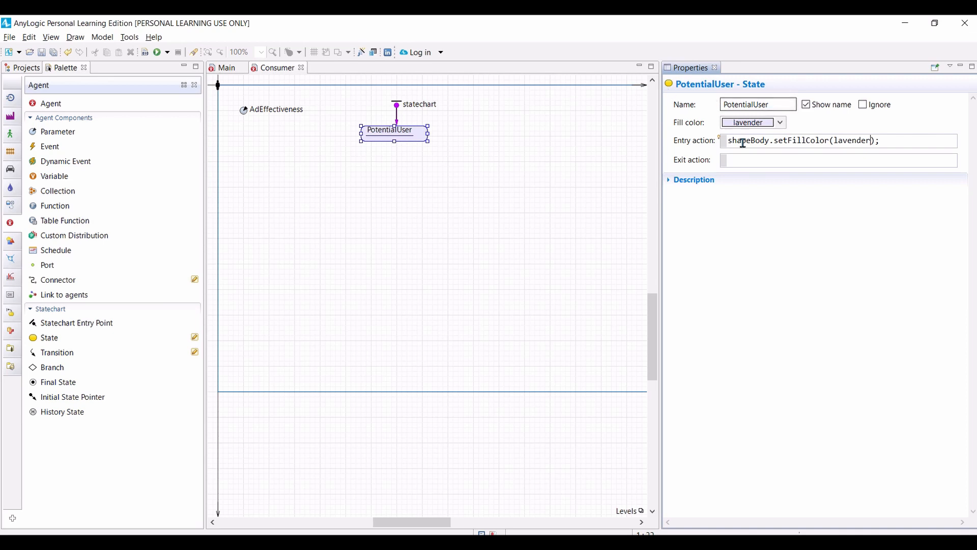
pyautogui.moveTo(730, 141); pyautogui.dragTo(901, 132)
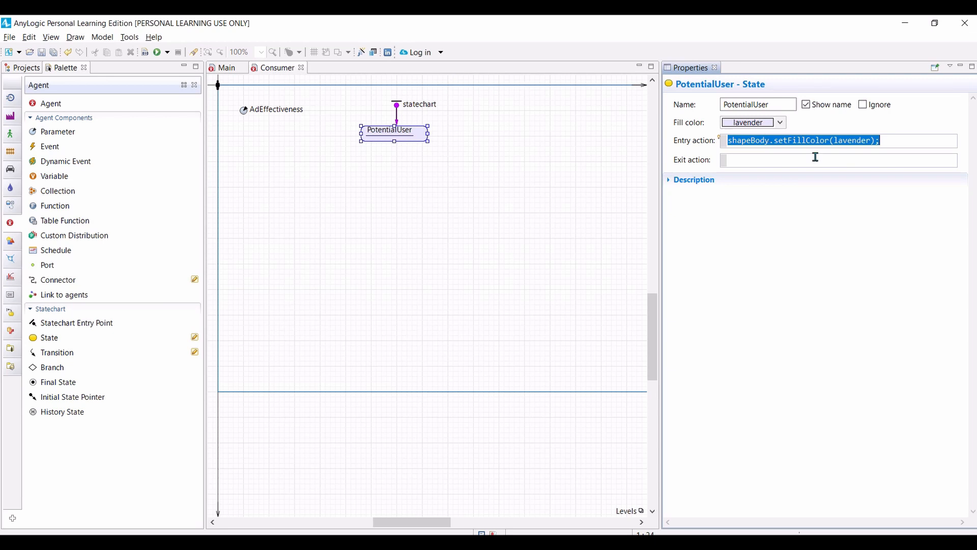
pyautogui.click(911, 143)
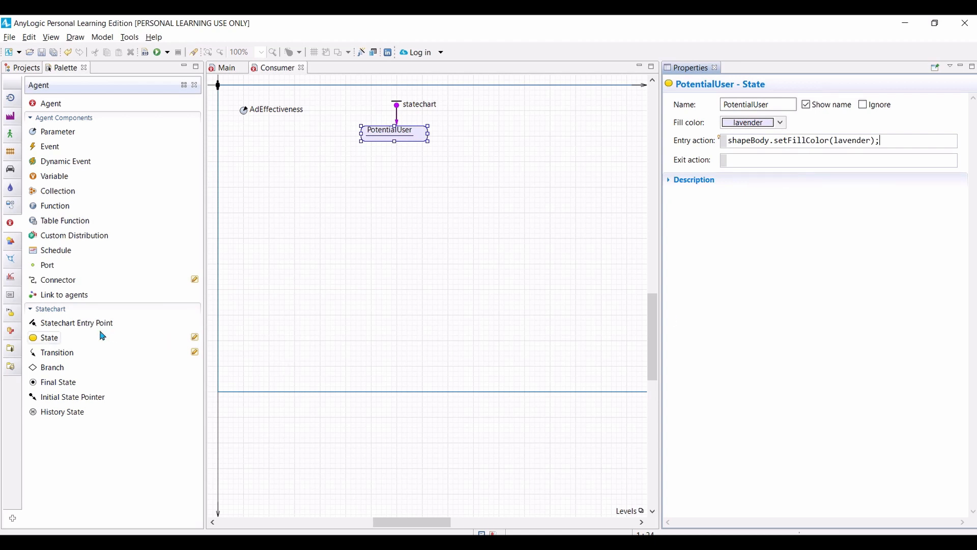
# Step: Add a second state named User below PotentialUser and set its fill color to yellowGreen
pyautogui.moveTo(102, 336); pyautogui.dragTo(390, 189)
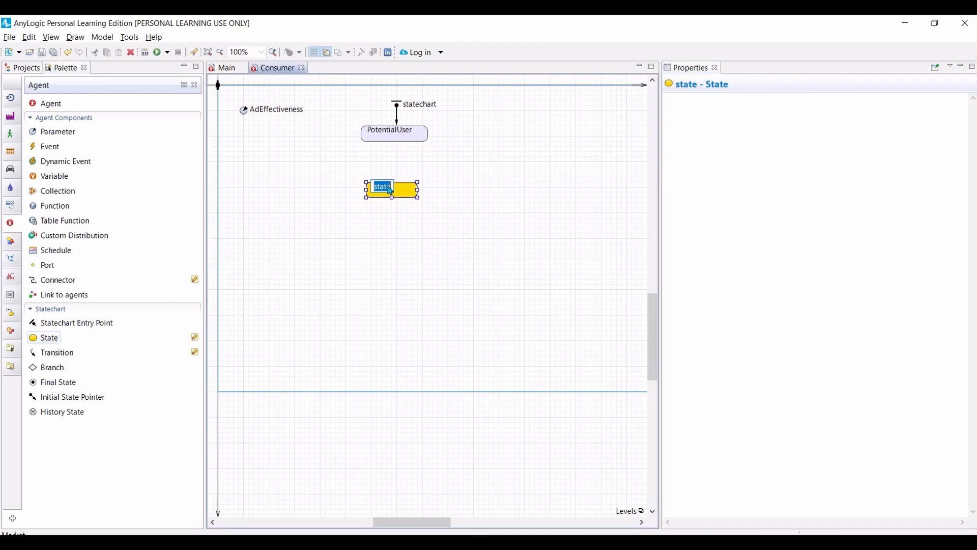
pyautogui.write('er')
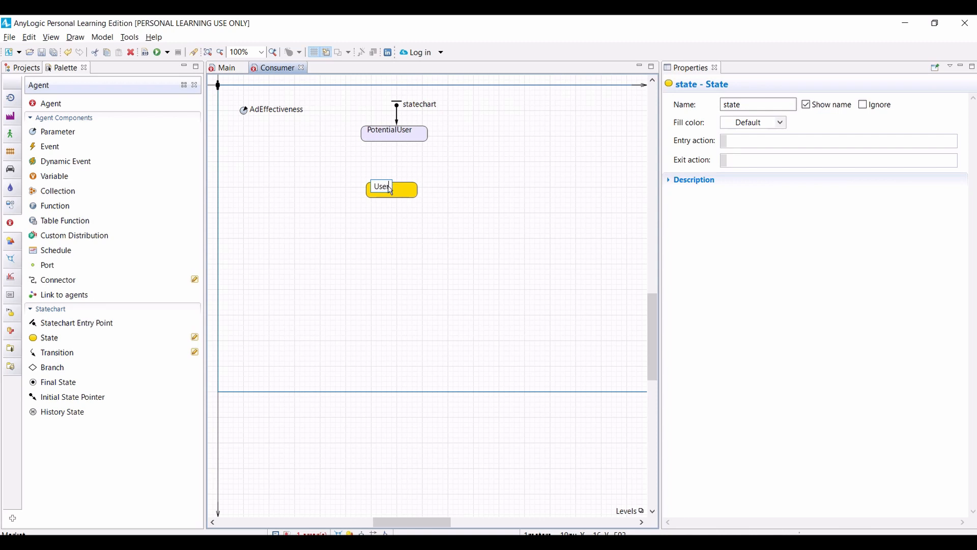
pyautogui.press('Return')
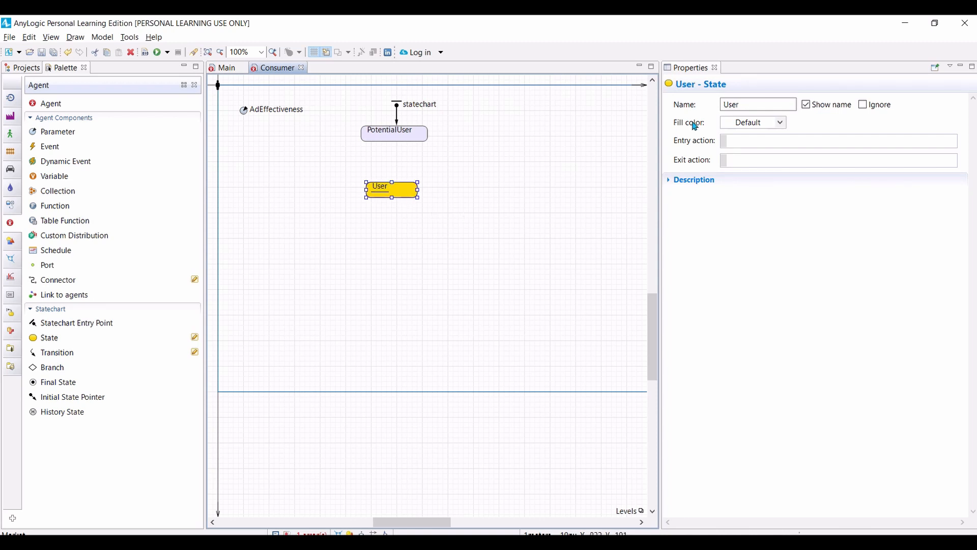
pyautogui.click(781, 124)
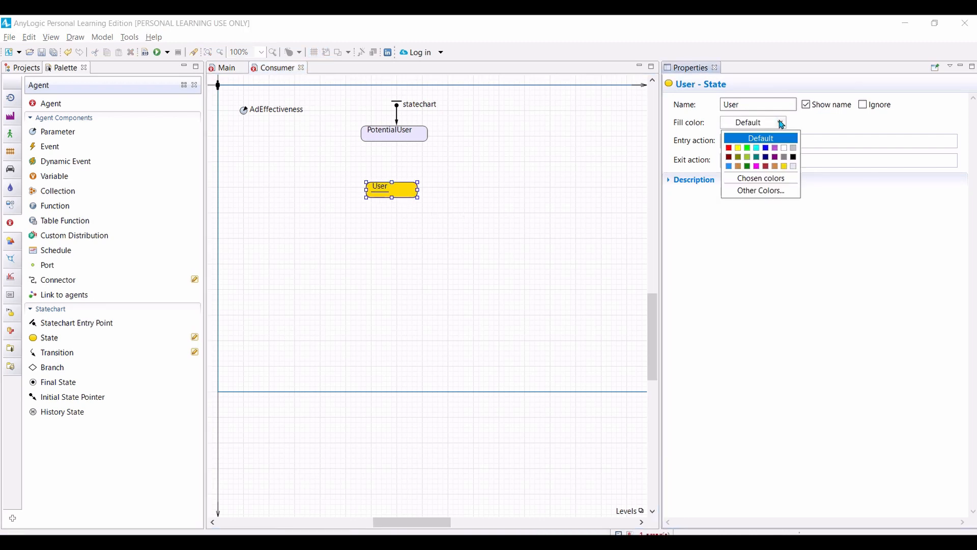
pyautogui.click(747, 158)
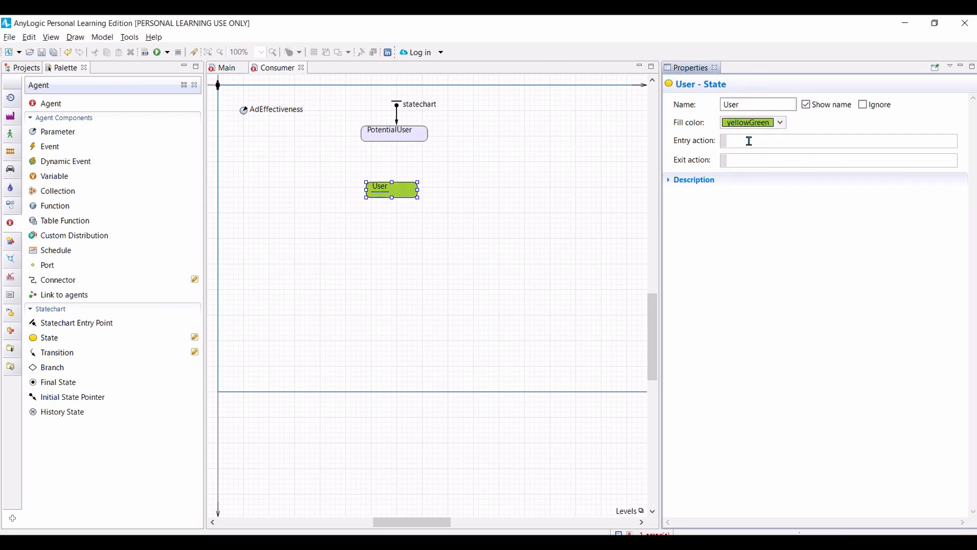
# Step: Copy PotentialUser's entry action into the User state and change it to shapeBody.setFillColor(yellowGreen);
pyautogui.click(417, 140)
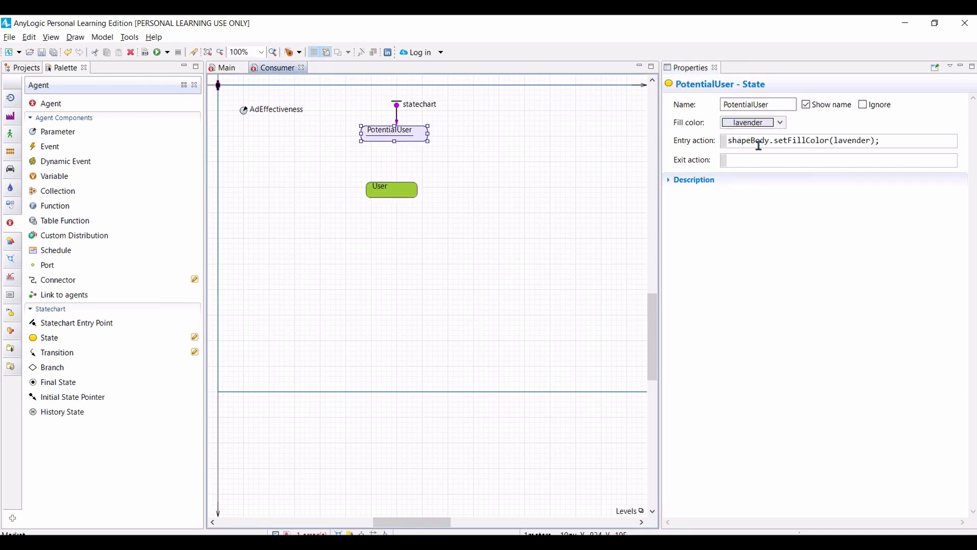
pyautogui.moveTo(879, 142); pyautogui.dragTo(707, 141)
pyautogui.hotkey('ctrl', 'c')
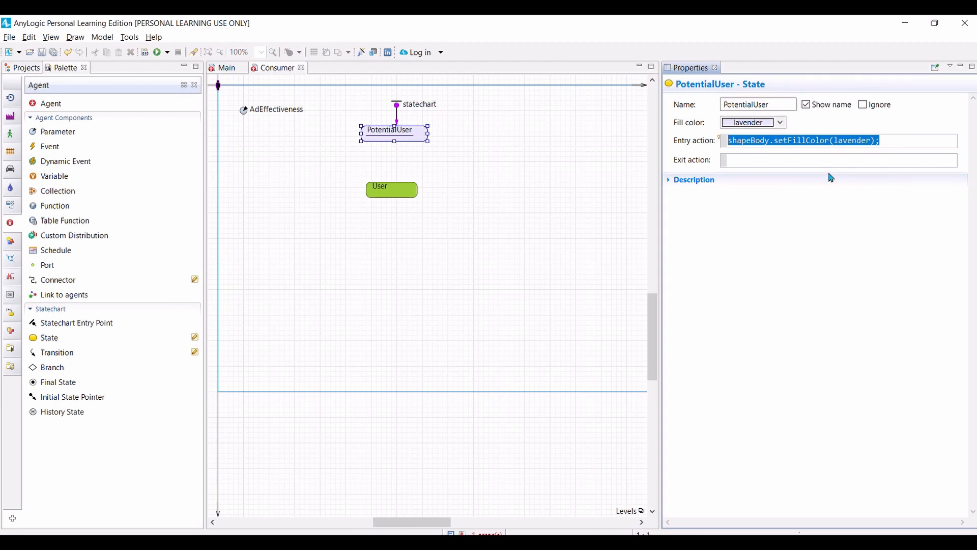
pyautogui.click(402, 195)
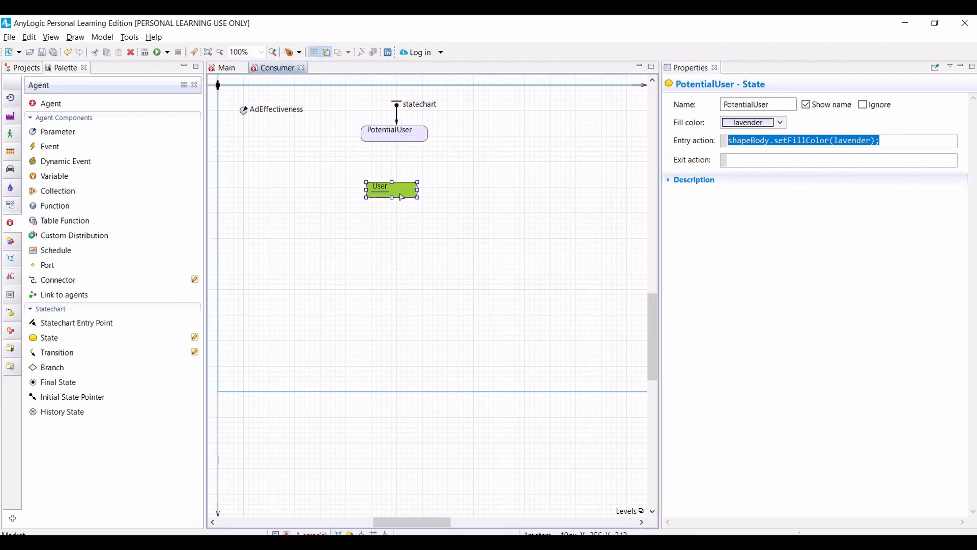
pyautogui.click(824, 142)
pyautogui.click(824, 142)
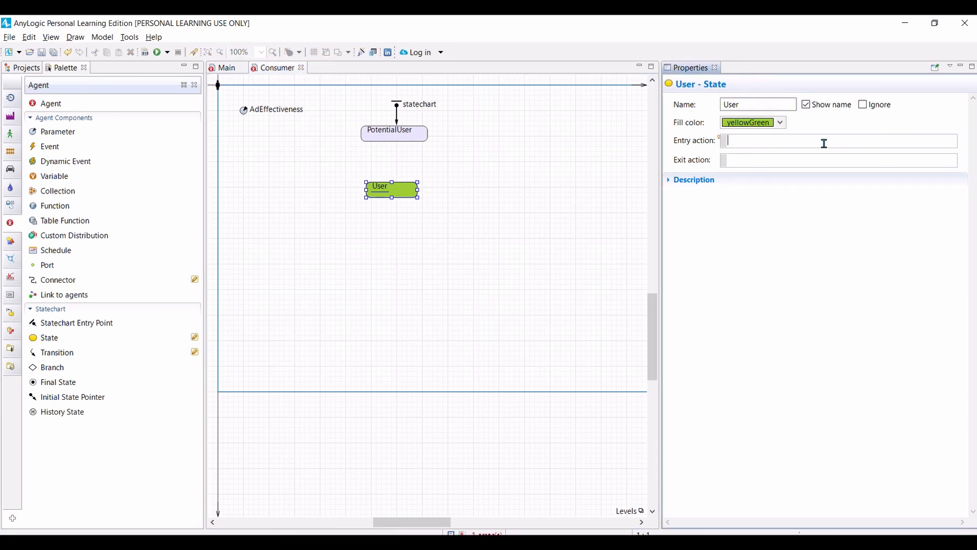
pyautogui.hotkey('ctrl', 'v')
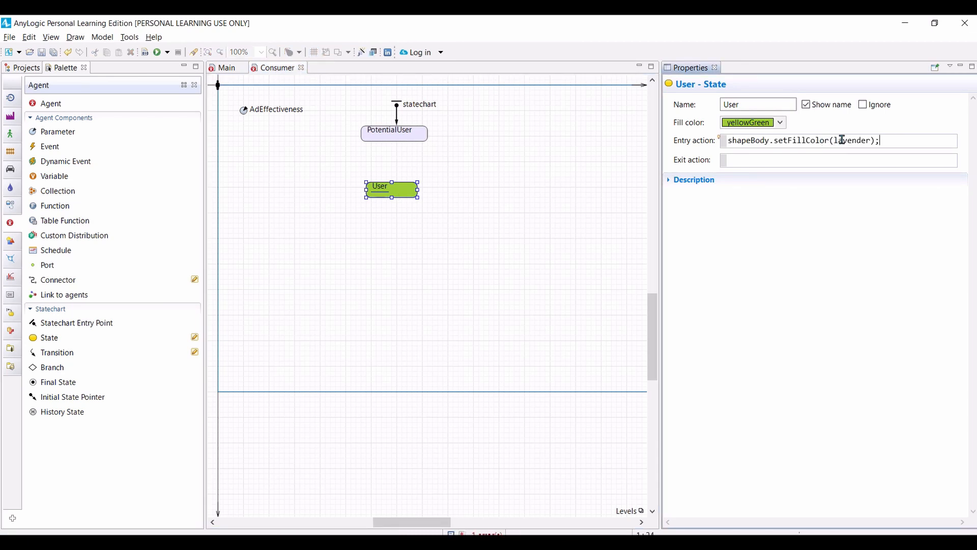
pyautogui.doubleClick(843, 140)
pyautogui.write('yellowGreen')
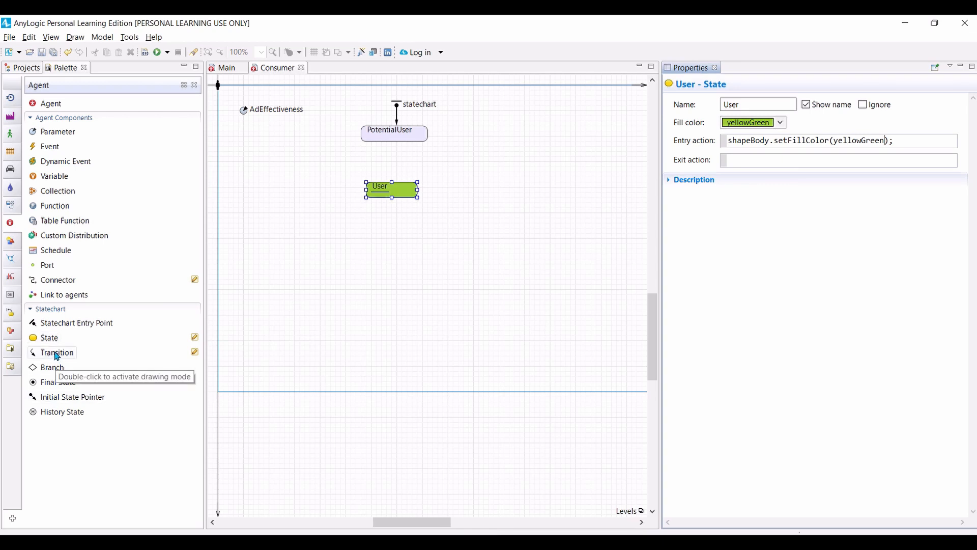
# Step: Add a transition from PotentialUser to User and set it to be triggered by Rate
pyautogui.moveTo(57, 356); pyautogui.dragTo(398, 149)
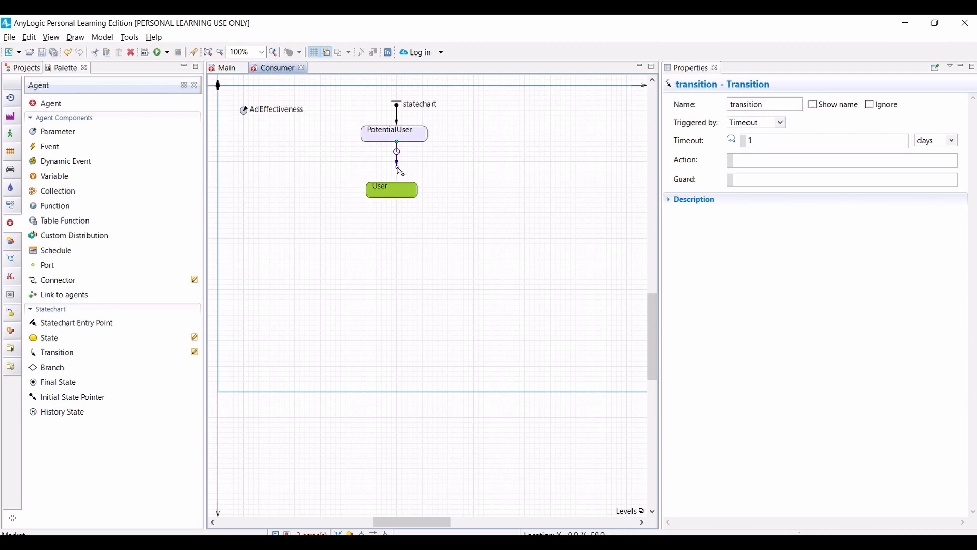
pyautogui.moveTo(399, 171); pyautogui.dragTo(395, 183)
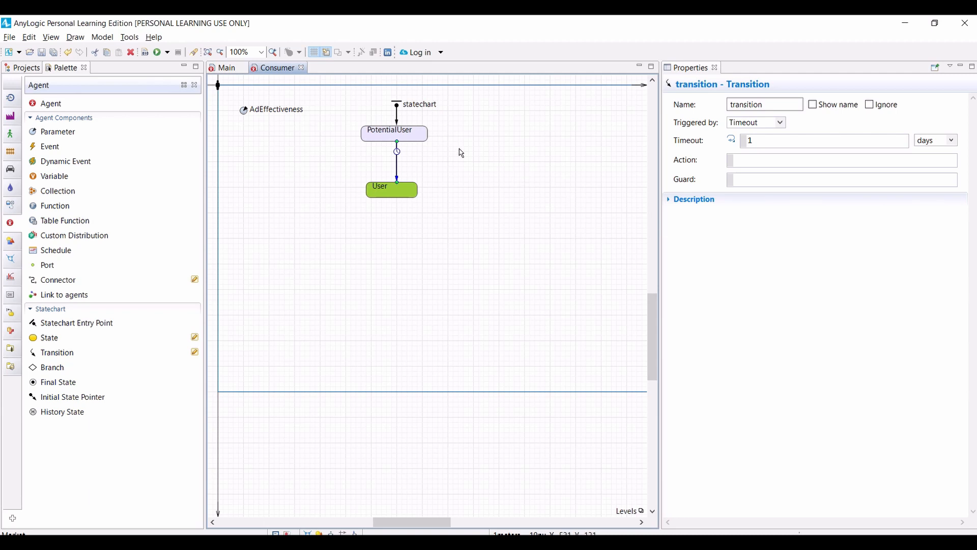
pyautogui.click(783, 126)
pyautogui.click(753, 147)
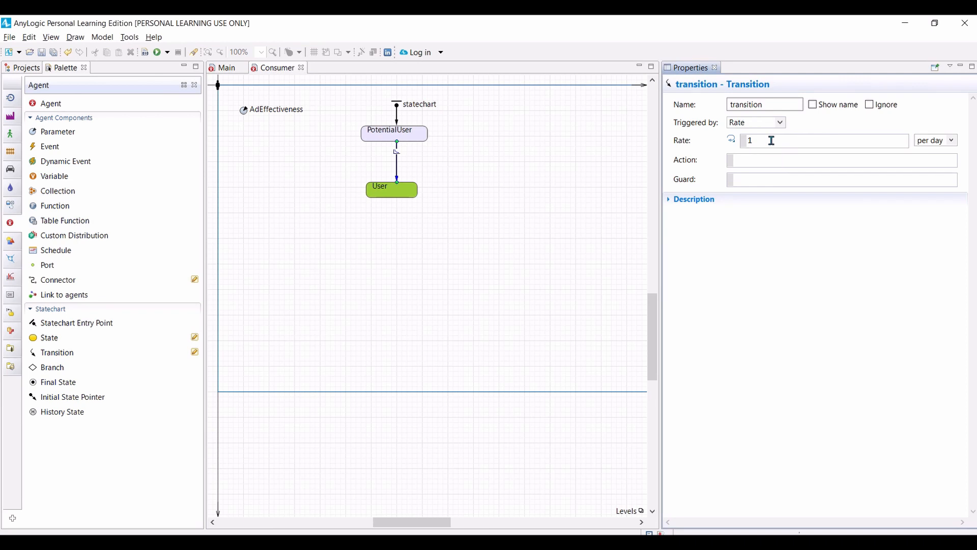
# Step: Set the rate of the transition between PotentialUser and User to AdEffectiveness per day
pyautogui.moveTo(770, 141); pyautogui.dragTo(720, 147)
pyautogui.write('AdEffecti')
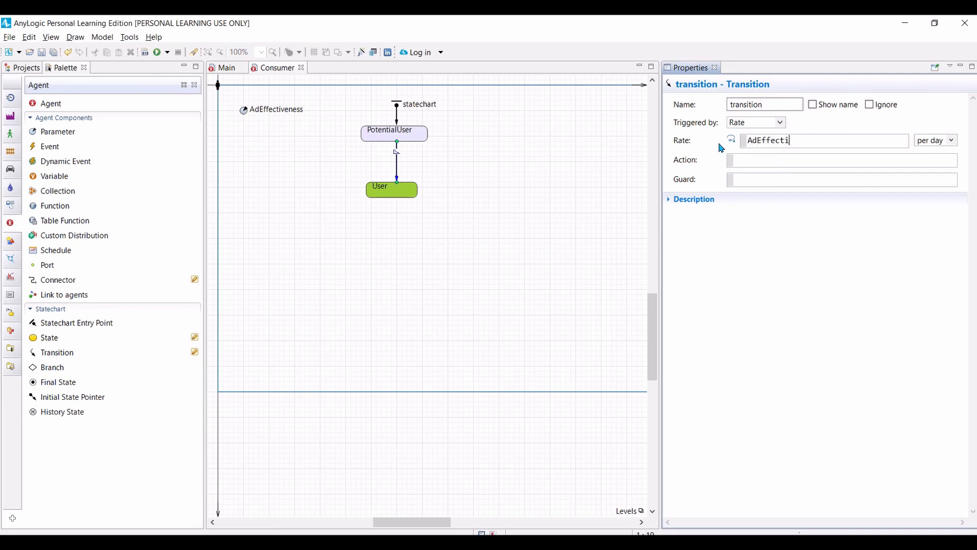
pyautogui.write('veness')
pyautogui.click(806, 165)
# Step: Build the model, run the Market simulation and speed it up to watch the consumers change color
pyautogui.click(146, 52)
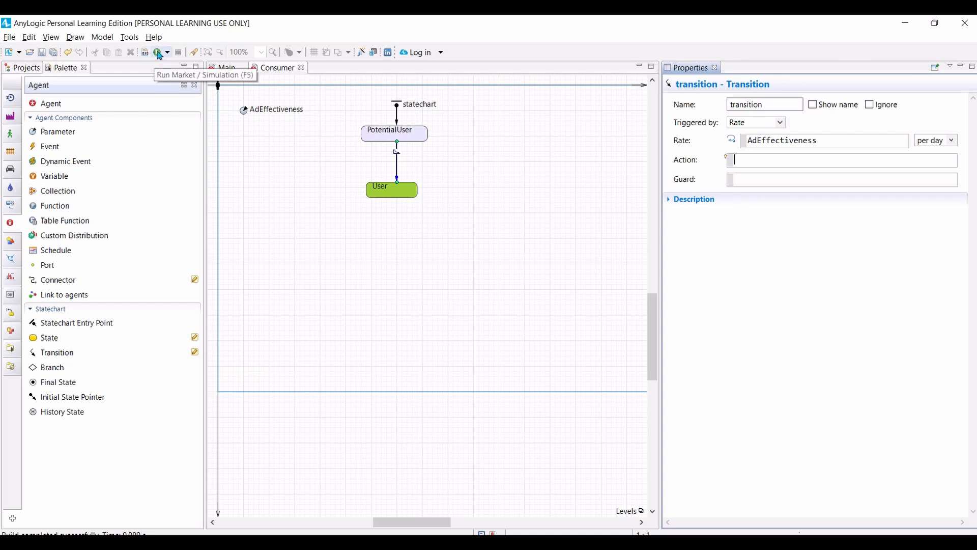
pyautogui.click(158, 52)
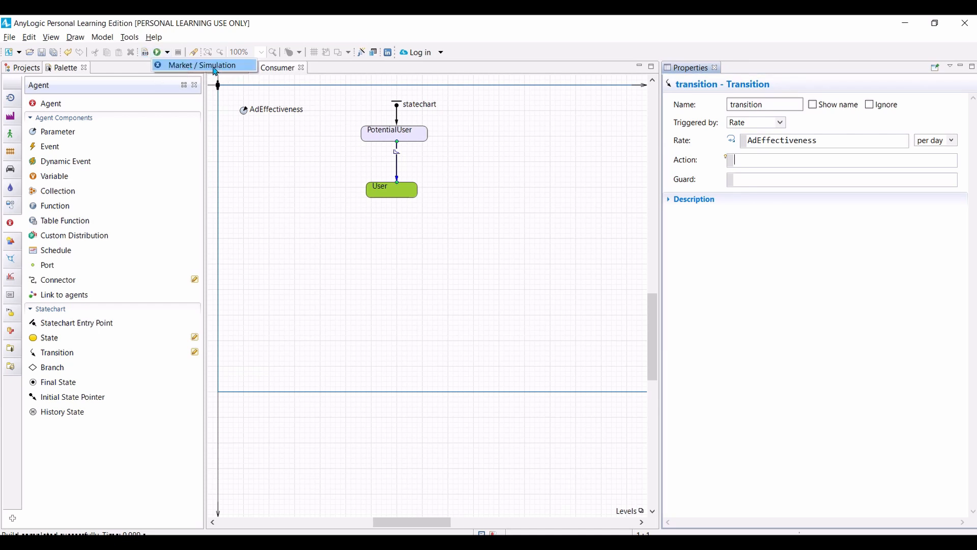
pyautogui.click(159, 52)
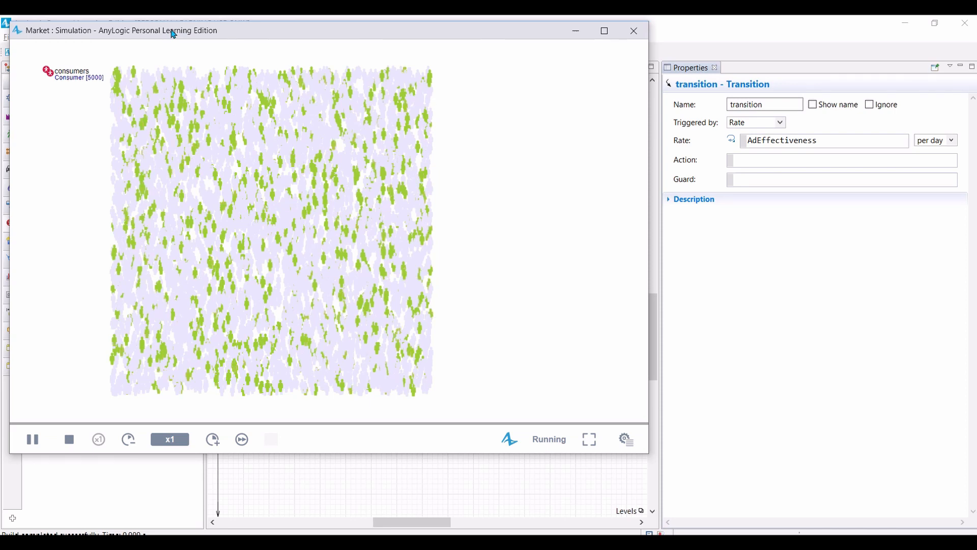
pyautogui.click(213, 440)
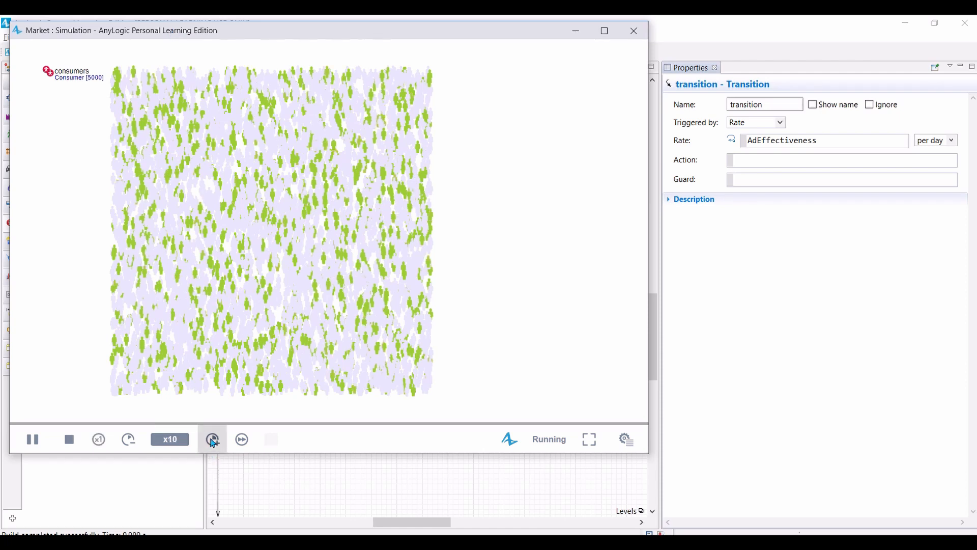
pyautogui.click(213, 441)
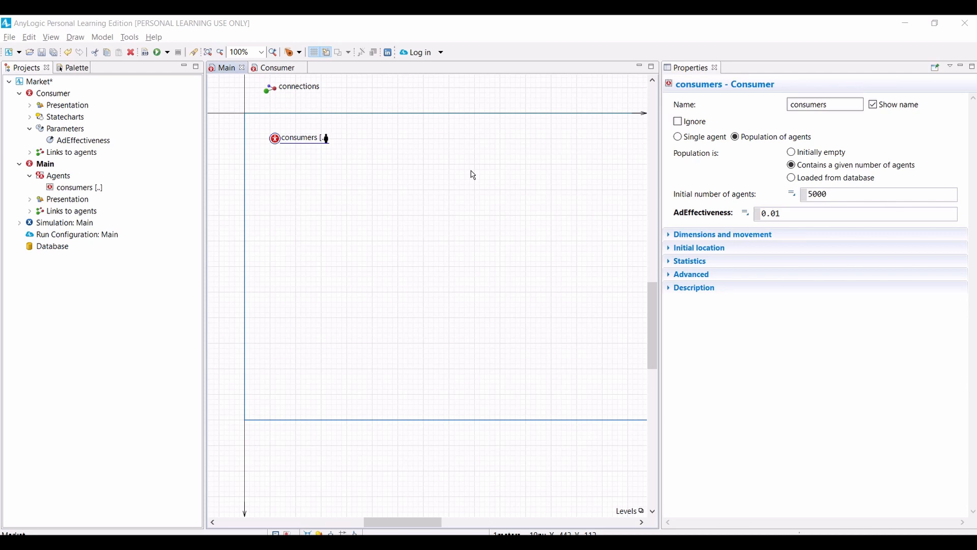
# Step: Add a Count statistic named NPotential to the consumers population in Main
pyautogui.click(231, 70)
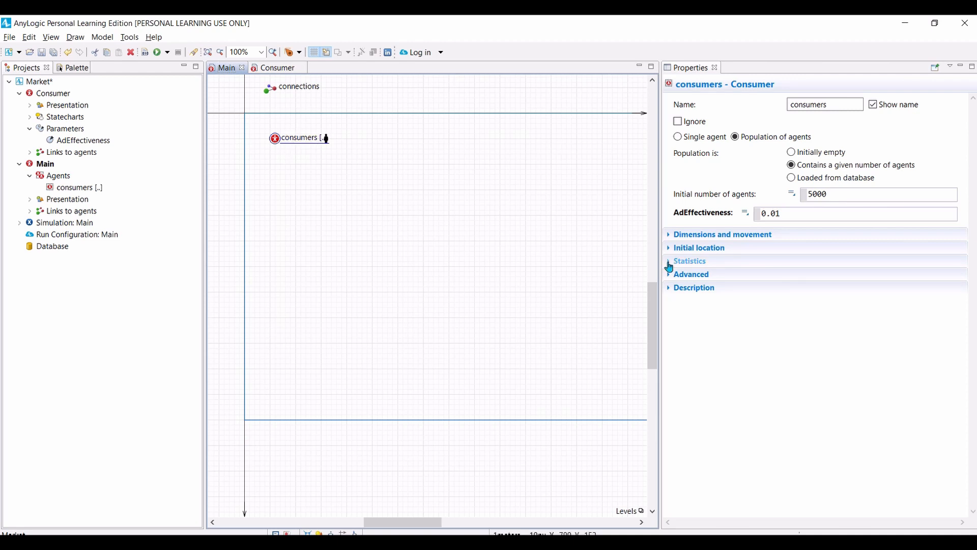
pyautogui.click(670, 263)
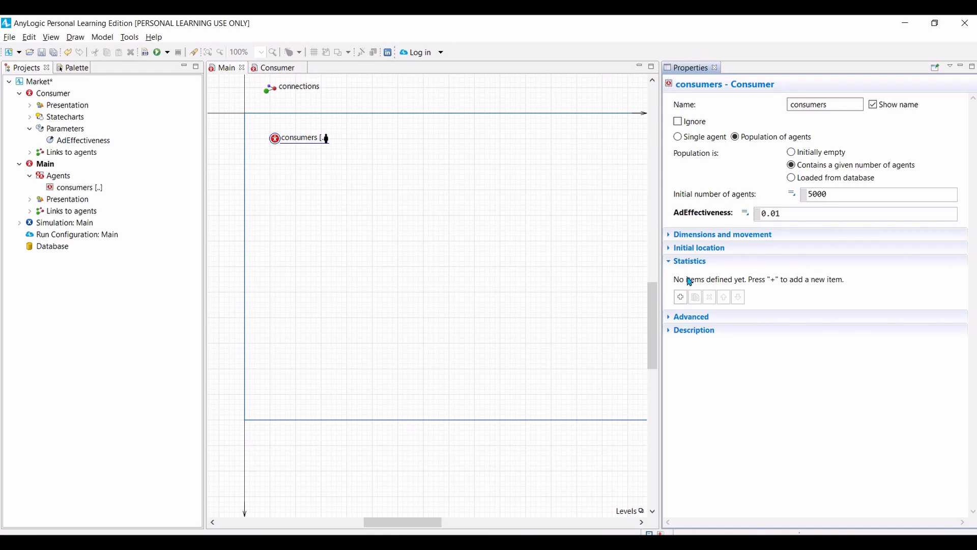
pyautogui.click(681, 298)
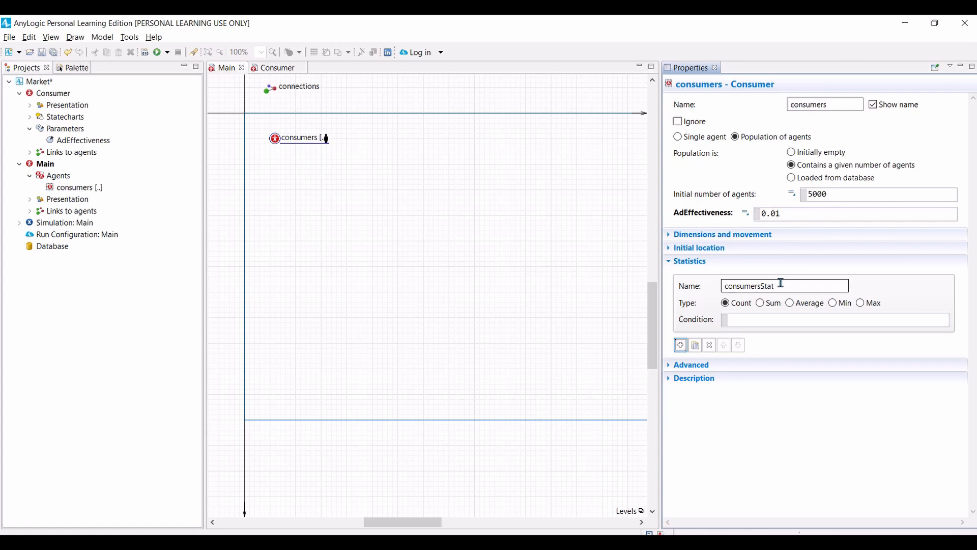
pyautogui.moveTo(779, 282); pyautogui.dragTo(703, 287)
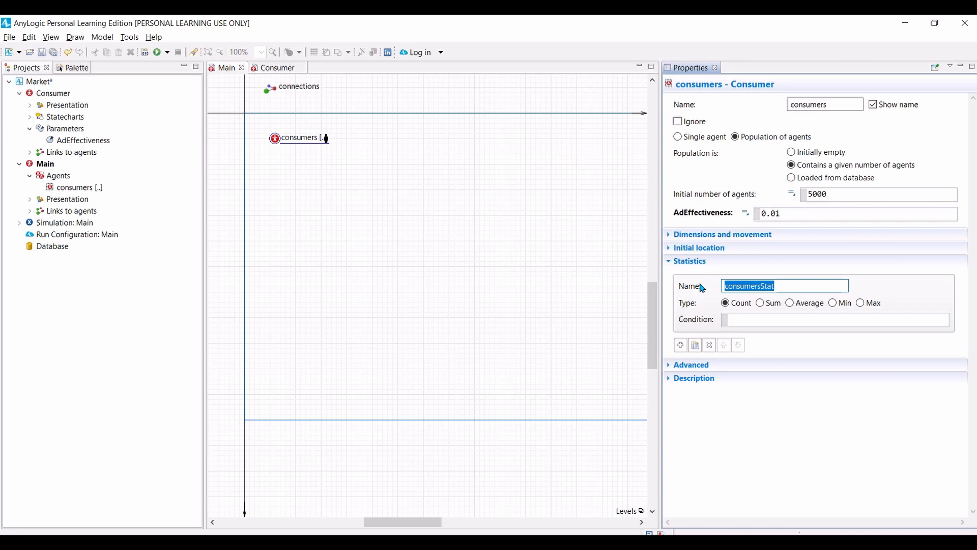
pyautogui.write('NPotentialUser')
pyautogui.press('BackSpace')
pyautogui.press('BackSpace')
pyautogui.press('BackSpace')
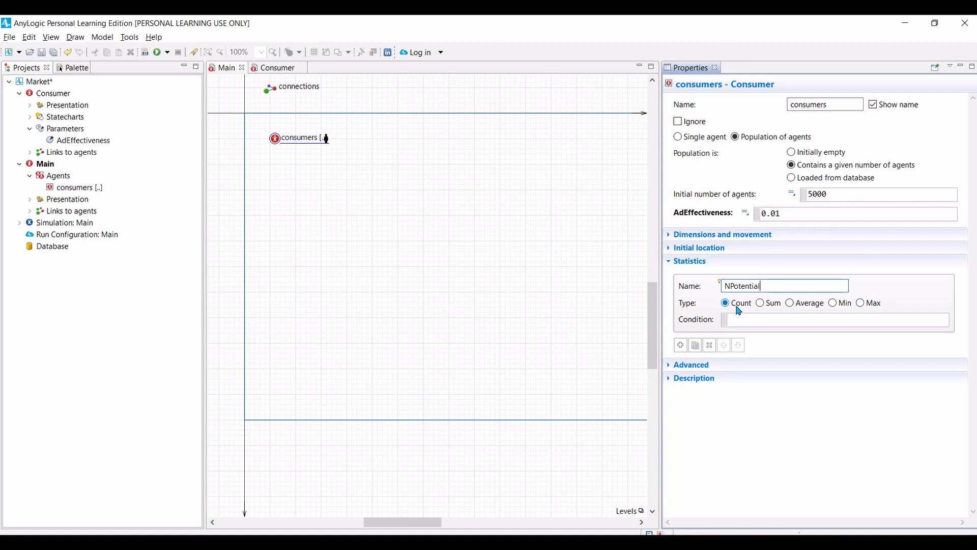
# Step: Start the NPotential condition with item. and complete it with the suggested inState function
pyautogui.click(742, 317)
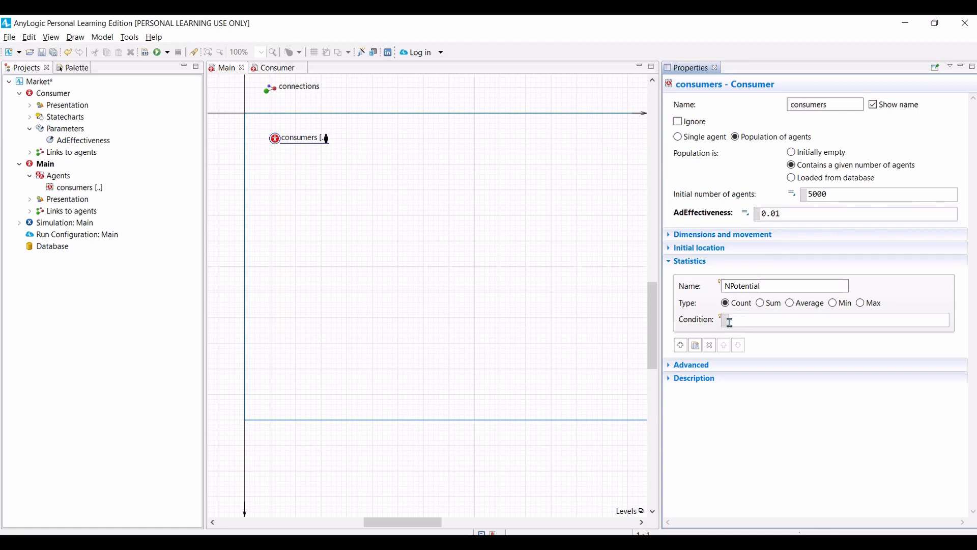
pyautogui.moveTo(724, 320)
pyautogui.write('item.')
pyautogui.hotkey('ctrl', 'space')
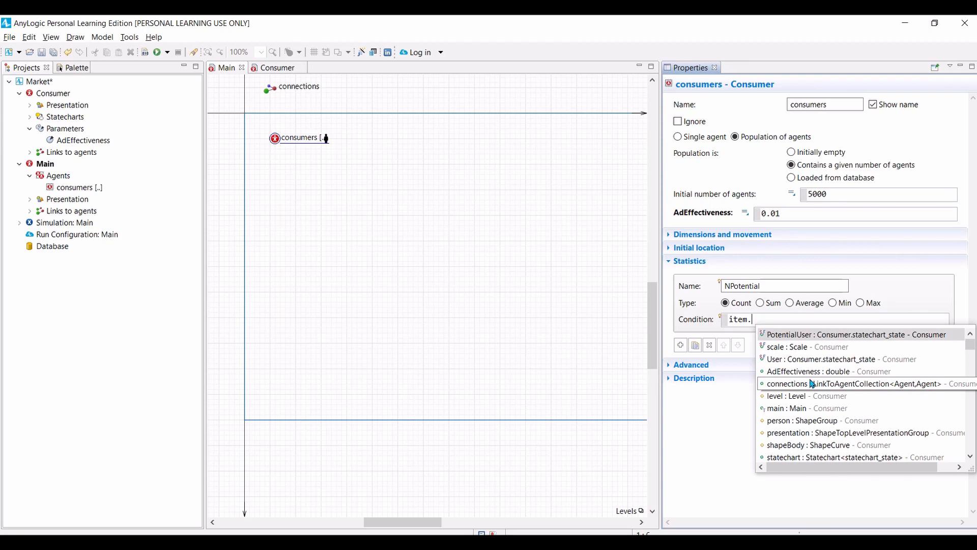
pyautogui.scroll(-15, 811, 384)
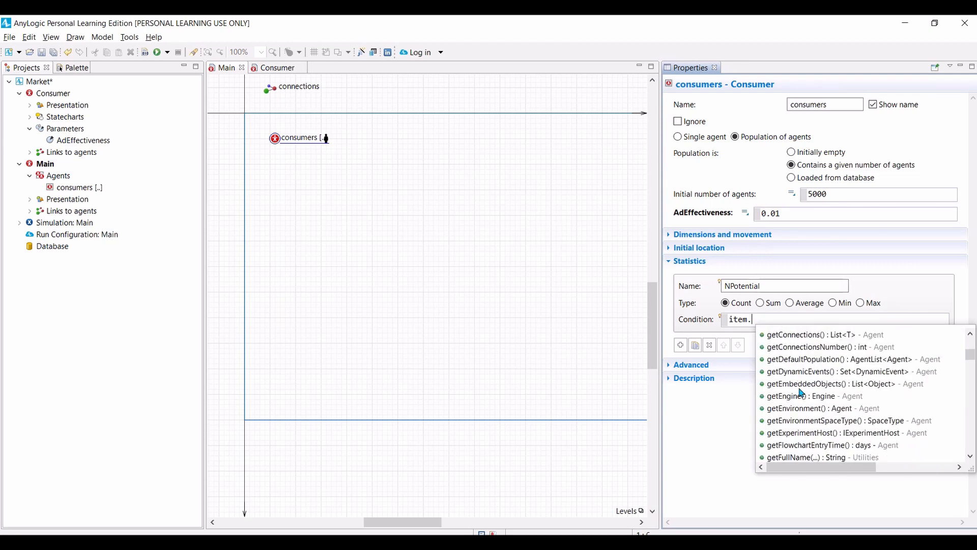
pyautogui.scroll(-15, 802, 392)
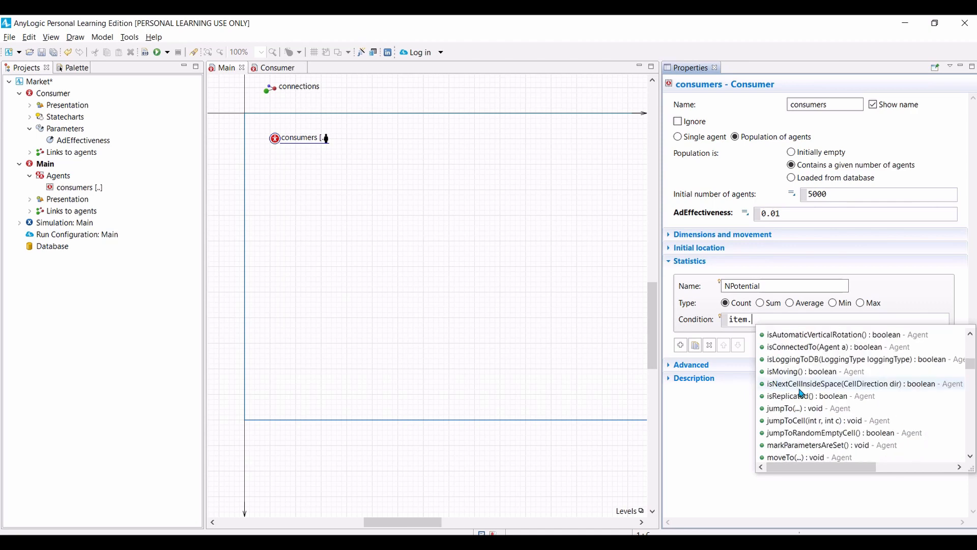
pyautogui.scroll(1, 801, 392)
pyautogui.click(783, 347)
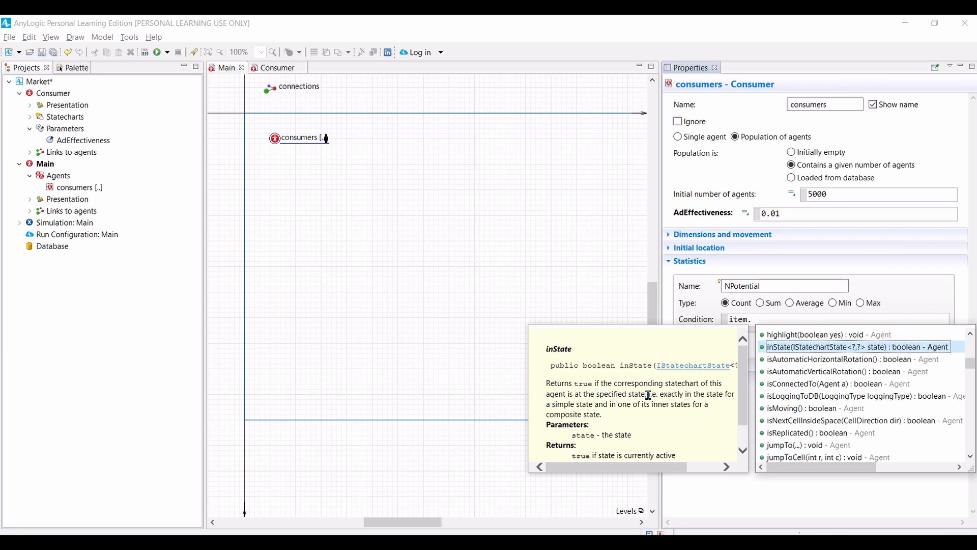
pyautogui.doubleClick(797, 349)
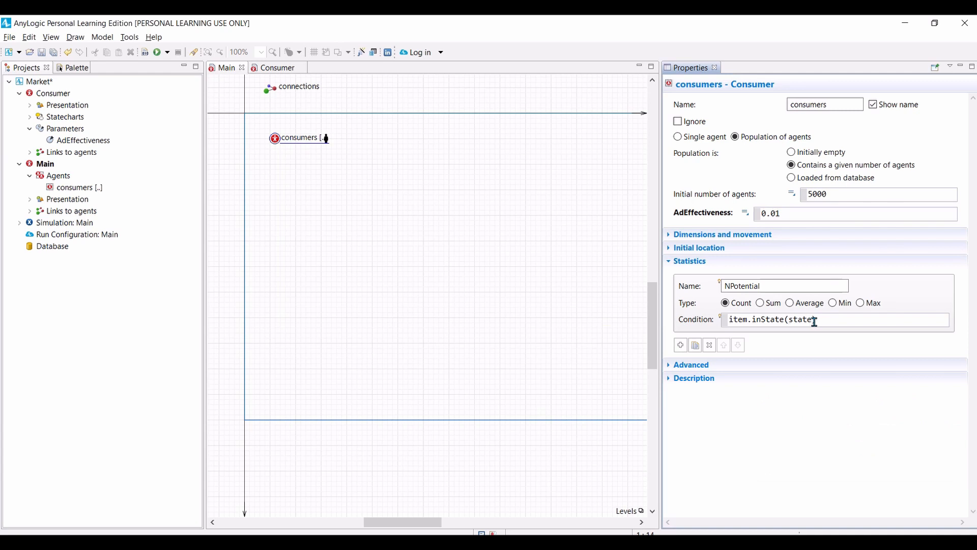
# Step: Replace the inState argument in the NPotential condition with Consumer.PotentialUser
pyautogui.doubleClick(813, 319)
pyautogui.write('Consu')
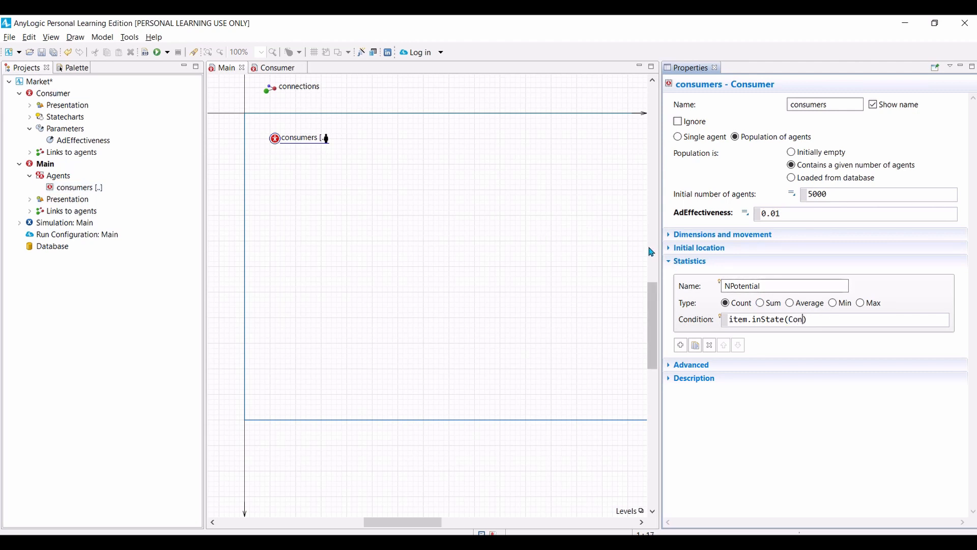
pyautogui.write('mer')
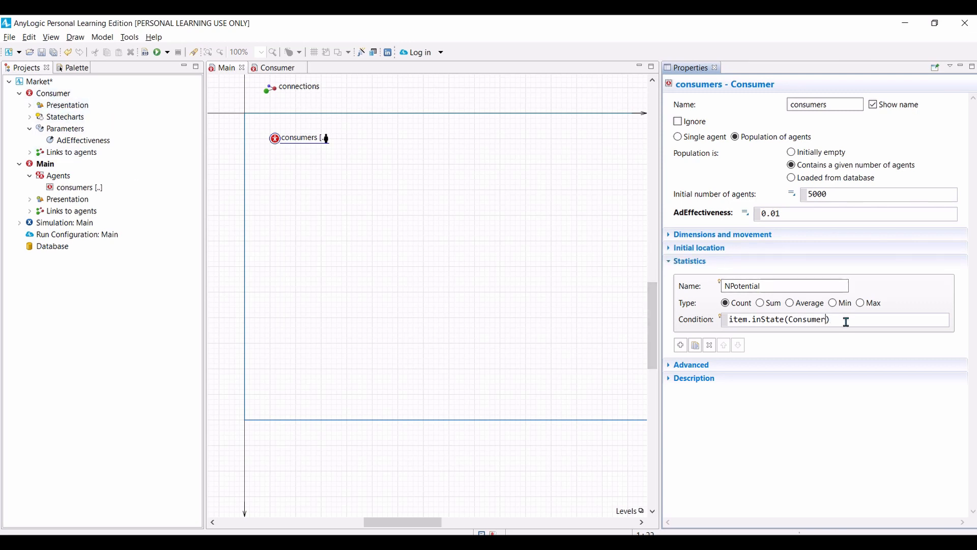
pyautogui.write('.PotentialUser')
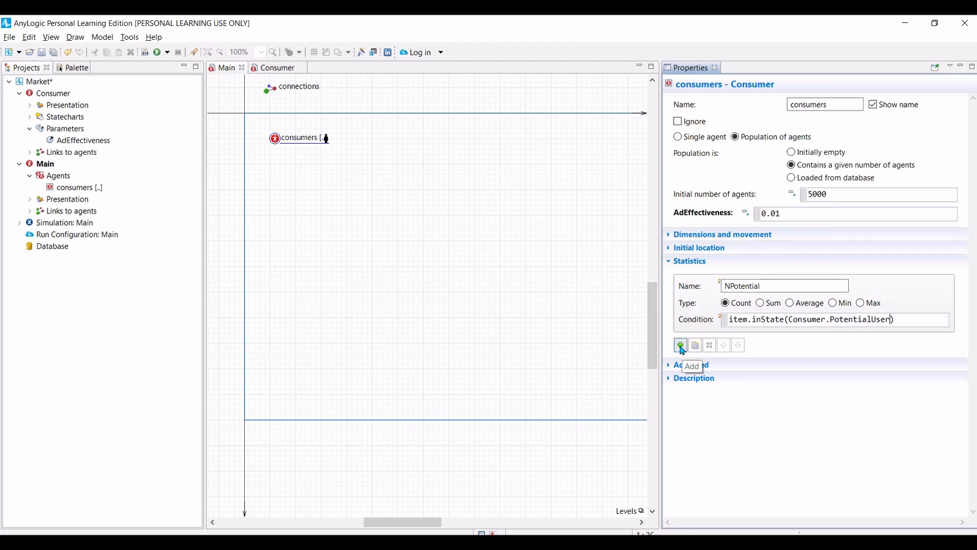
# Step: Add a second Count statistic to the consumers population and name it NUser
pyautogui.click(681, 346)
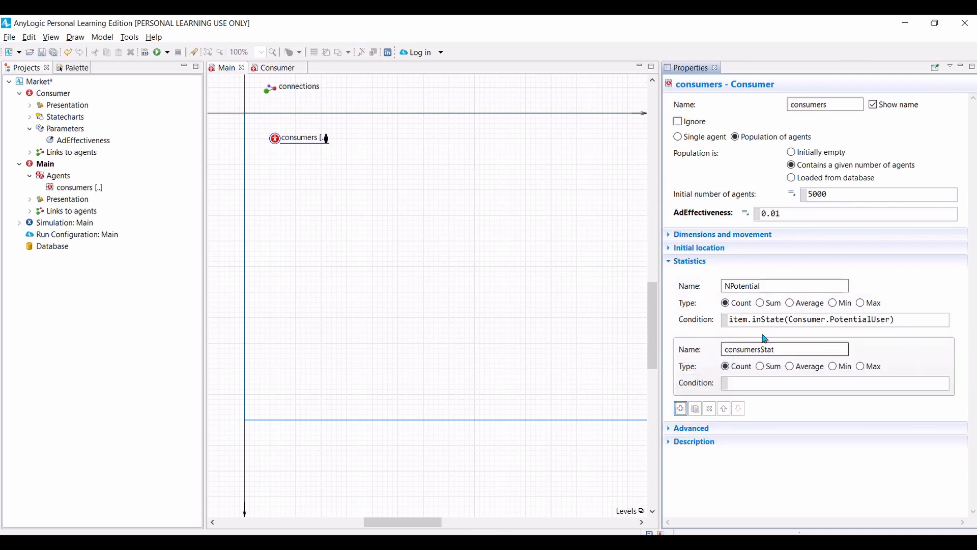
pyautogui.moveTo(797, 351); pyautogui.dragTo(696, 350)
pyautogui.write('U')
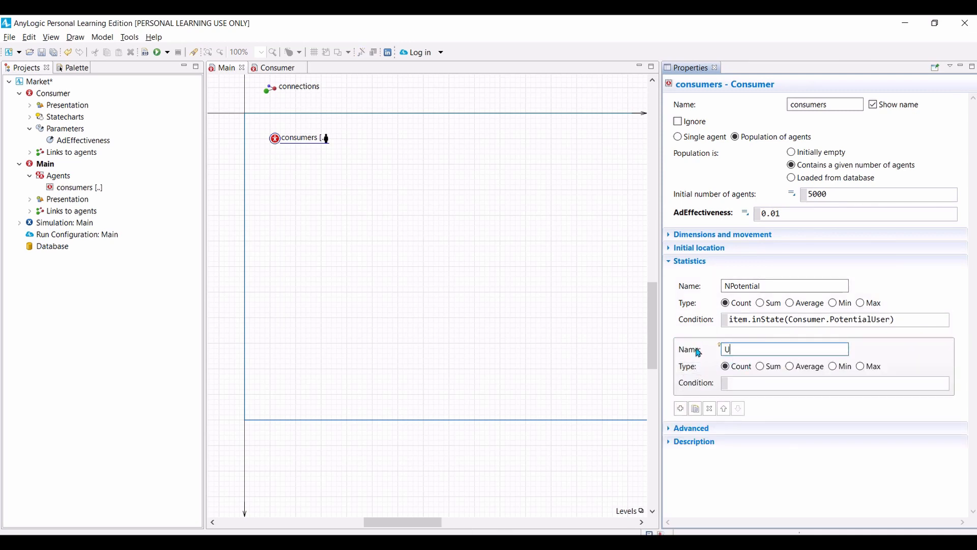
pyautogui.write('User')
pyautogui.press('BackSpace')
pyautogui.press('Home')
pyautogui.write('N')
# Step: Copy the NPotential condition into the NUser statistic and change it to item.inState(Consumer.User)
pyautogui.click(738, 319)
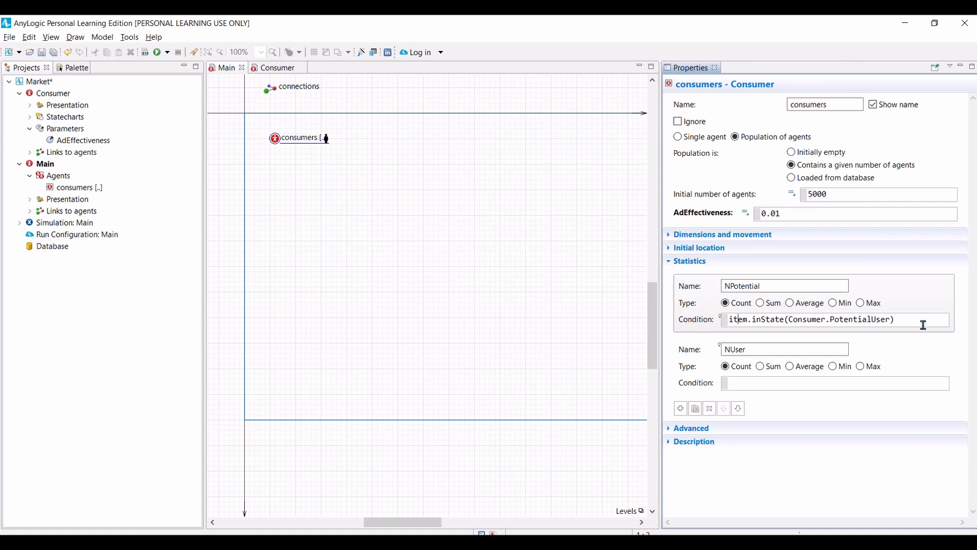
pyautogui.moveTo(922, 322); pyautogui.dragTo(705, 331)
pyautogui.hotkey('ctrl', 'c')
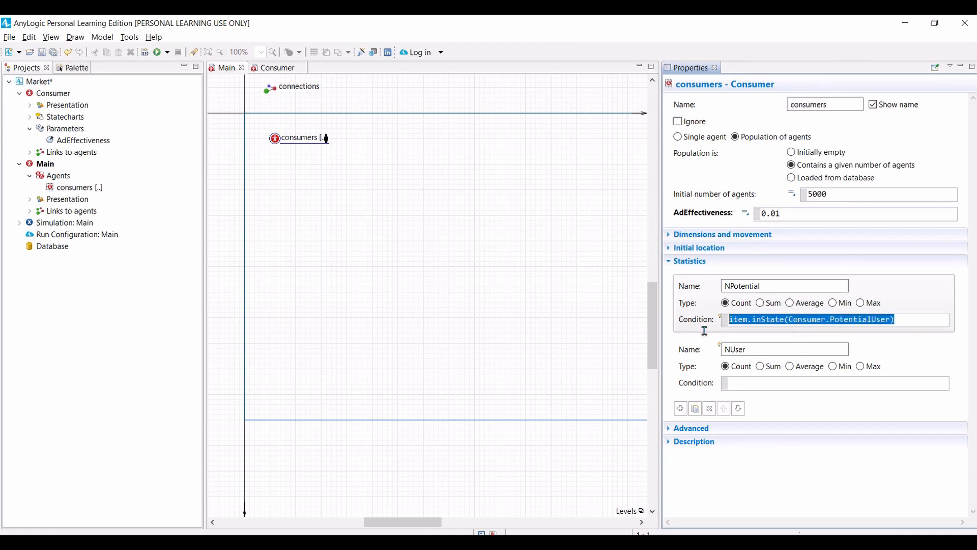
pyautogui.click(739, 386)
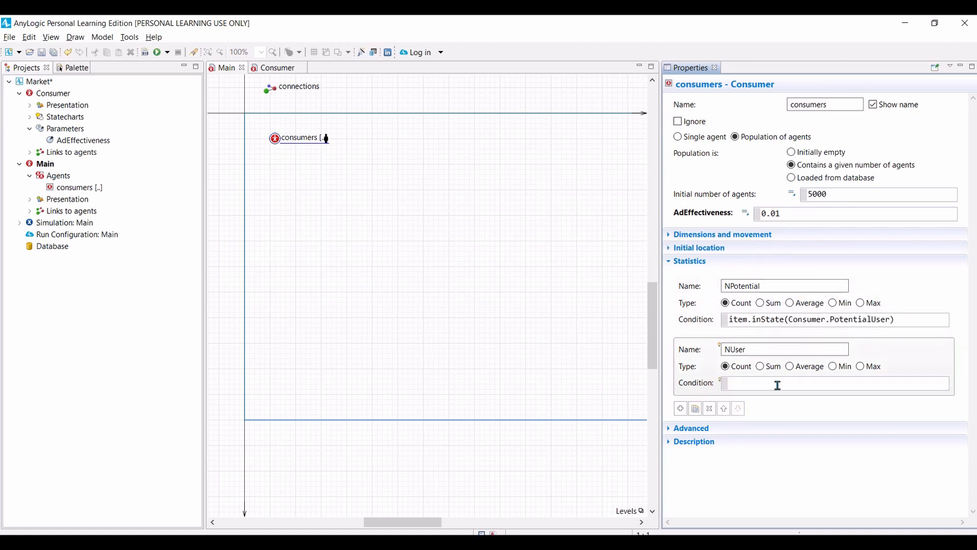
pyautogui.hotkey('ctrl', 'v')
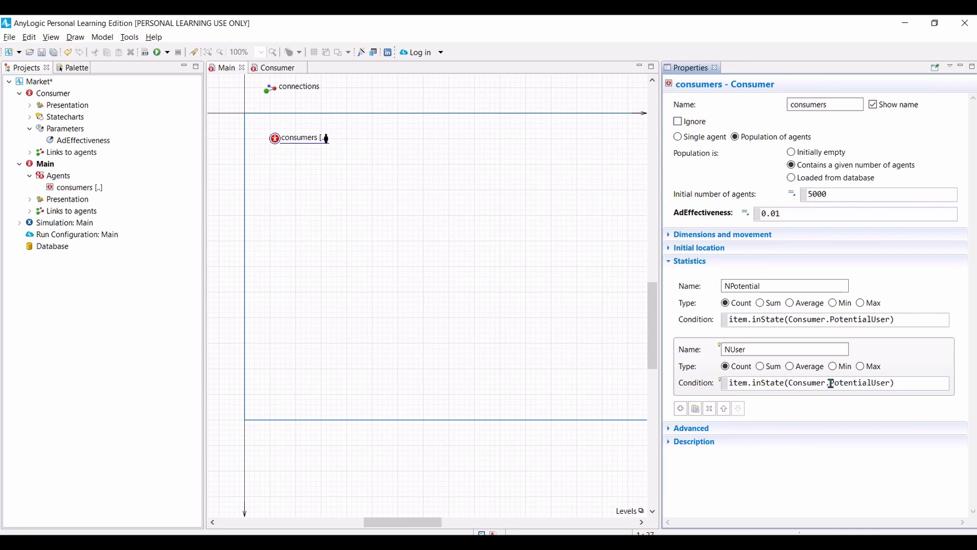
pyautogui.moveTo(830, 382); pyautogui.dragTo(872, 382)
pyautogui.press('BackSpace')
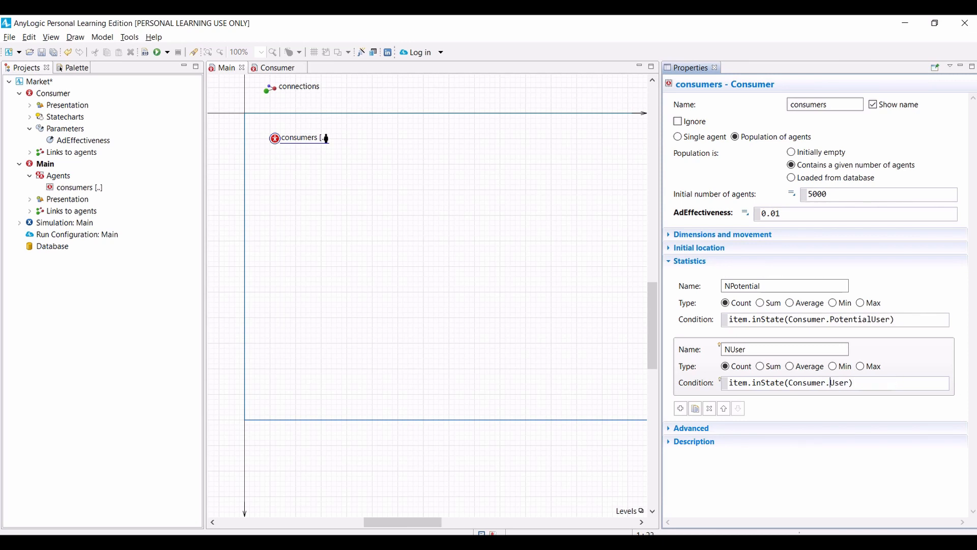
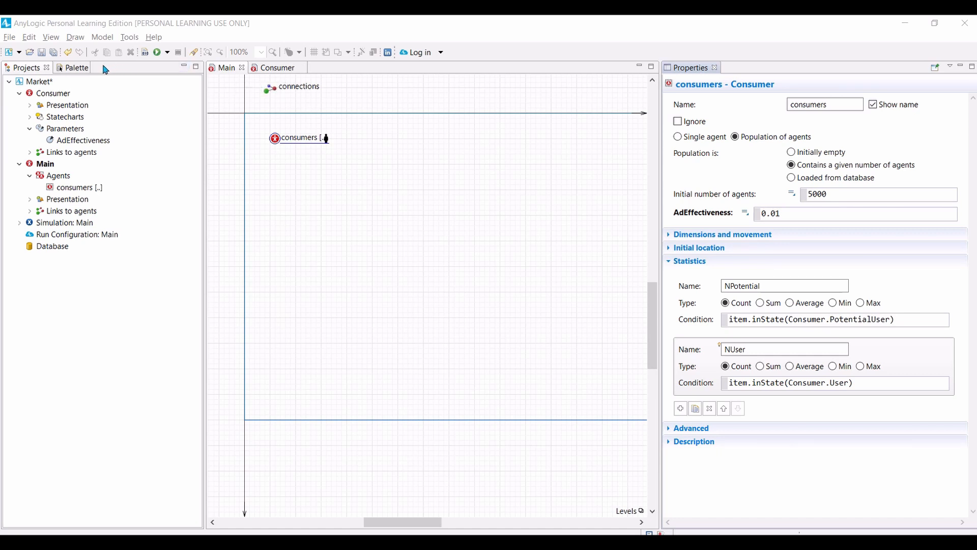
# Step: Place a Time Stack Chart from the Analysis library below the consumers population on Main
pyautogui.click(74, 71)
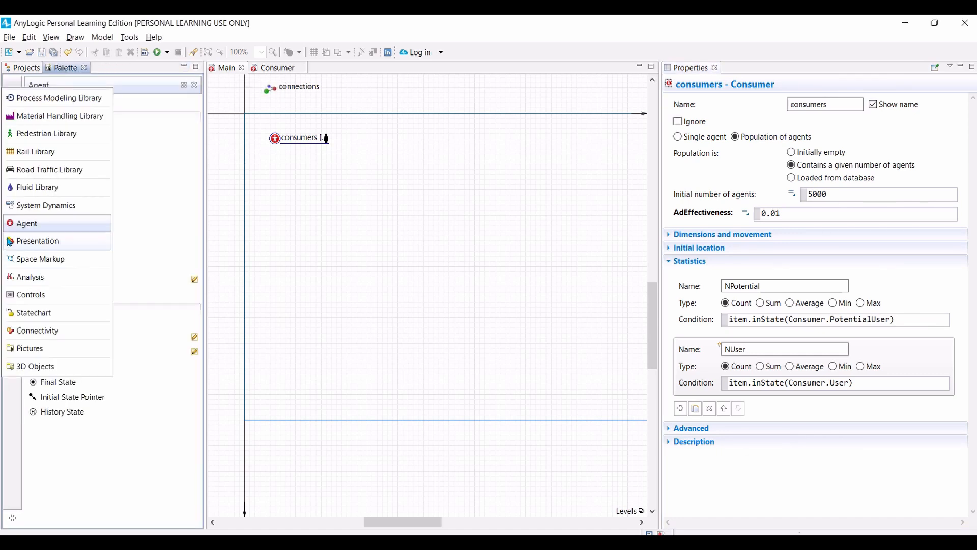
pyautogui.click(19, 281)
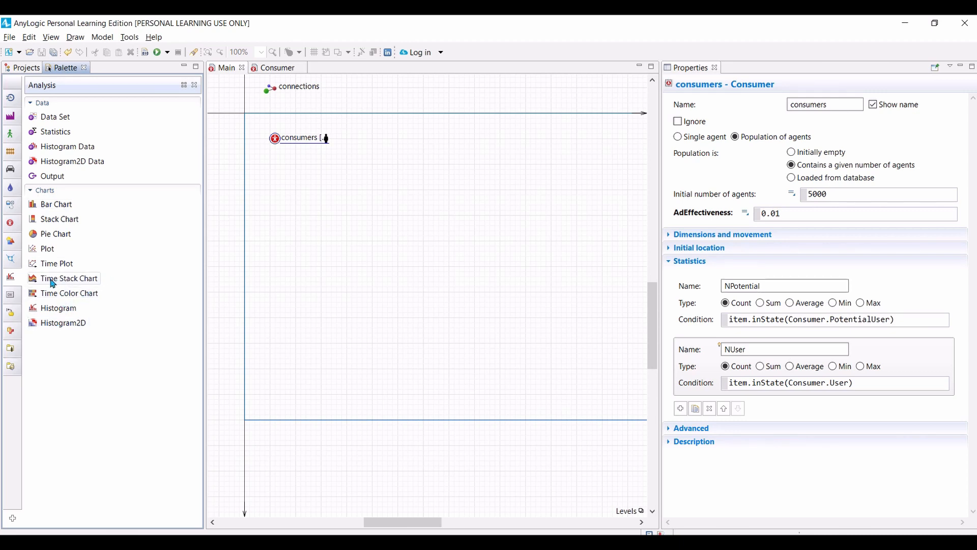
pyautogui.moveTo(52, 283); pyautogui.dragTo(265, 192)
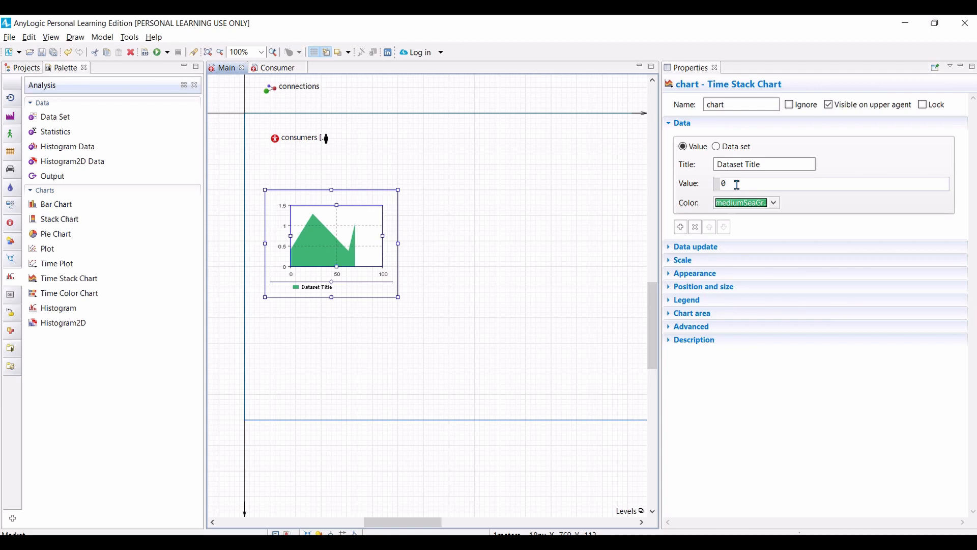
# Step: Title the chart's first data item Potential Users
pyautogui.hotkey('shift', 'Tab')
pyautogui.hotkey('shift', 'Tab')
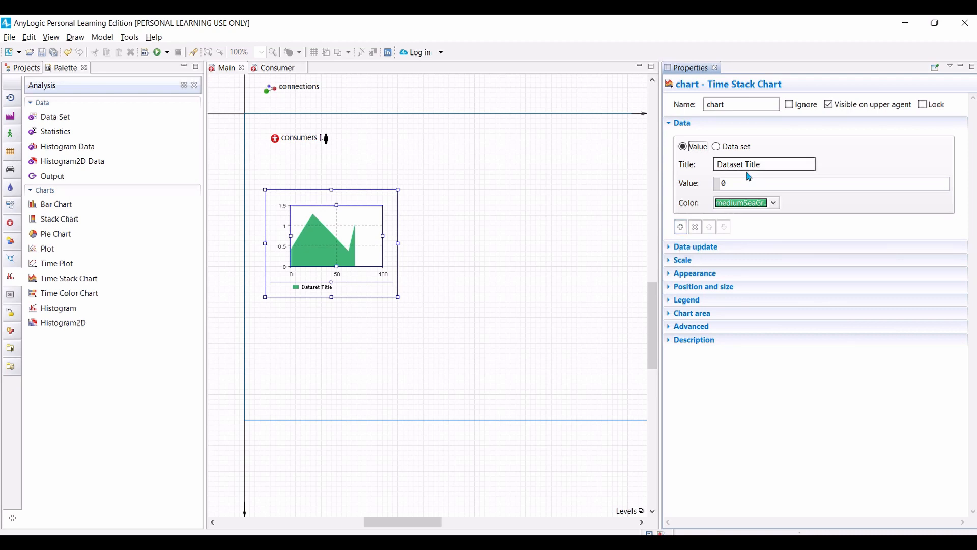
pyautogui.moveTo(765, 164); pyautogui.dragTo(710, 164)
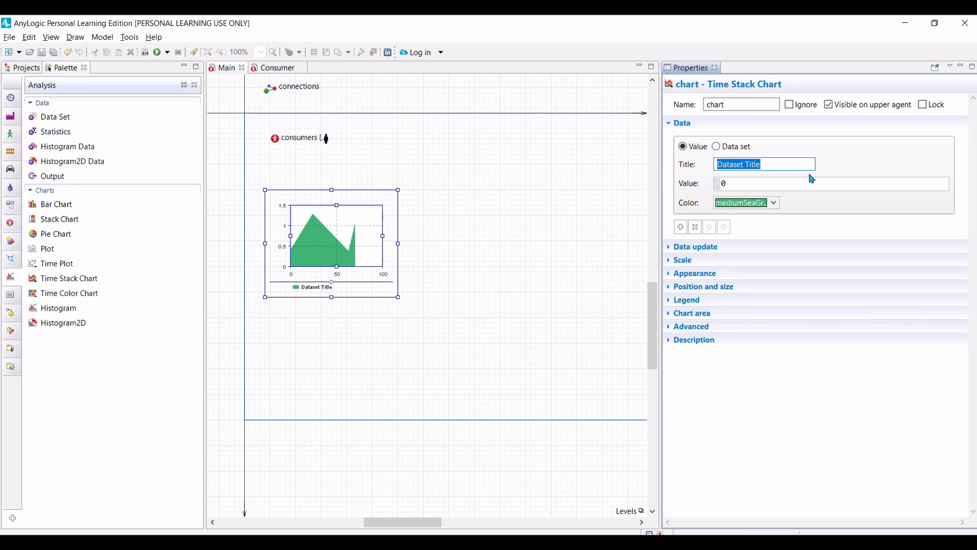
pyautogui.write('Potential Users')
# Step: Set the value of the Potential Users data item to consumers.NPotential() and its color to lavender
pyautogui.click(733, 182)
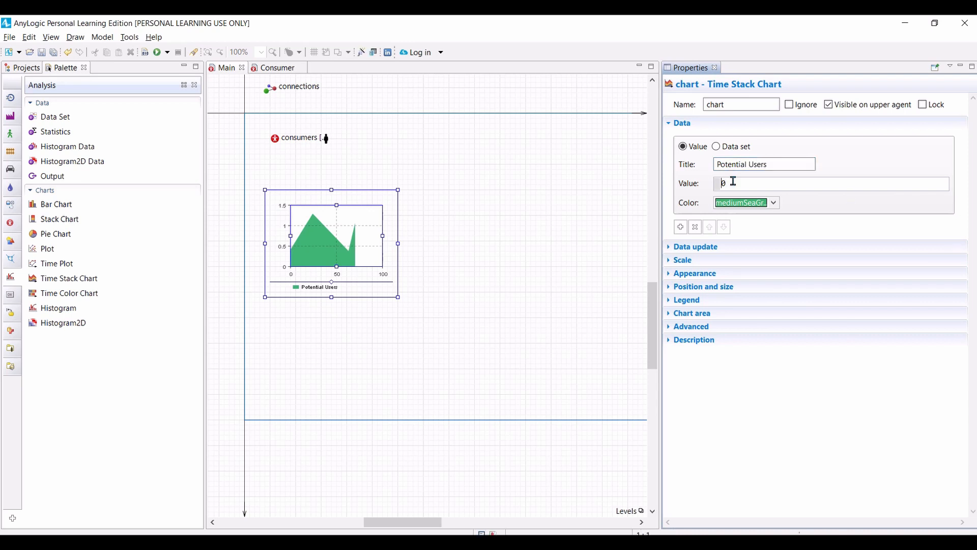
pyautogui.press('BackSpace')
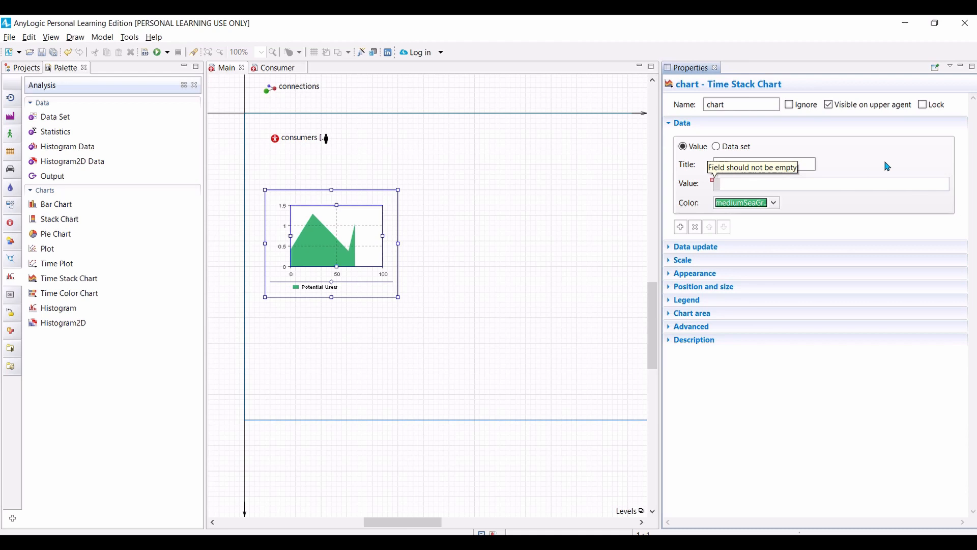
pyautogui.write('consumers')
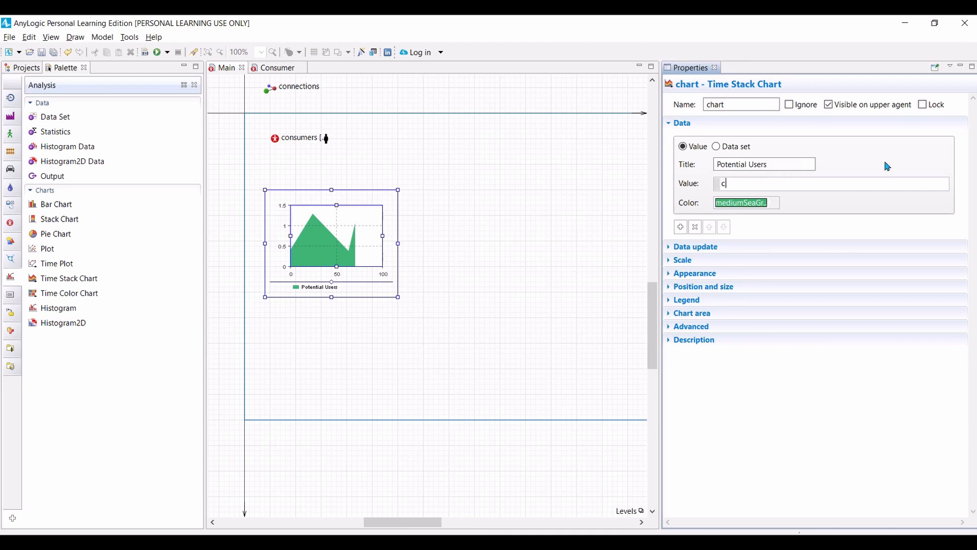
pyautogui.write('.N')
pyautogui.write('po')
pyautogui.write('tenrt')
pyautogui.press('BackSpace')
pyautogui.press('BackSpace')
pyautogui.press('BackSpace')
pyautogui.write('ntial')
pyautogui.write('(')
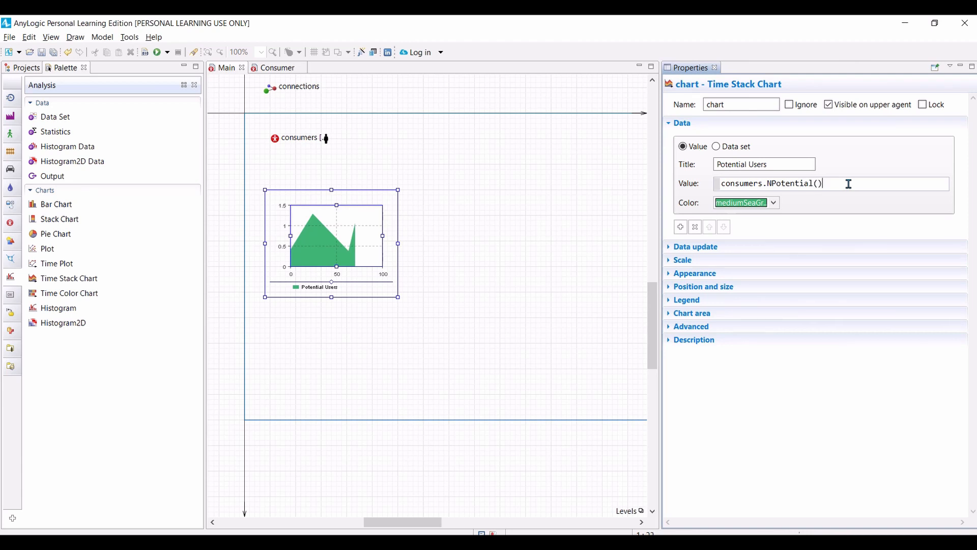
pyautogui.click(774, 203)
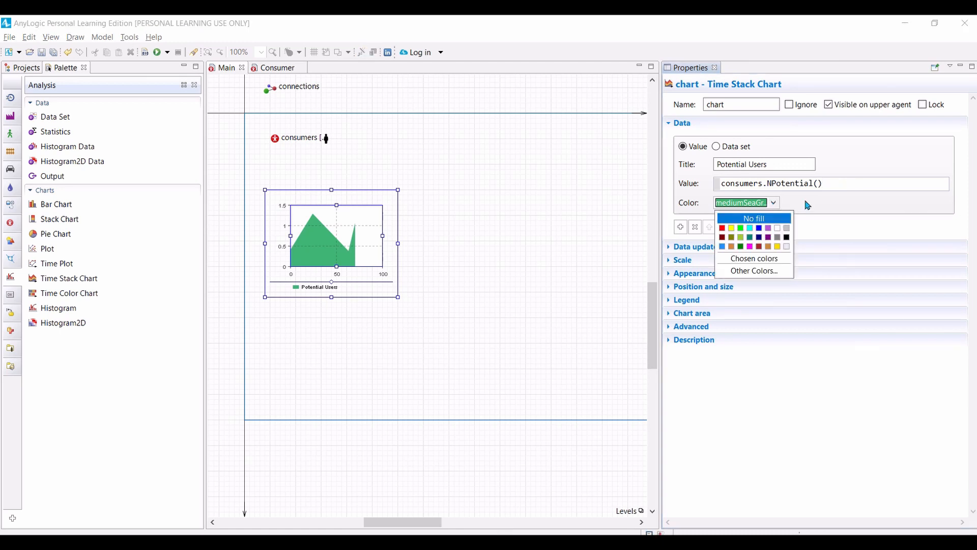
pyautogui.click(787, 247)
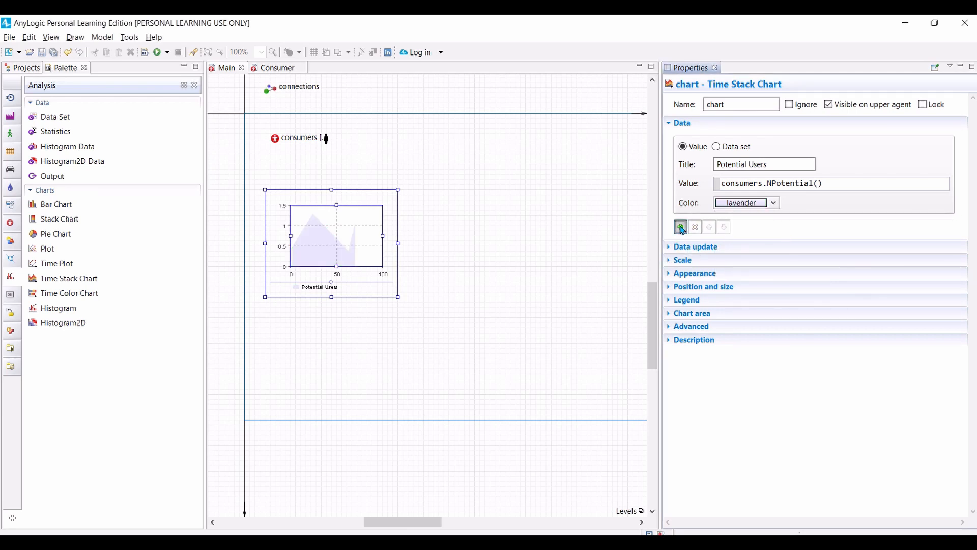
# Step: Add a second data item to the chart and title it Users
pyautogui.click(680, 227)
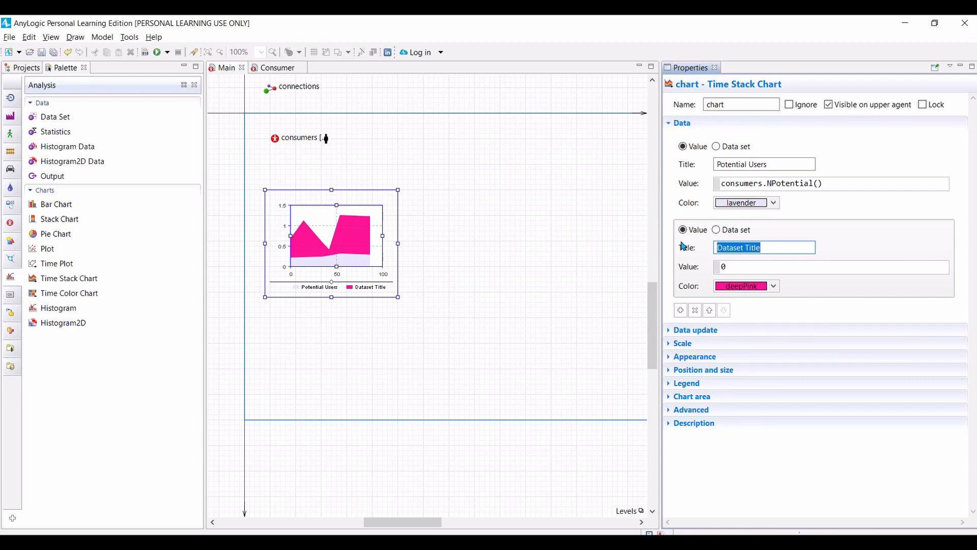
pyautogui.write('Users')
pyautogui.press('Tab')
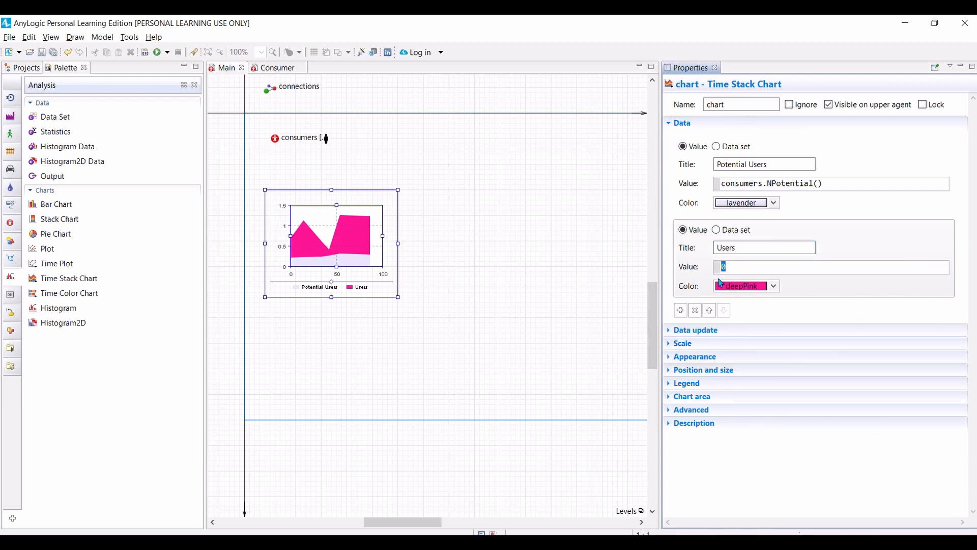
# Step: Set the value of the Users data item to consumers.NUser() and its color to yellowGreen
pyautogui.write('consumers.NUsert')
pyautogui.press('BackSpace')
pyautogui.write('()')
pyautogui.click(773, 288)
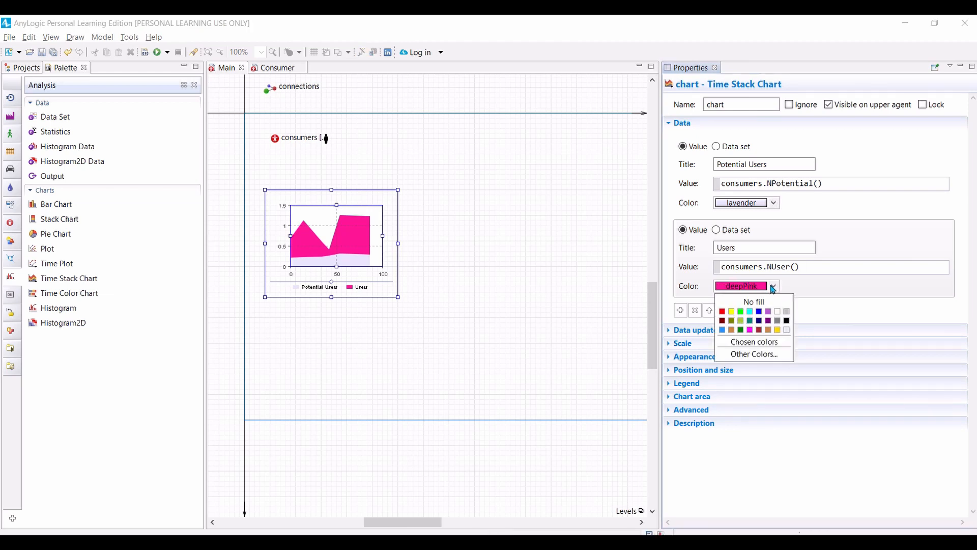
pyautogui.click(742, 321)
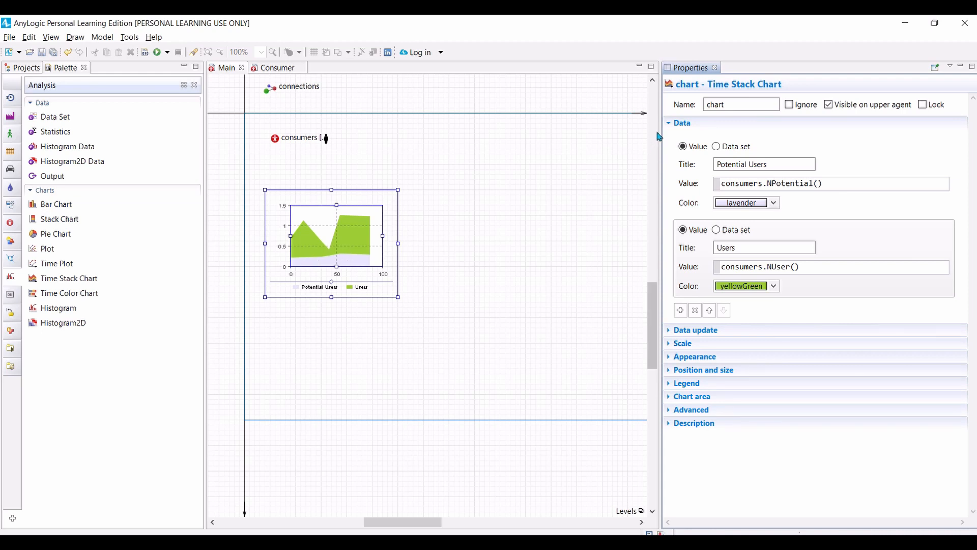
# Step: Set the chart's time window to 1 year in its scale settings
pyautogui.click(669, 346)
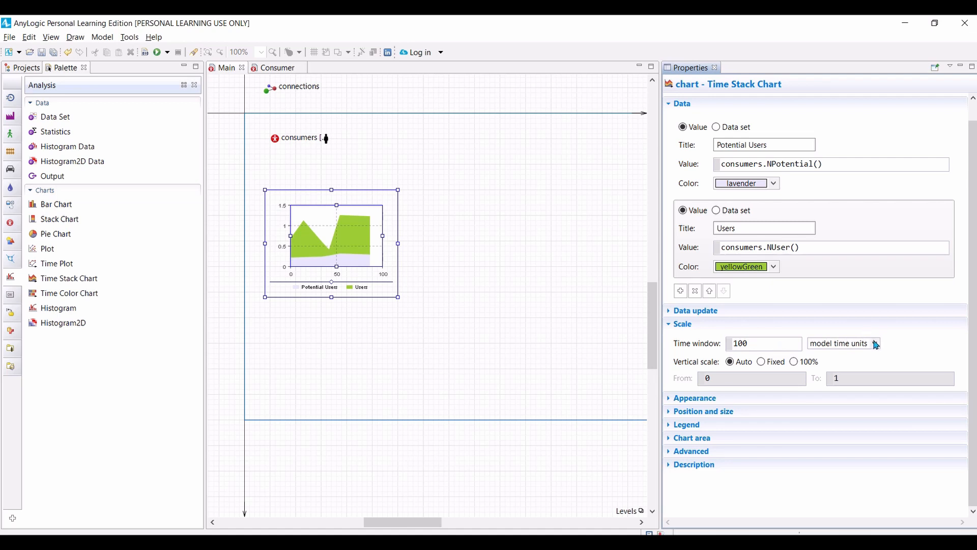
pyautogui.click(768, 343)
pyautogui.press('BackSpace')
pyautogui.press('BackSpace')
pyautogui.click(876, 345)
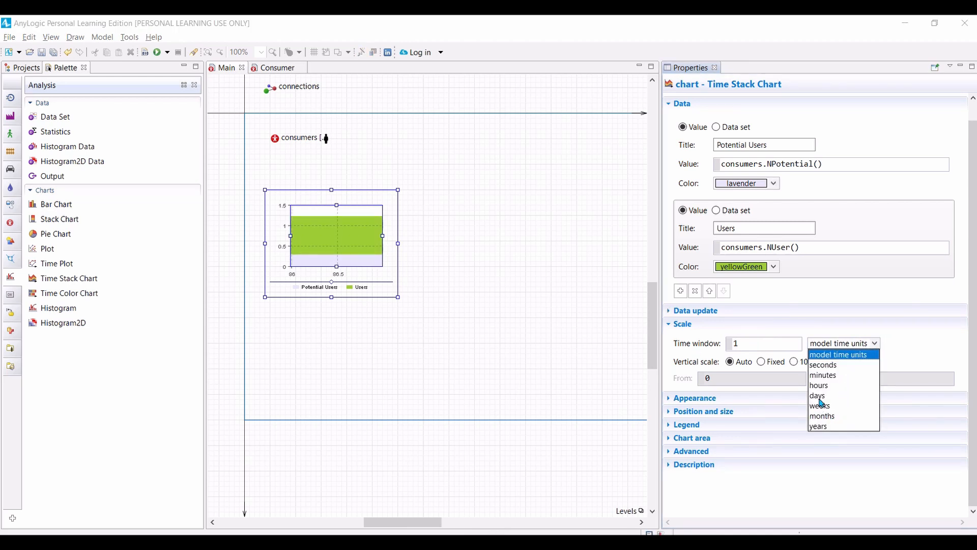
pyautogui.click(819, 426)
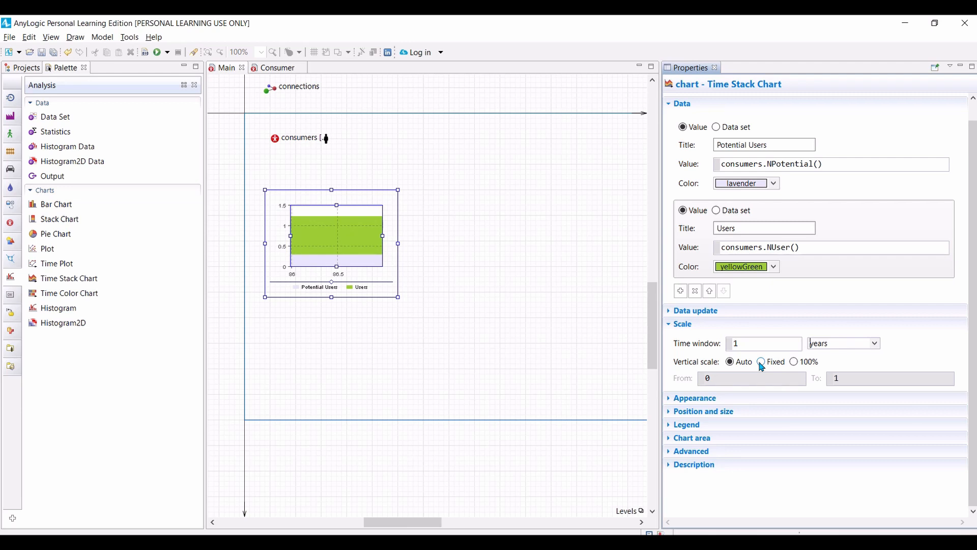
# Step: Make the chart's vertical scale fixed with an upper limit of 5000
pyautogui.click(761, 362)
pyautogui.click(850, 379)
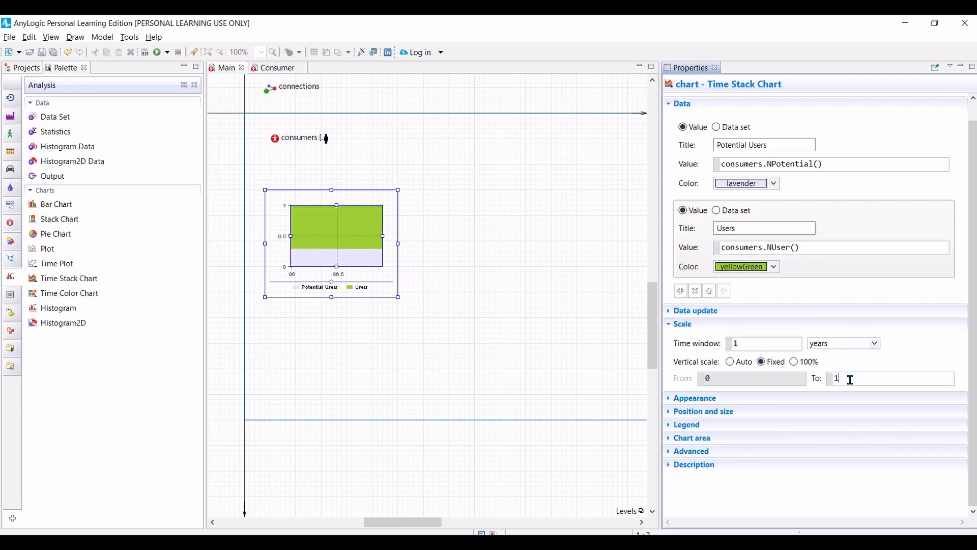
pyautogui.press('BackSpace')
pyautogui.write('5000')
# Step: Set the chart's data update to display up to 365 latest samples
pyautogui.click(669, 316)
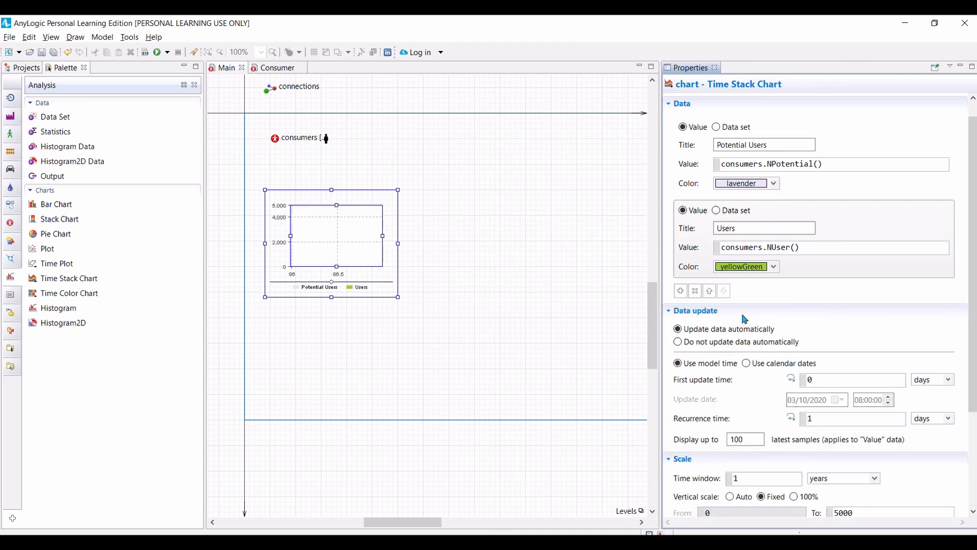
pyautogui.scroll(-3, 744, 319)
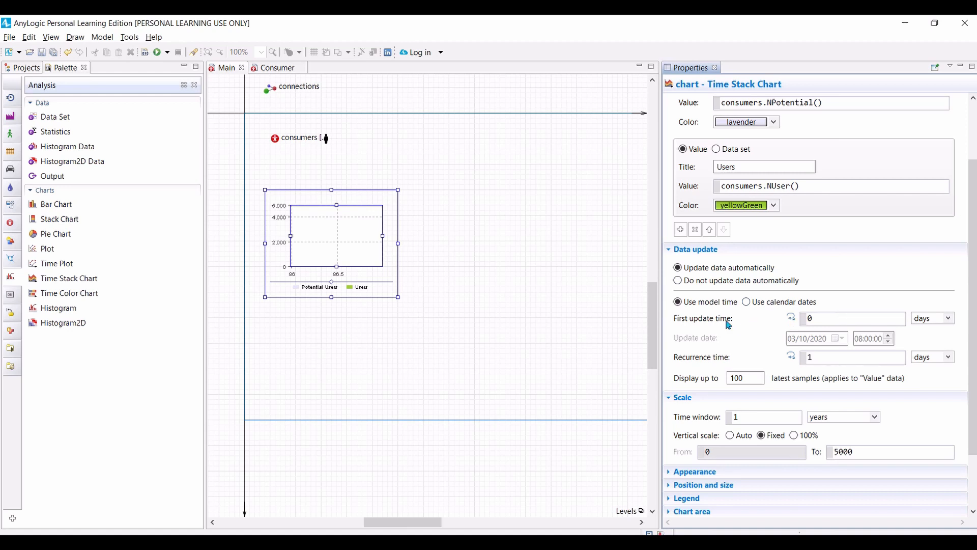
pyautogui.doubleClick(752, 377)
pyautogui.write('365')
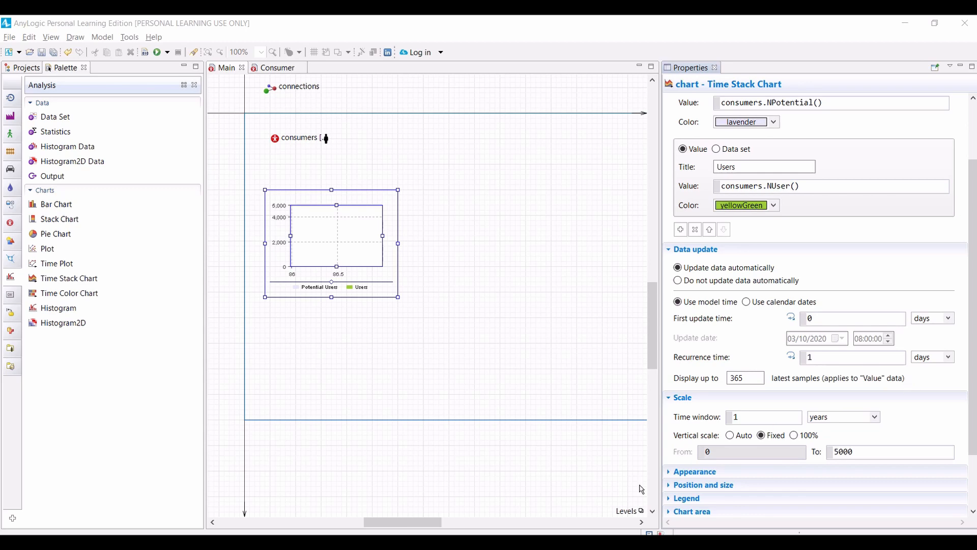
# Step: Change the chart's time axis format to dd.MM.yyyy in its appearance settings
pyautogui.click(667, 478)
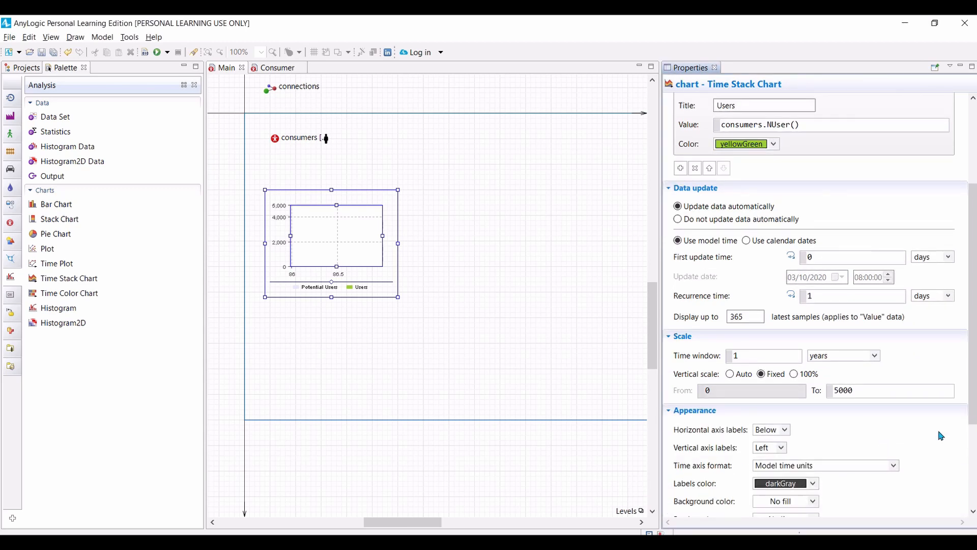
pyautogui.scroll(-2, 940, 436)
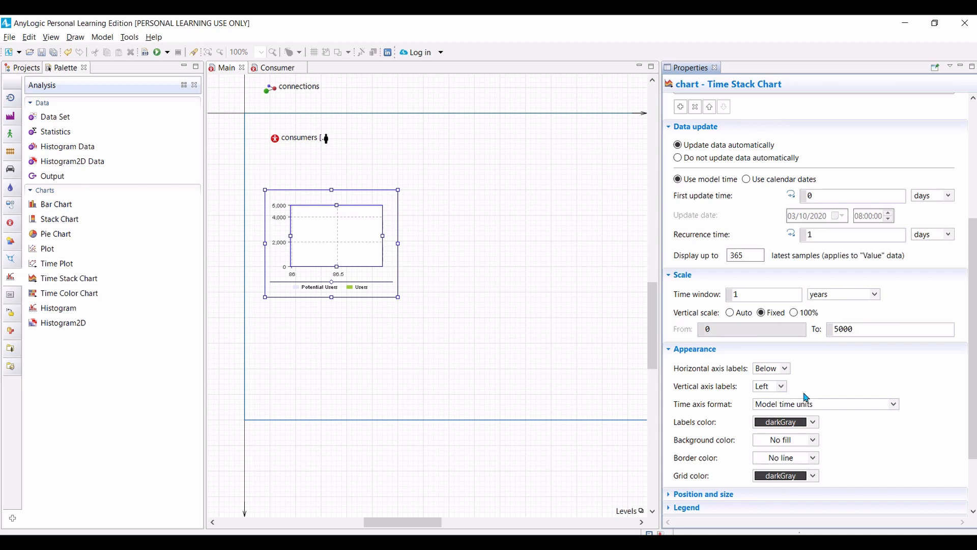
pyautogui.scroll(-1, 866, 427)
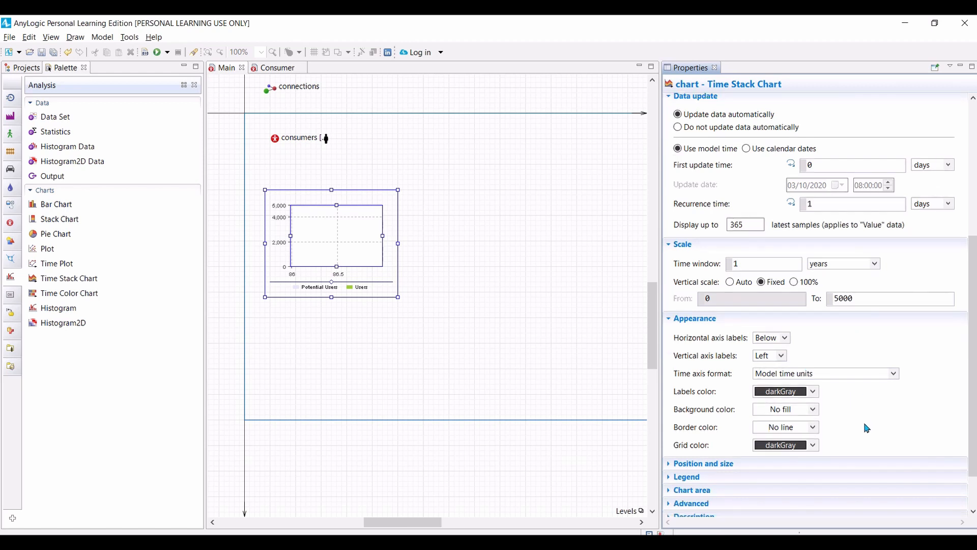
pyautogui.click(894, 375)
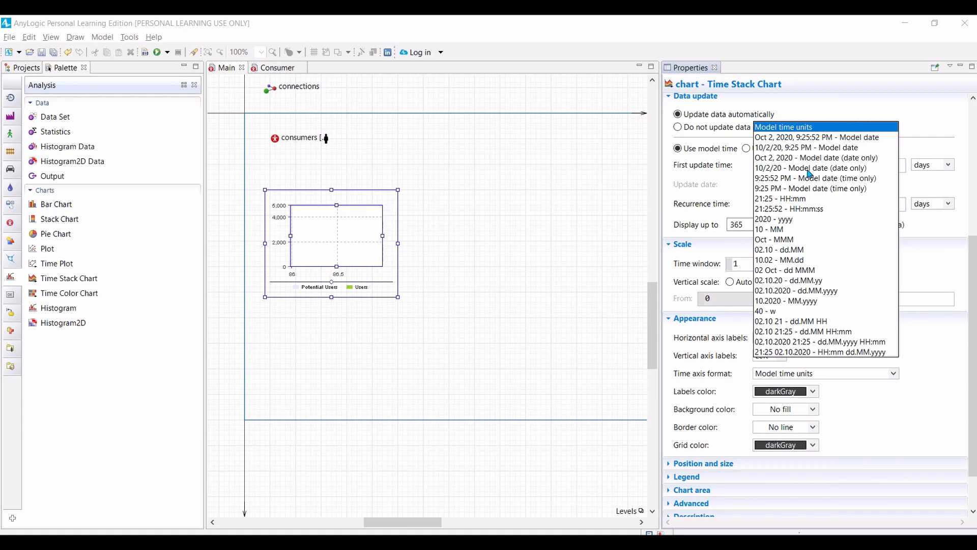
pyautogui.click(773, 291)
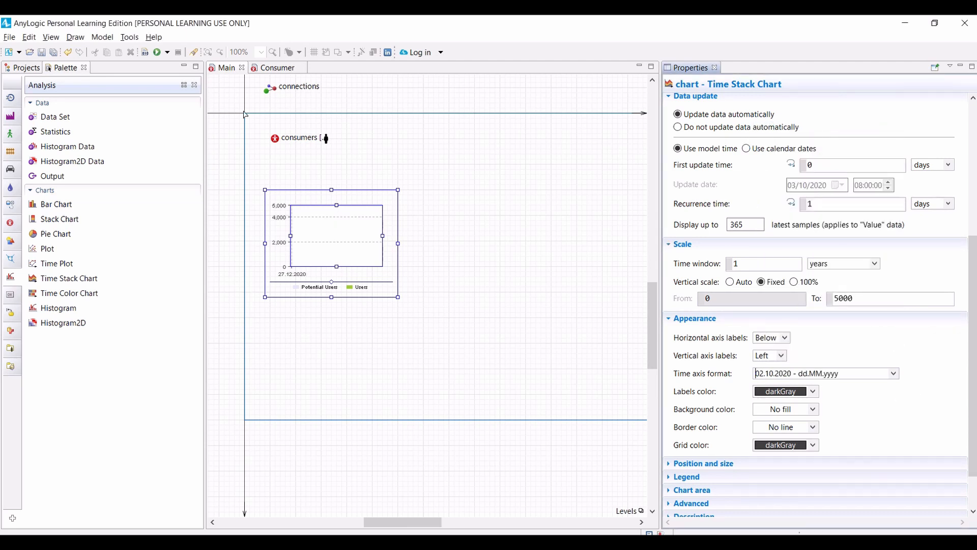
# Step: Build the Market model, run its simulation to check the chart and agent animation, and stop the run
pyautogui.click(145, 53)
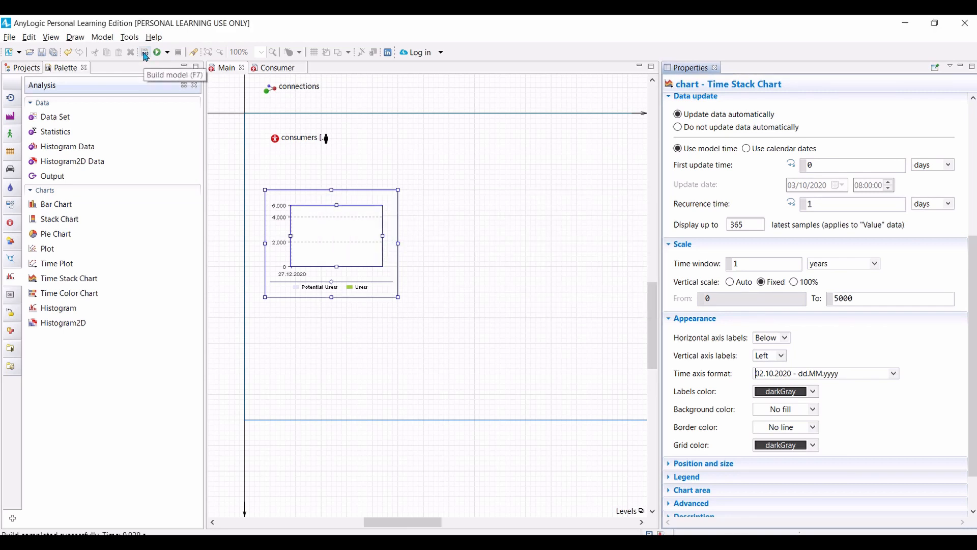
pyautogui.click(158, 53)
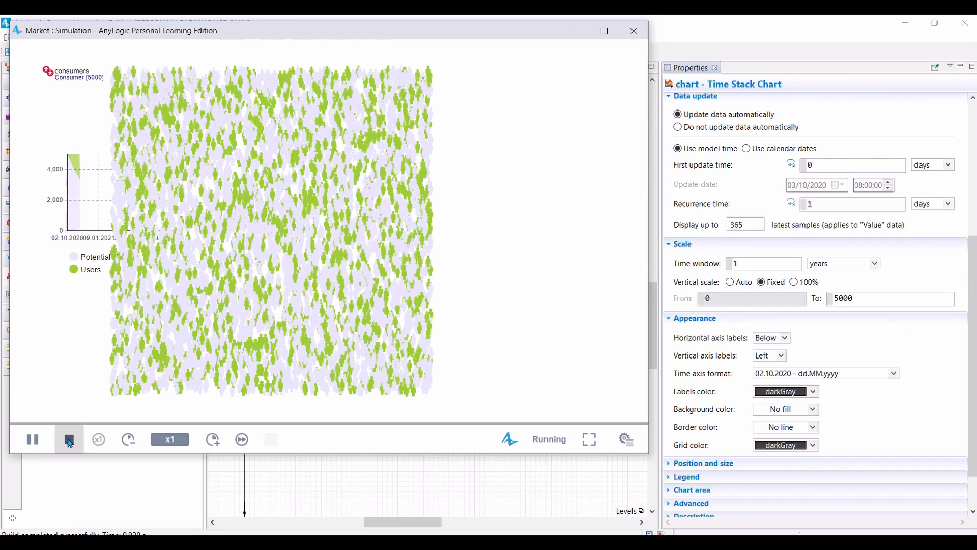
pyautogui.click(69, 440)
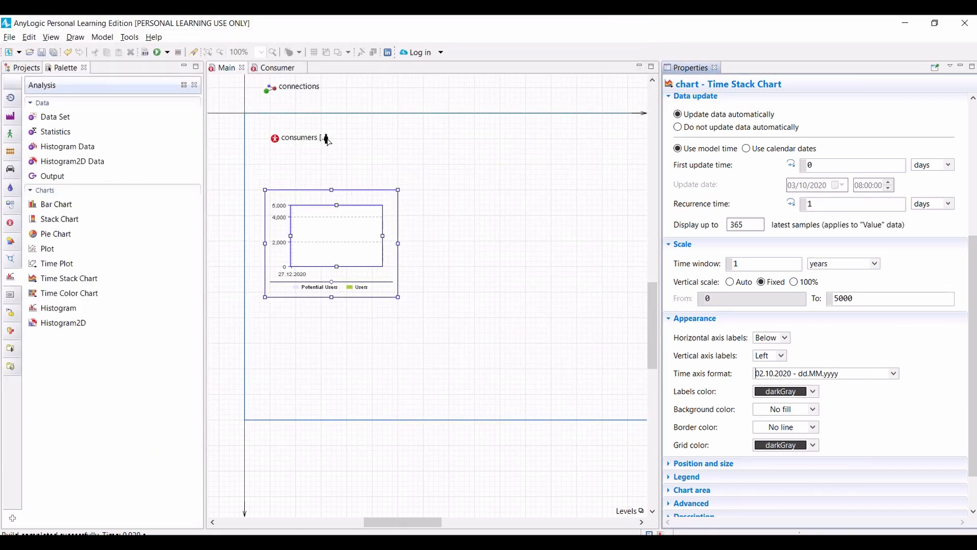
# Step: Move the consumers' agent presentation away from the chart to X 400, Y 60 and widen the chart
pyautogui.moveTo(327, 140); pyautogui.dragTo(452, 148)
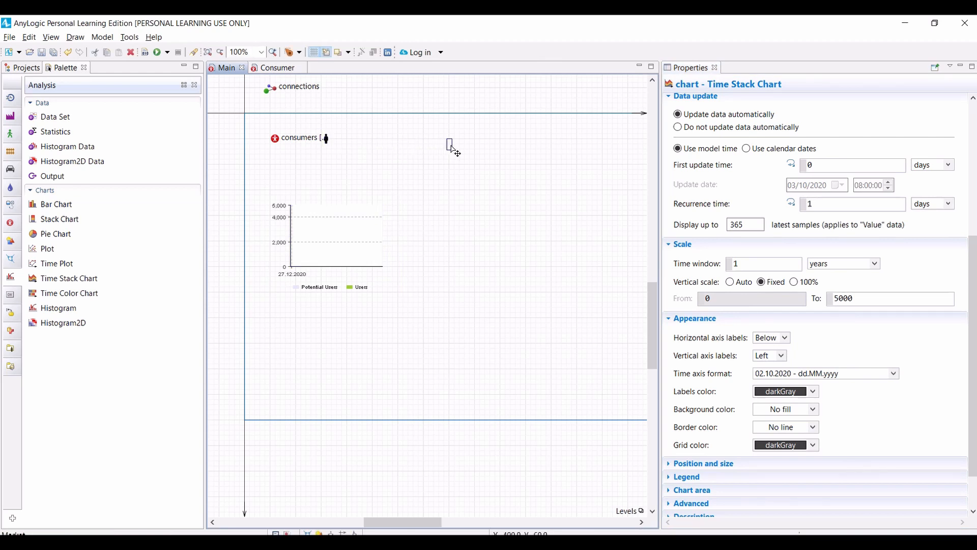
pyautogui.click(337, 256)
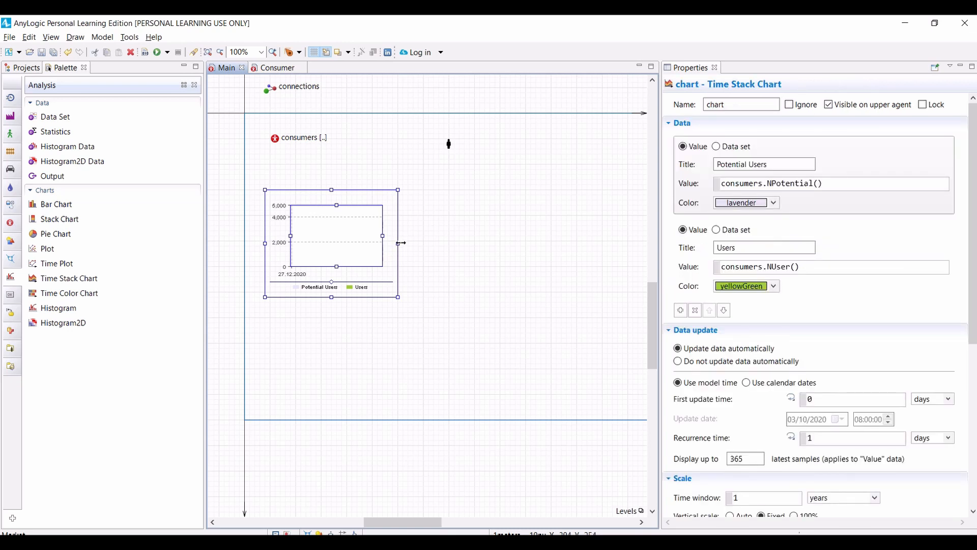
pyautogui.moveTo(400, 246); pyautogui.dragTo(438, 245)
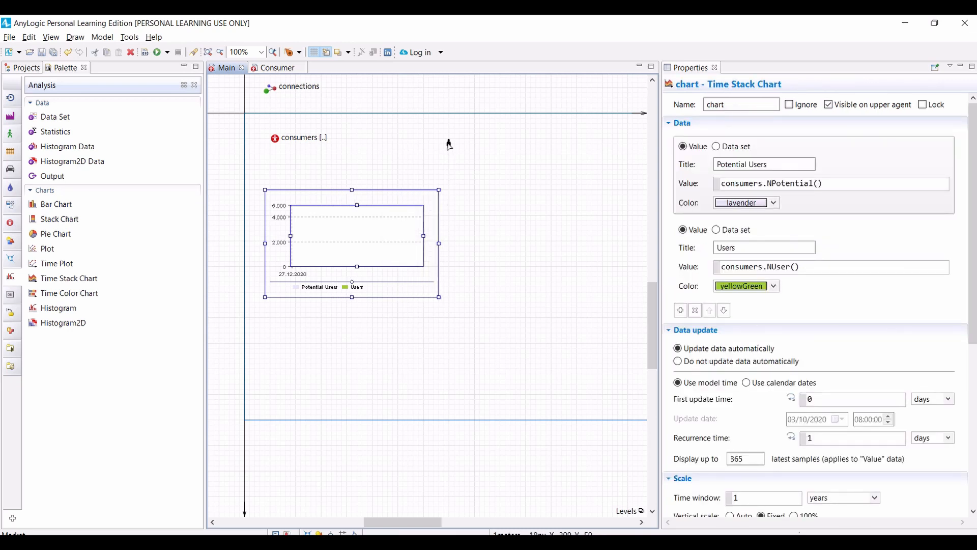
# Step: Move the consumers' agent presentation to X 460, Y 100 and shift the chart up to just below the consumers population
pyautogui.moveTo(448, 144); pyautogui.dragTo(479, 165)
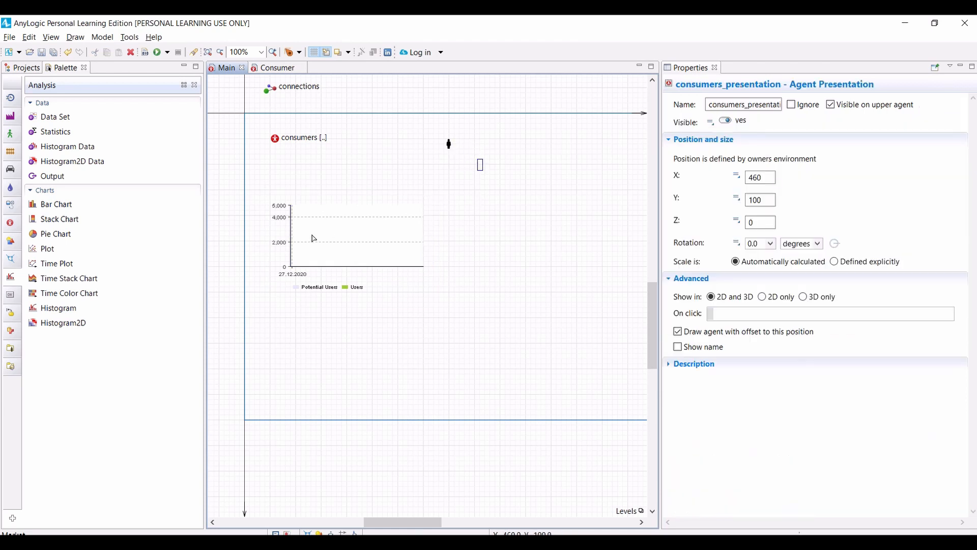
pyautogui.moveTo(312, 234); pyautogui.dragTo(311, 207)
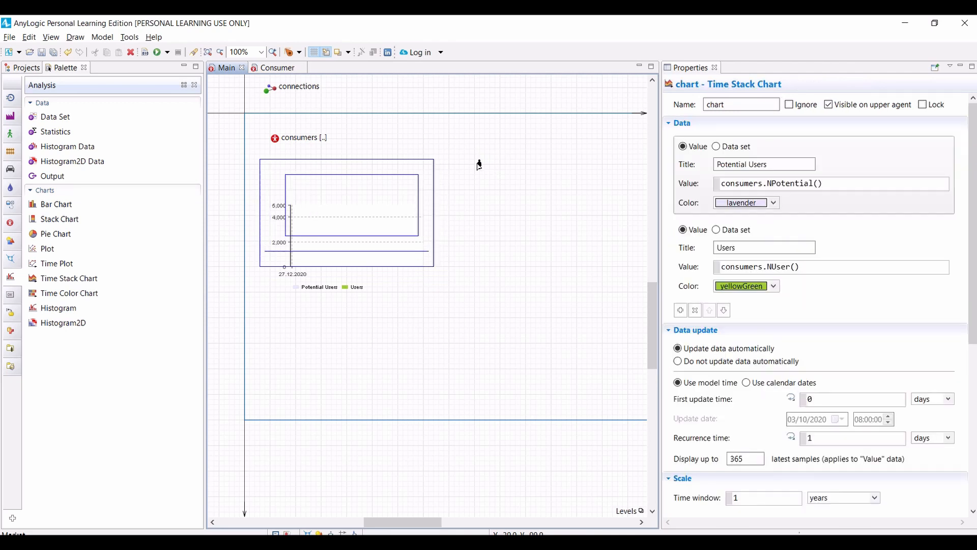
# Step: Move the consumers' agent presentation to X 420, Y 100, and build and run the Market model
pyautogui.moveTo(478, 164); pyautogui.dragTo(462, 180)
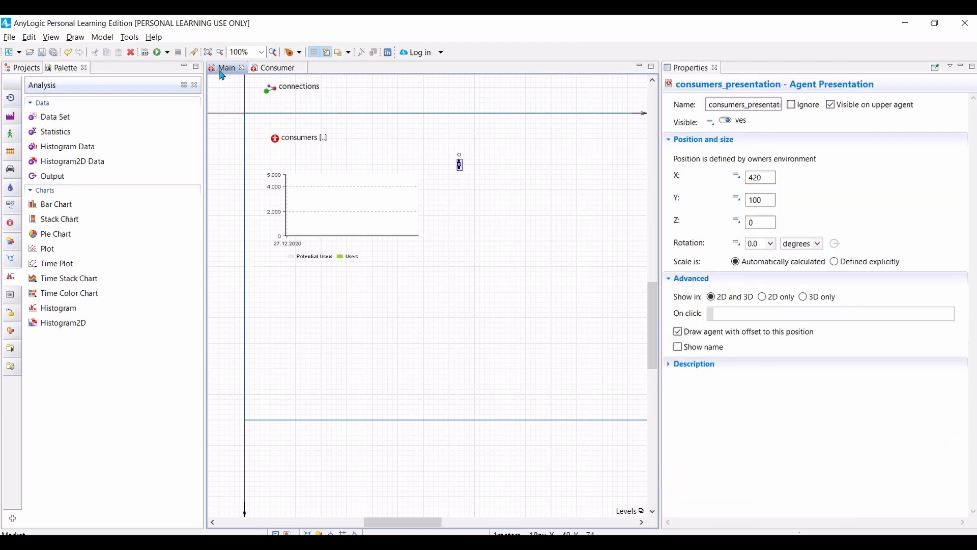
pyautogui.click(144, 52)
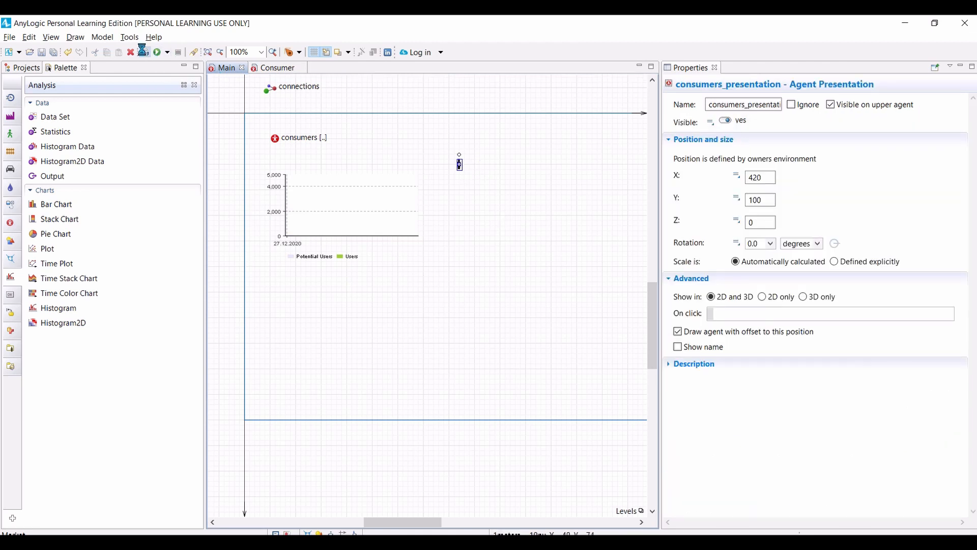
pyautogui.click(157, 52)
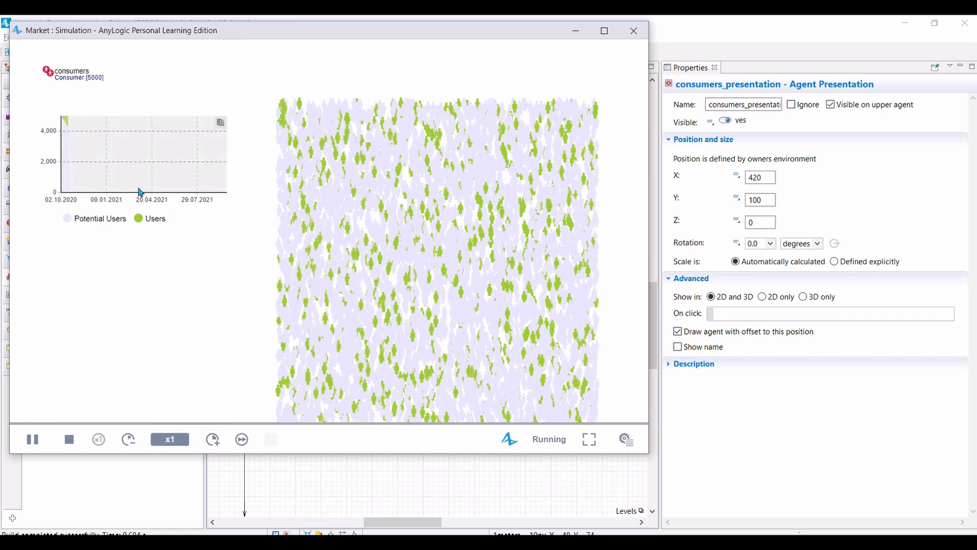
# Step: Speed the running simulation up to x25 to check the chart and agent layout, and stop and close it
pyautogui.click(209, 438)
pyautogui.click(213, 439)
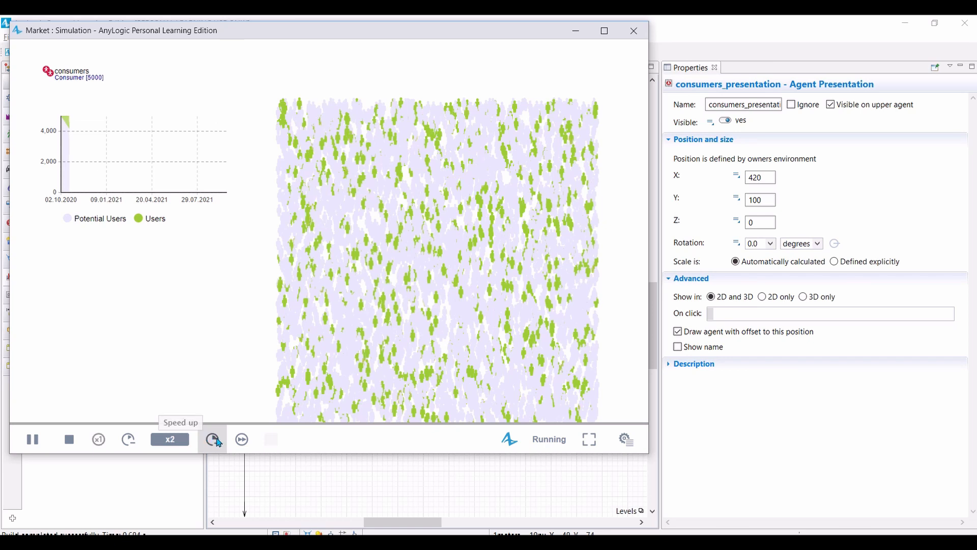
pyautogui.click(215, 440)
pyautogui.click(217, 440)
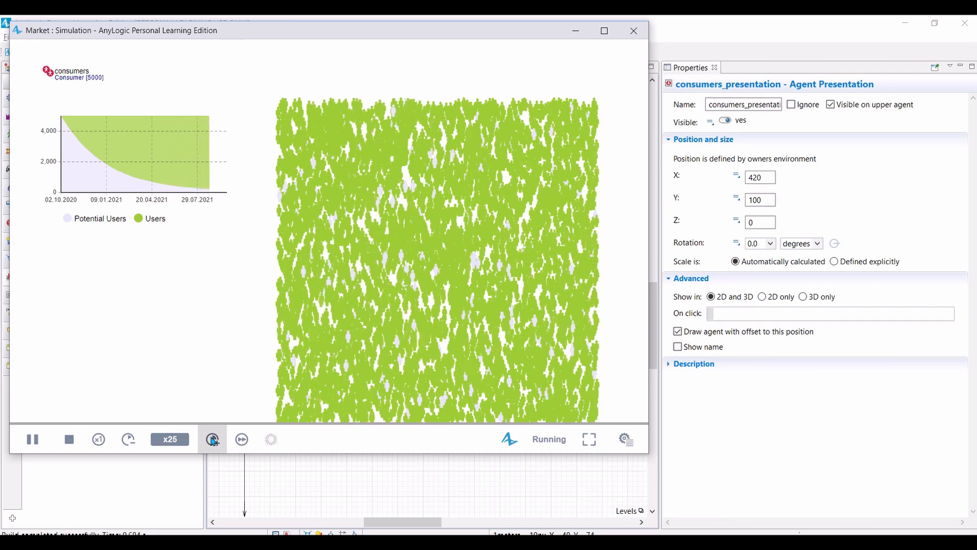
pyautogui.click(71, 433)
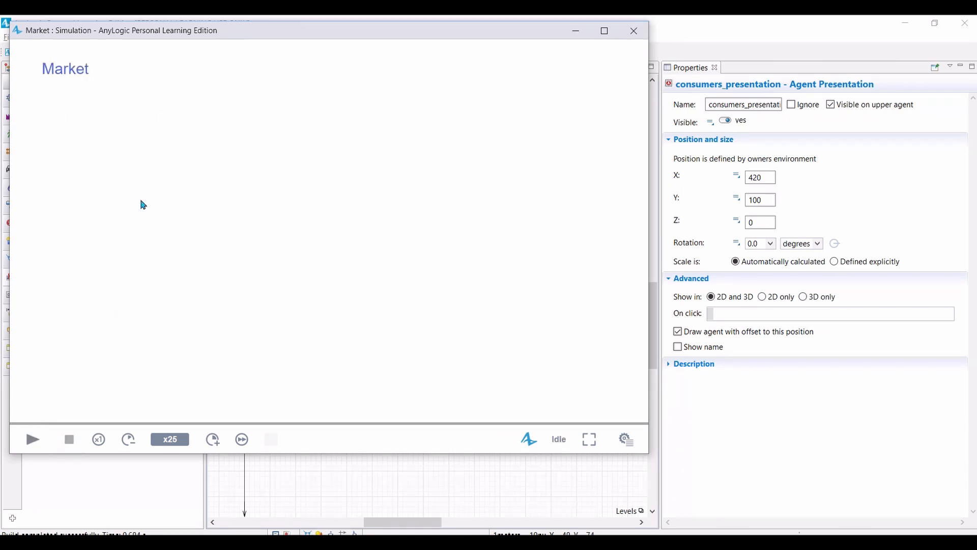
pyautogui.click(633, 31)
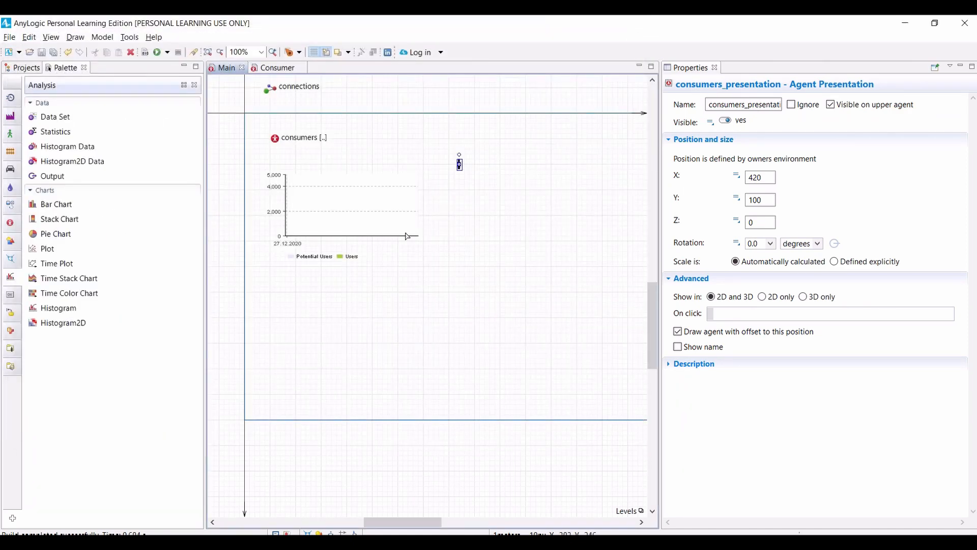
# Step: Reorder the time stack chart's data items so that Potential Users comes below Users
pyautogui.click(353, 230)
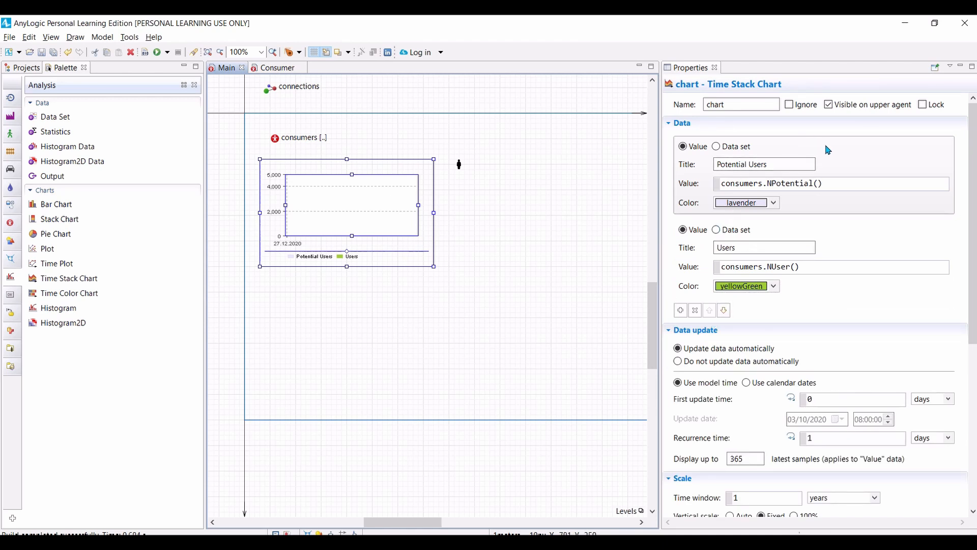
pyautogui.click(863, 145)
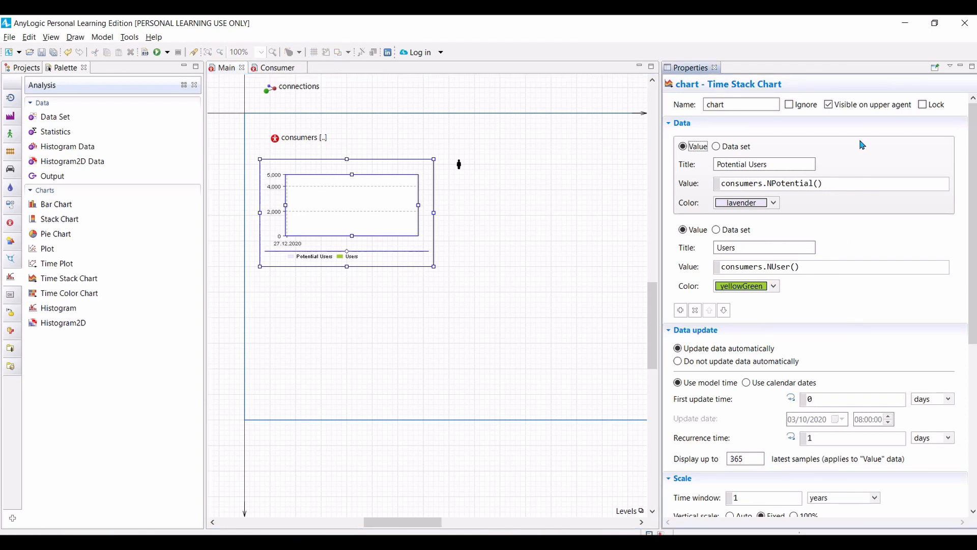
pyautogui.click(724, 311)
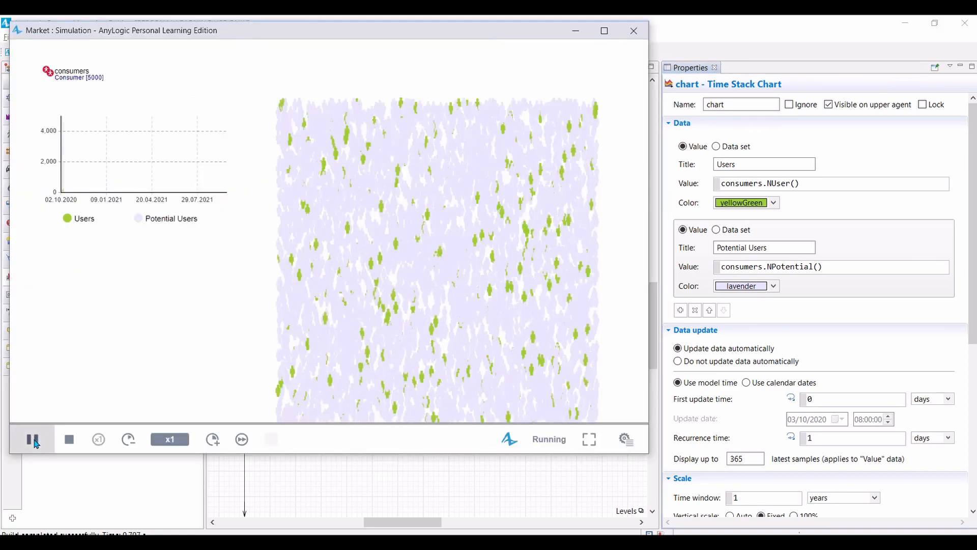
# Step: Run the simulation at a faster speed to check the reordered stack chart, and close the run
pyautogui.click(212, 439)
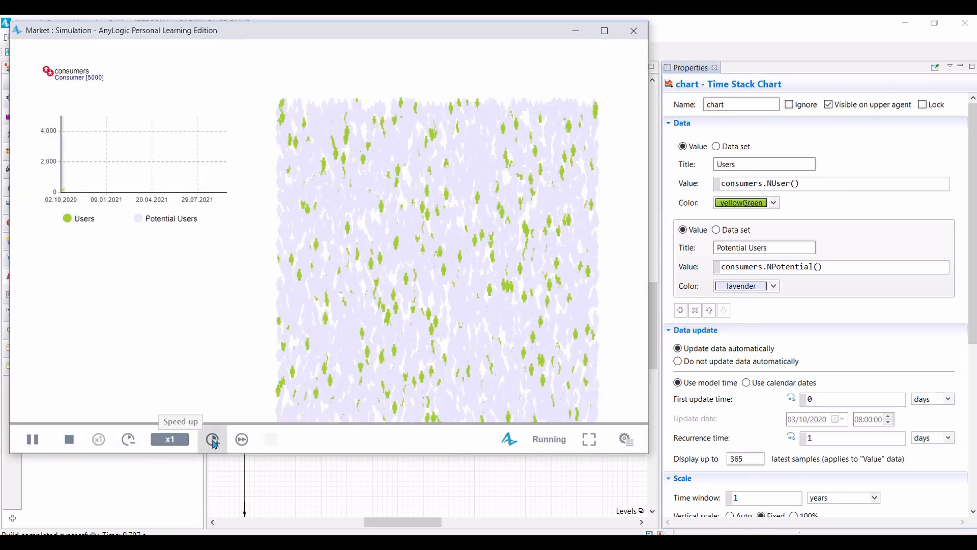
pyautogui.click(213, 440)
pyautogui.click(213, 439)
pyautogui.click(212, 440)
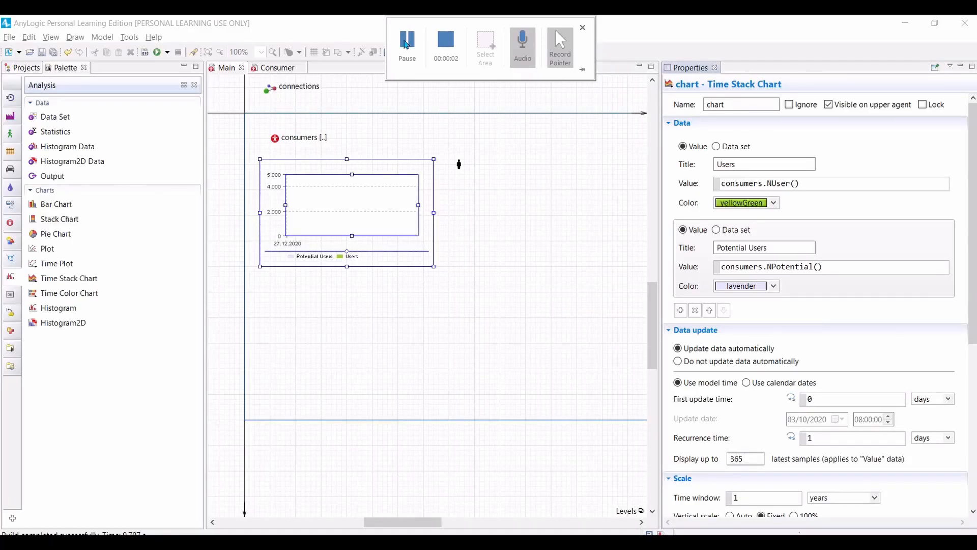
pyautogui.click(407, 45)
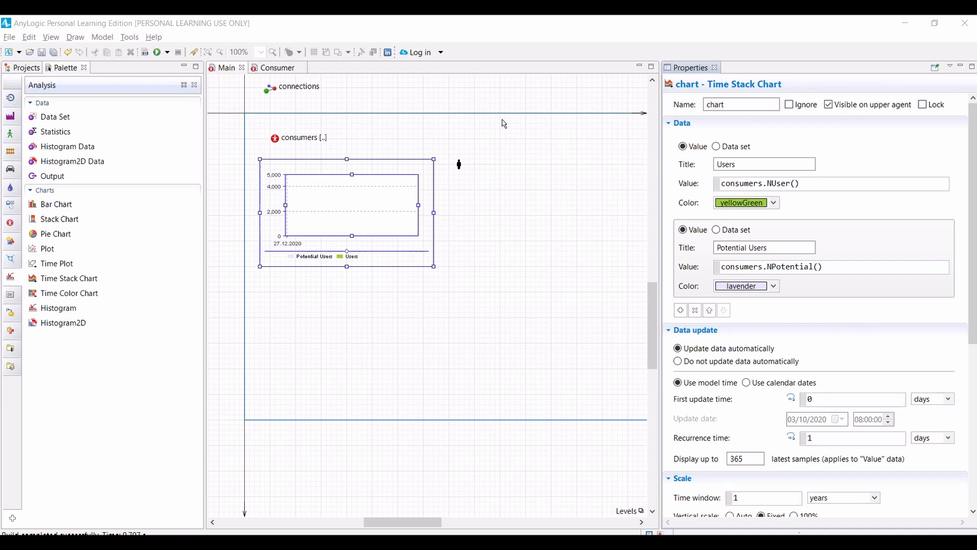
# Step: Add a parameter named ContactRate with default value 1 below AdEffectiveness in the Consumer agent type
pyautogui.click(278, 70)
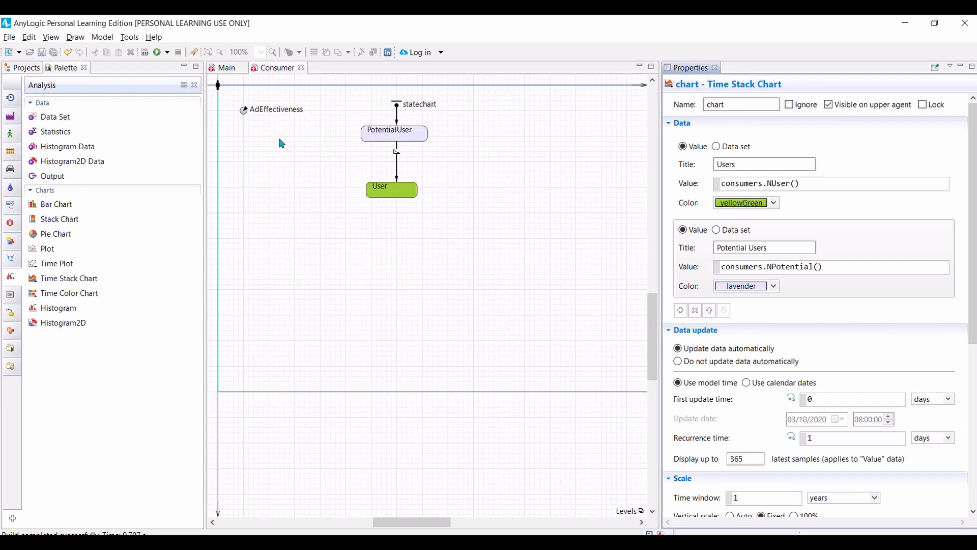
pyautogui.click(253, 120)
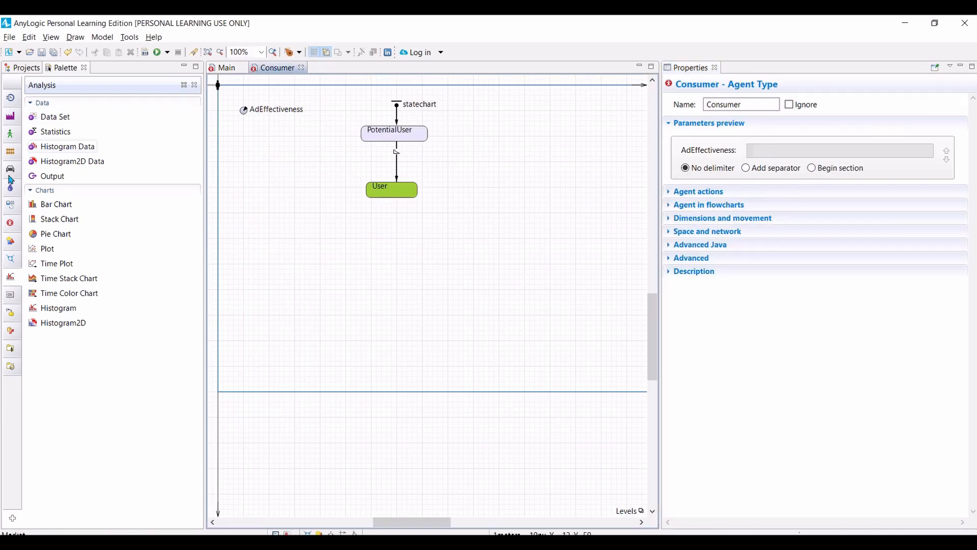
pyautogui.click(11, 225)
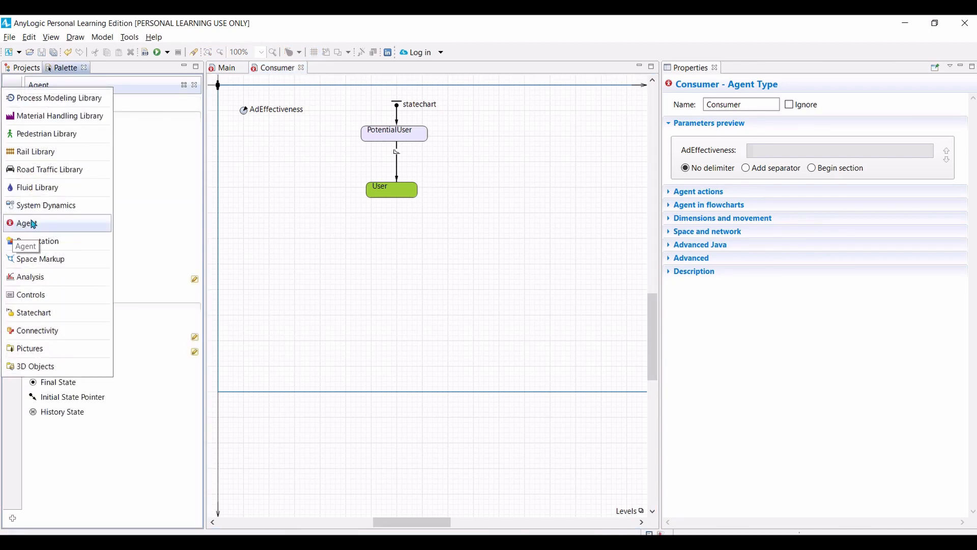
pyautogui.moveTo(51, 132); pyautogui.dragTo(245, 145)
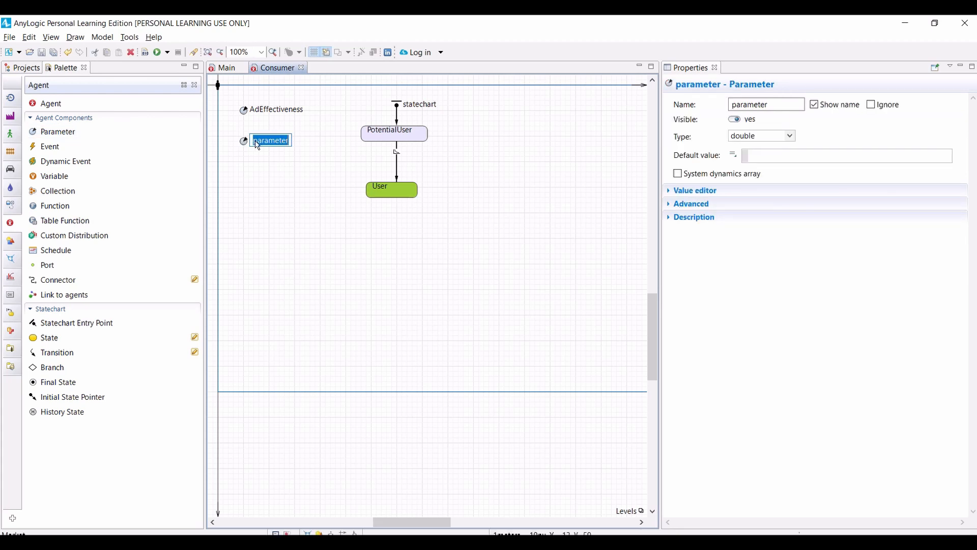
pyautogui.write('ContactRate')
pyautogui.click(777, 156)
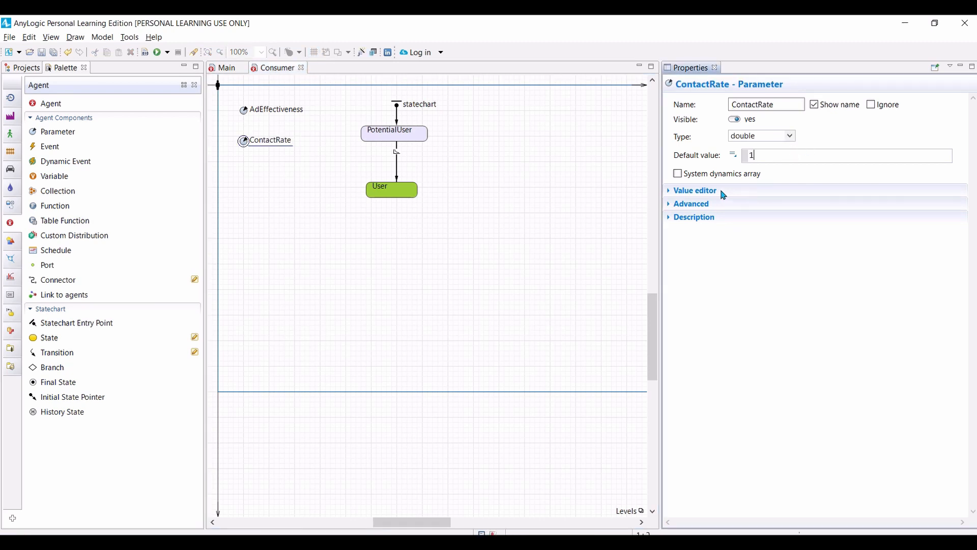
pyautogui.click(498, 178)
# Step: Add a parameter named AdoptionFraction below ContactRate, with type double and default value 0.01
pyautogui.click(41, 133)
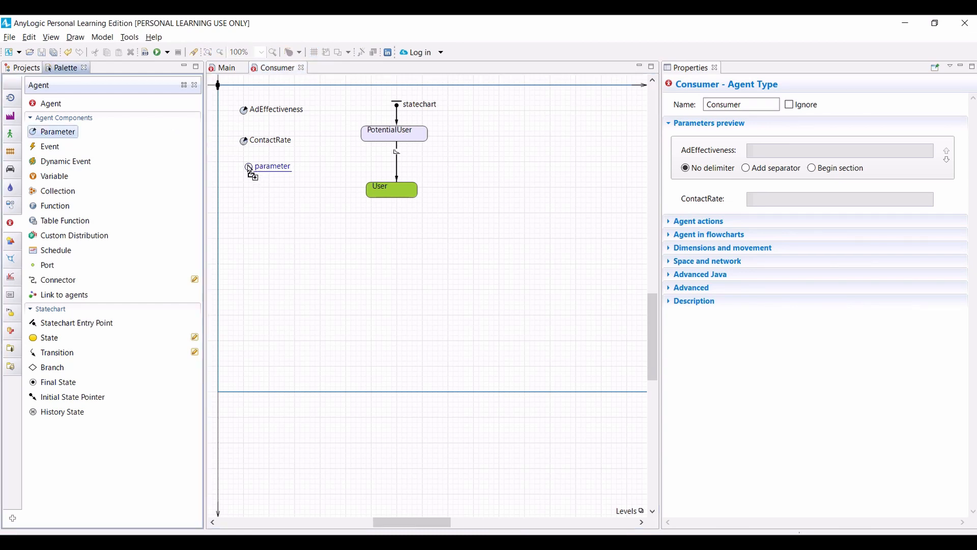
pyautogui.click(245, 171)
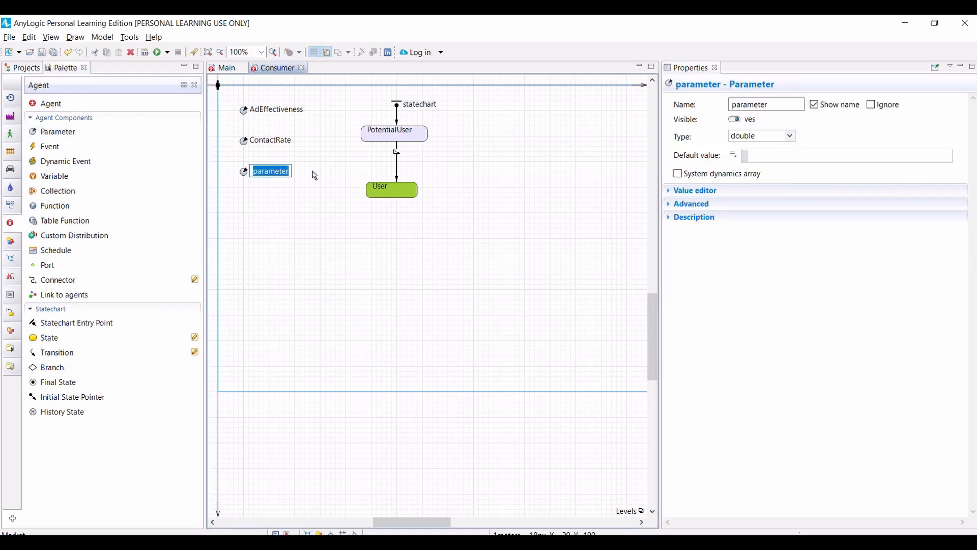
pyautogui.write('AdoptionFraction')
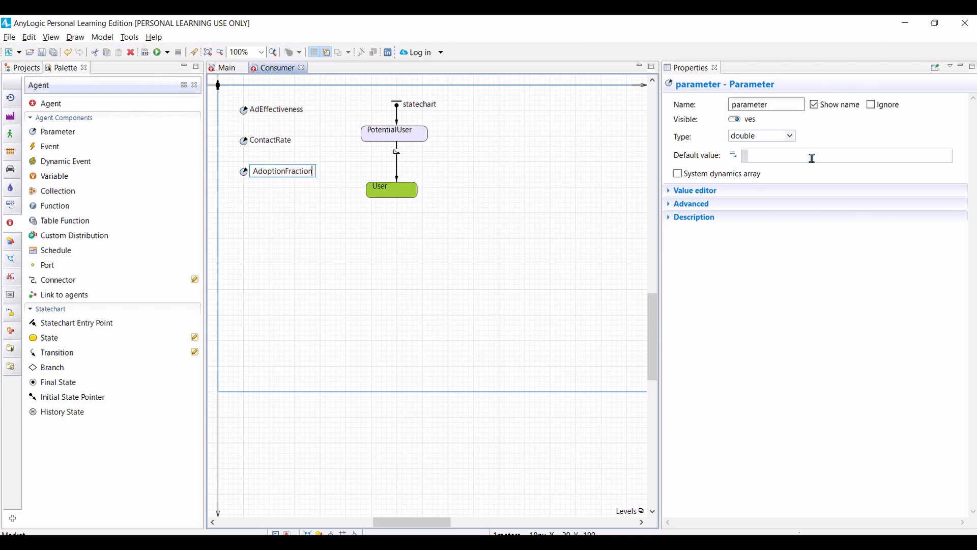
pyautogui.click(812, 158)
pyautogui.write('0')
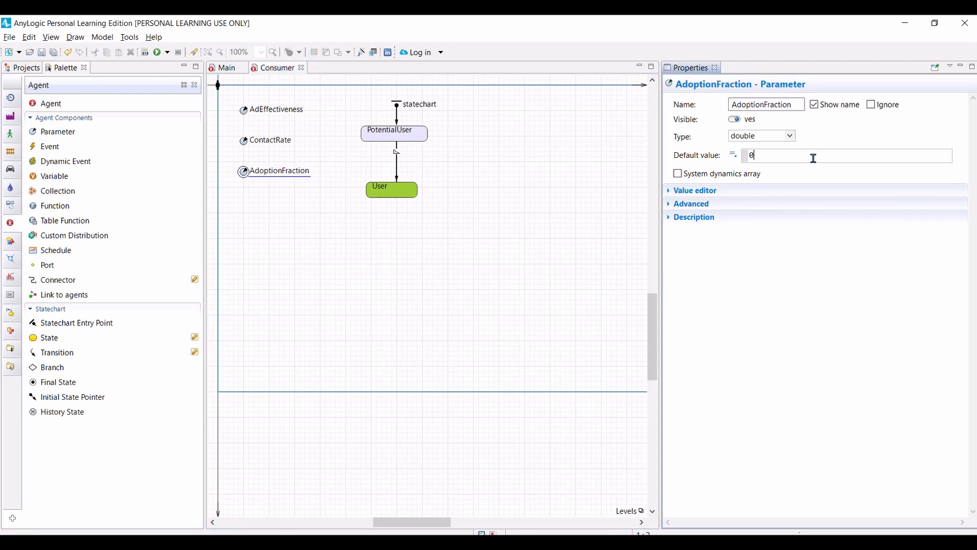
pyautogui.write('.01')
pyautogui.click(790, 137)
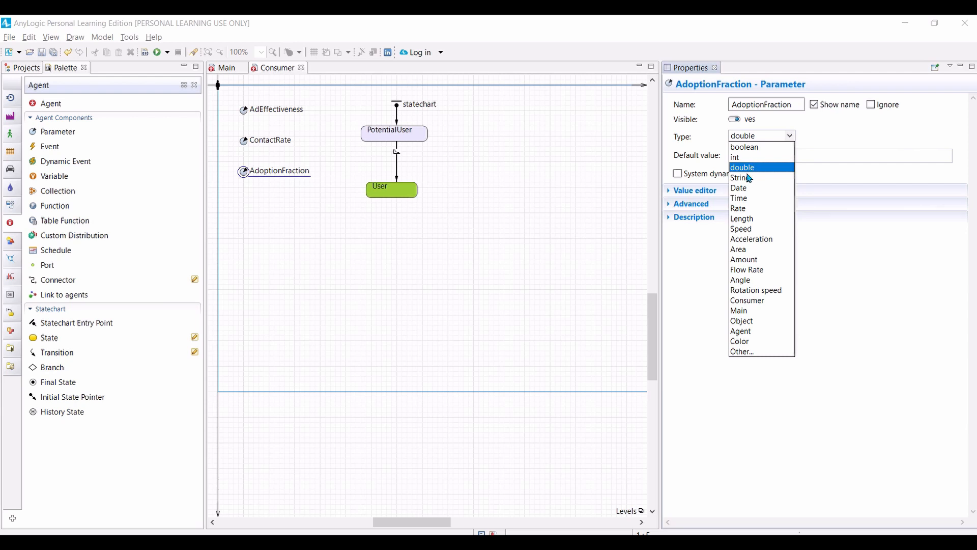
pyautogui.click(852, 138)
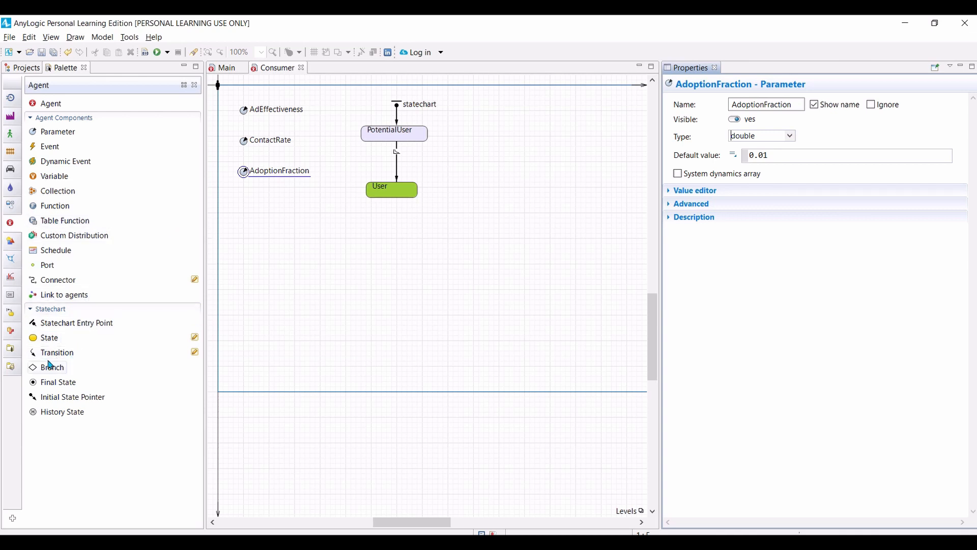
# Step: Add an internal transition inside the User state, running from its upper edge to its lower edge
pyautogui.moveTo(52, 353); pyautogui.dragTo(406, 206)
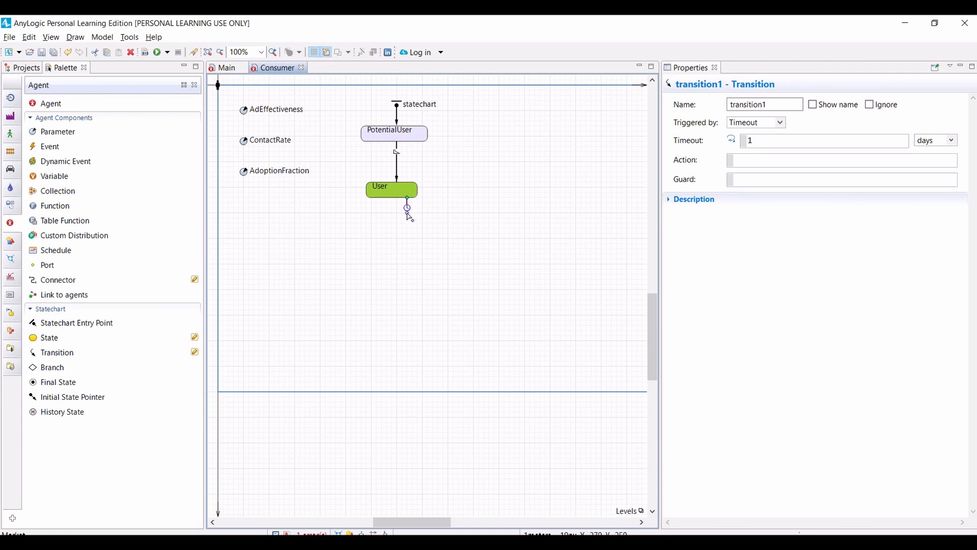
pyautogui.moveTo(407, 212); pyautogui.dragTo(416, 189)
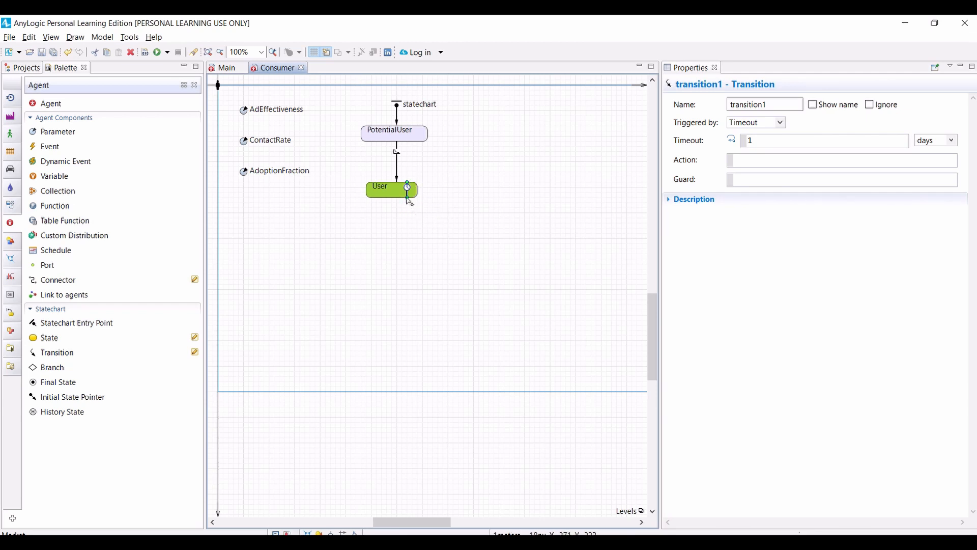
pyautogui.moveTo(408, 197)
pyautogui.mouseDown()
pyautogui.moveTo(398, 196)
pyautogui.moveTo(413, 183)
pyautogui.mouseUp()
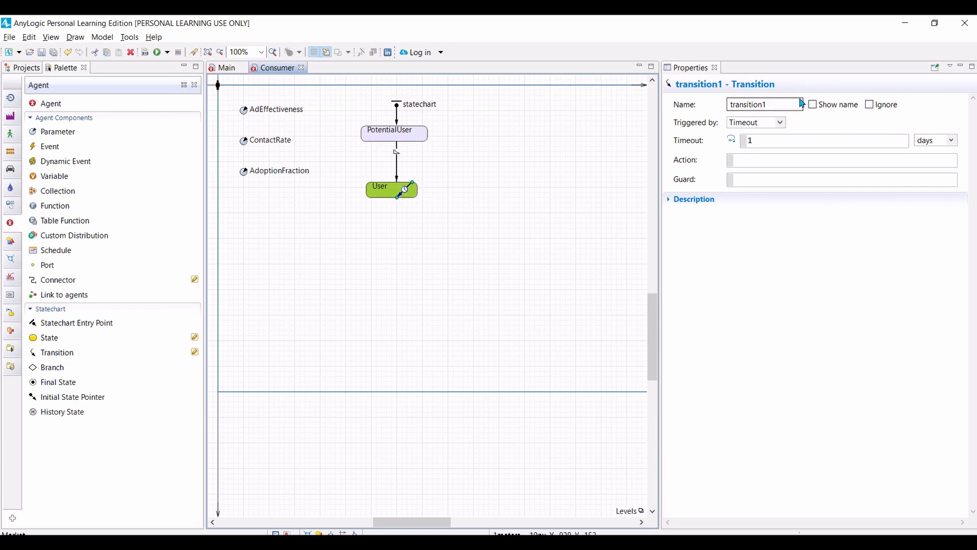
# Step: Name the User state's internal transition Contact, trigger it by Rate and set its rate to ContactRate
pyautogui.doubleClick(774, 104)
pyautogui.write('Contact')
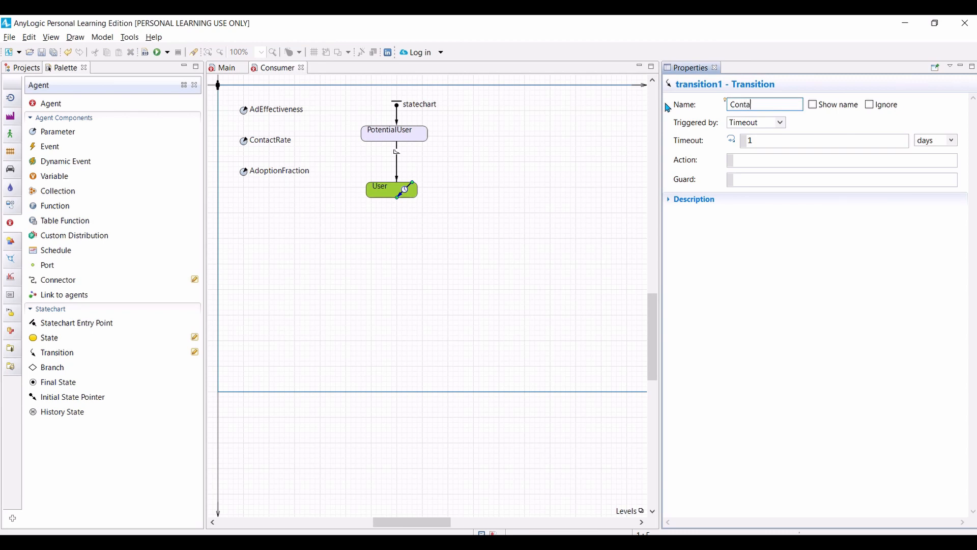
pyautogui.click(780, 122)
pyautogui.click(743, 143)
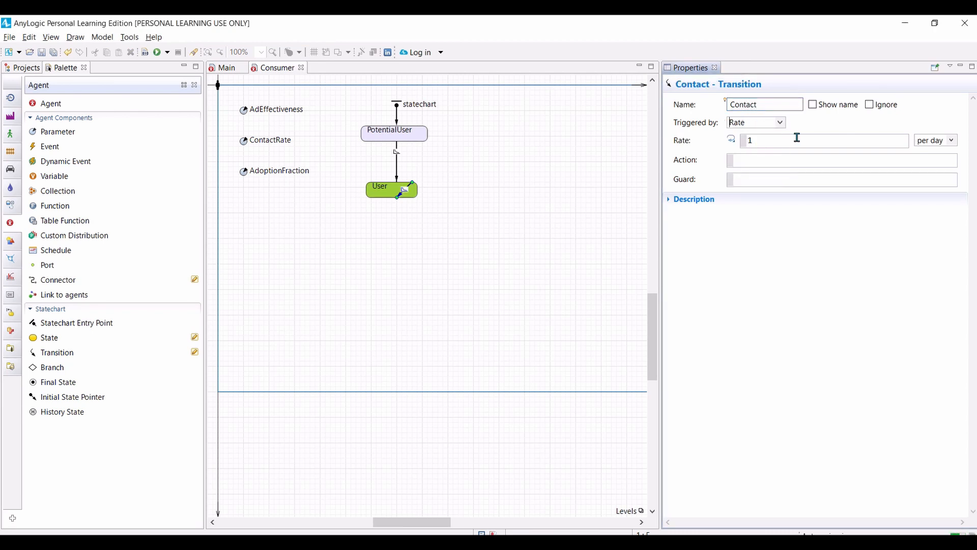
pyautogui.moveTo(796, 138); pyautogui.dragTo(720, 138)
pyautogui.write('ContactRate')
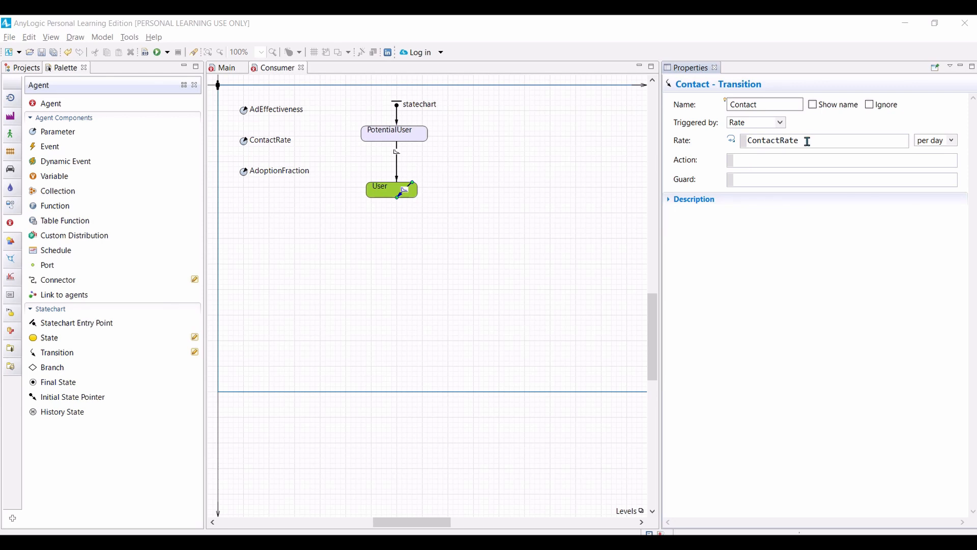
# Step: Set the Contact transition's action to sendToRandom("Buy"); so users message random consumers
pyautogui.click(809, 159)
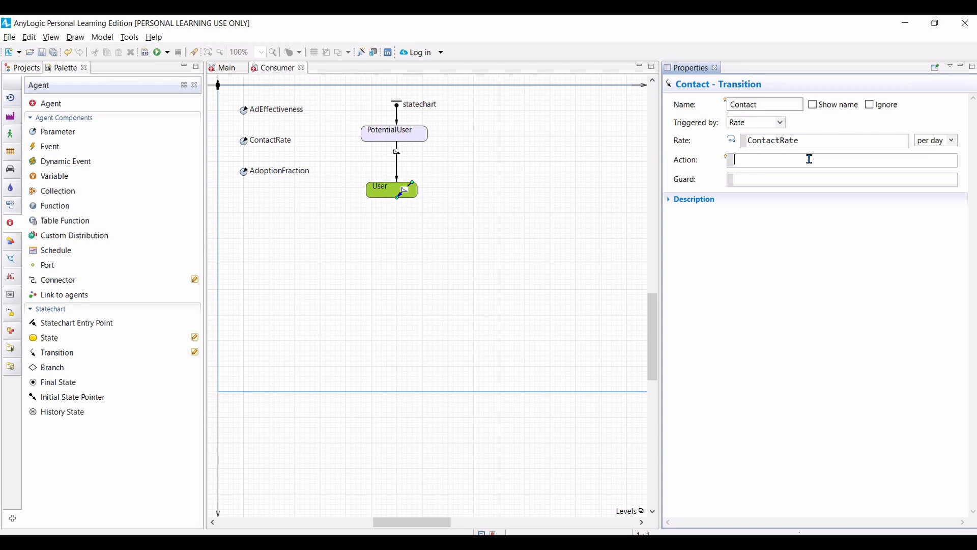
pyautogui.write('sendToRandom("Buy')
pyautogui.click(874, 164)
pyautogui.write(';')
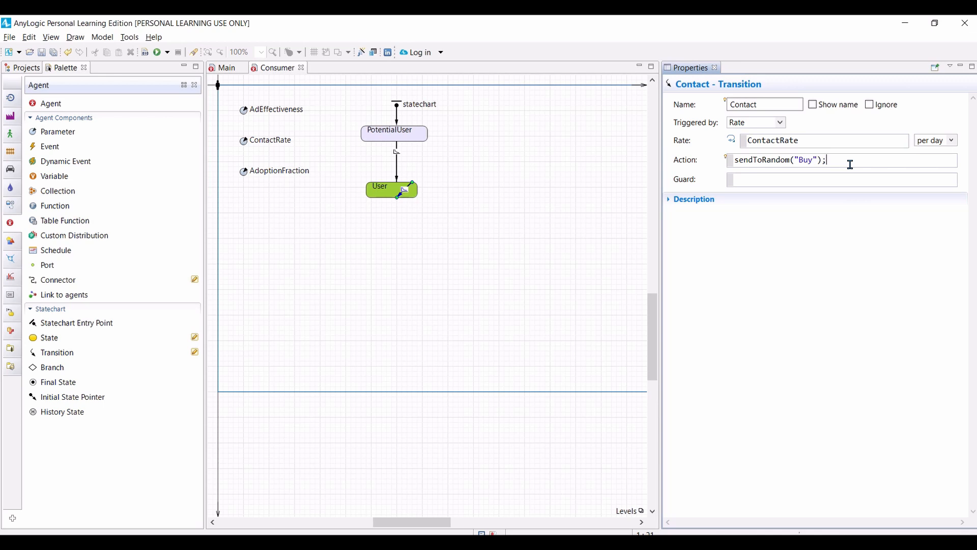
pyautogui.click(766, 181)
# Step: Add a second transition from PotentialUser to User, beside the existing one, and name it WOM
pyautogui.moveTo(60, 352)
pyautogui.mouseDown()
pyautogui.moveTo(377, 142)
pyautogui.moveTo(381, 187)
pyautogui.mouseUp()
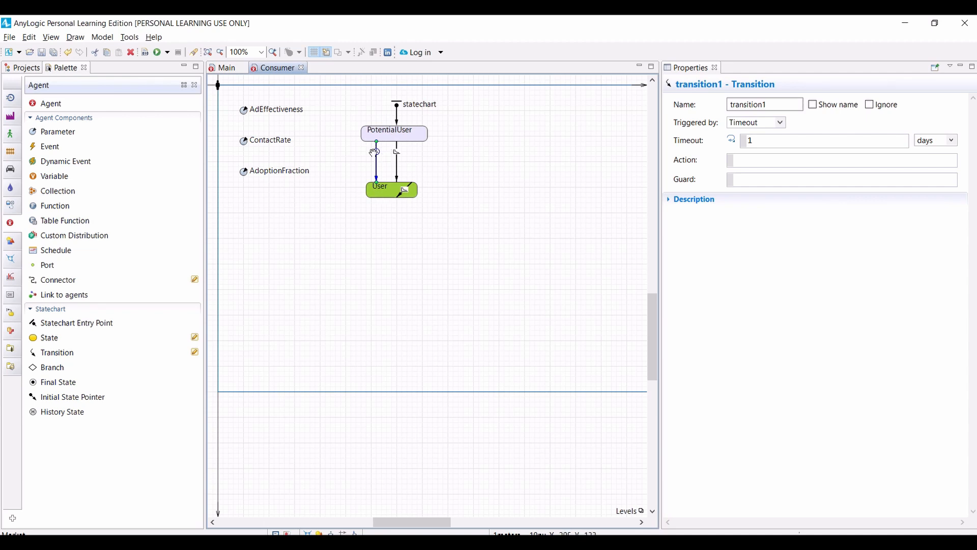
pyautogui.moveTo(378, 156); pyautogui.dragTo(379, 156)
pyautogui.doubleClick(772, 104)
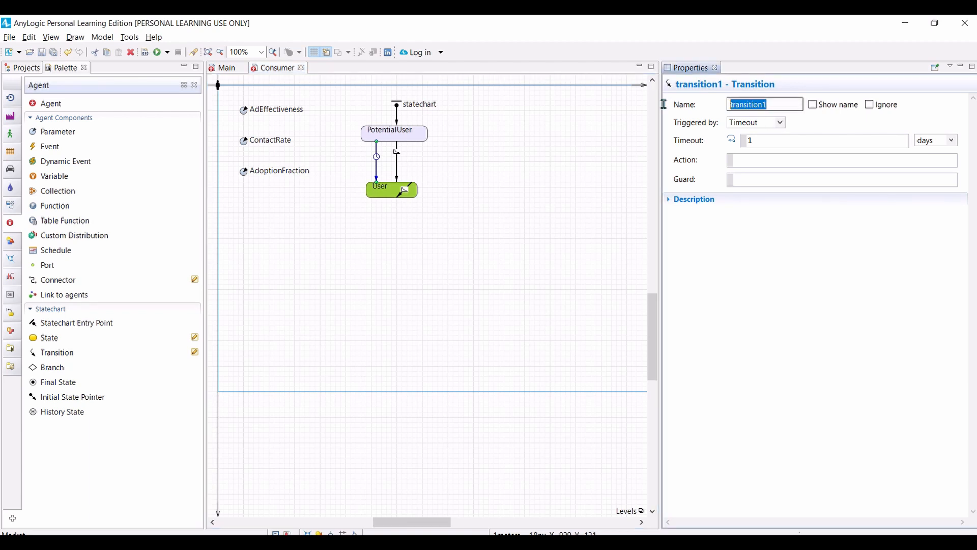
pyautogui.write('WOM')
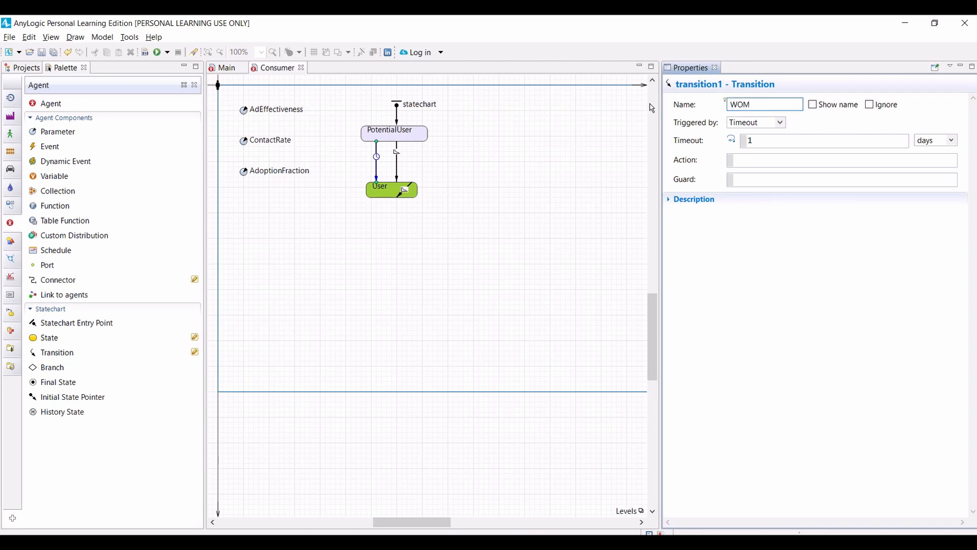
# Step: Trigger the WOM transition by Message and make it fire on the particular message "Buy"
pyautogui.click(781, 122)
pyautogui.click(748, 164)
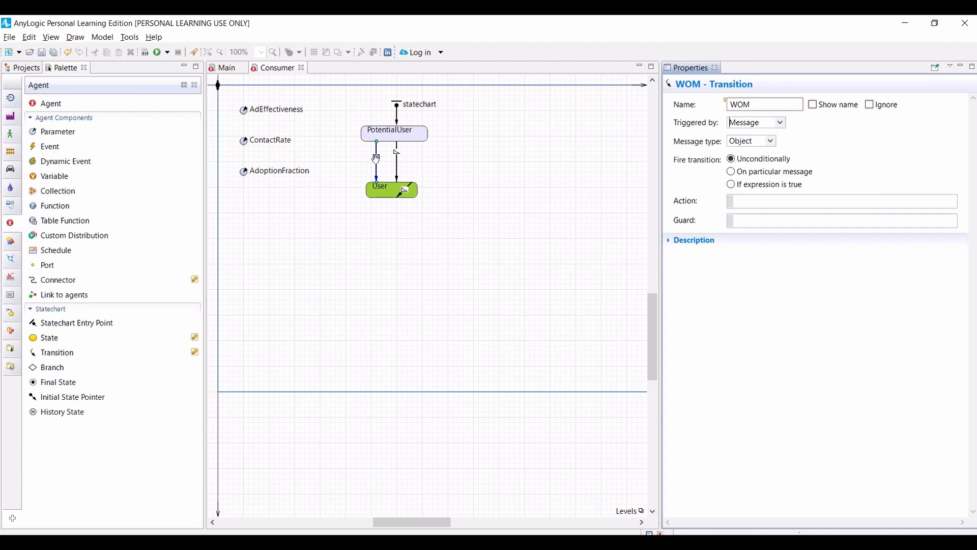
pyautogui.click(731, 172)
pyautogui.click(743, 202)
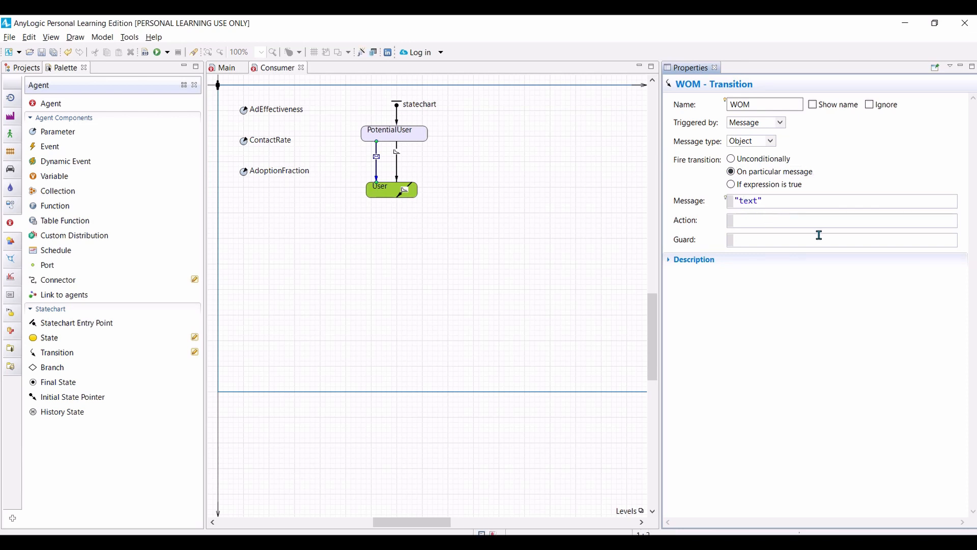
pyautogui.hotkey('shift', 'Right')
pyautogui.hotkey('shift', 'Right')
pyautogui.hotkey('shift', 'Right')
pyautogui.hotkey('shift', 'Right')
pyautogui.write('Buy')
# Step: Set the WOM transition's guard to randomTrue(AdoptionFraction)
pyautogui.click(744, 244)
pyautogui.write('randomTrue(AdoptionFracti')
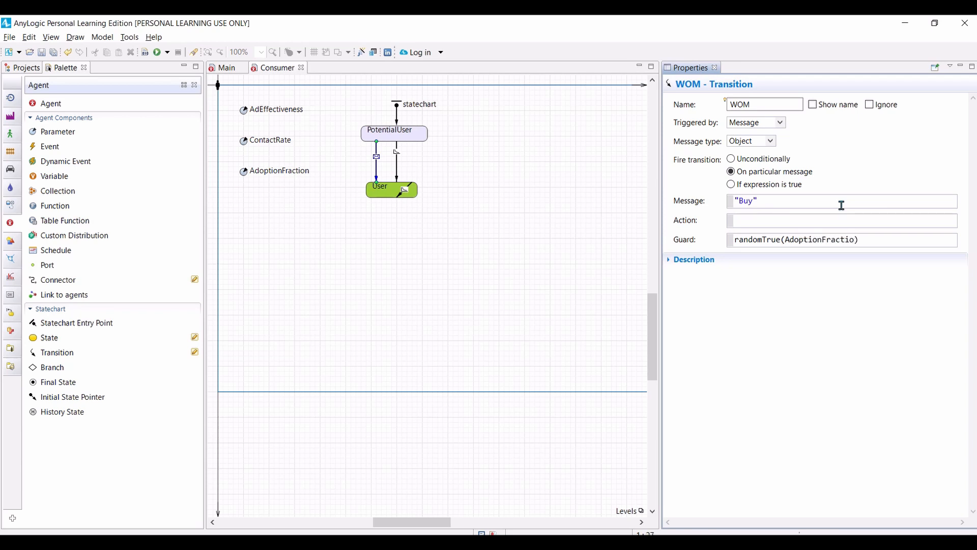
pyautogui.write('n')
pyautogui.press('BackSpace')
# Step: Build and run the Market model to watch adoption with word of mouth, and close the simulation window
pyautogui.click(145, 52)
pyautogui.click(156, 52)
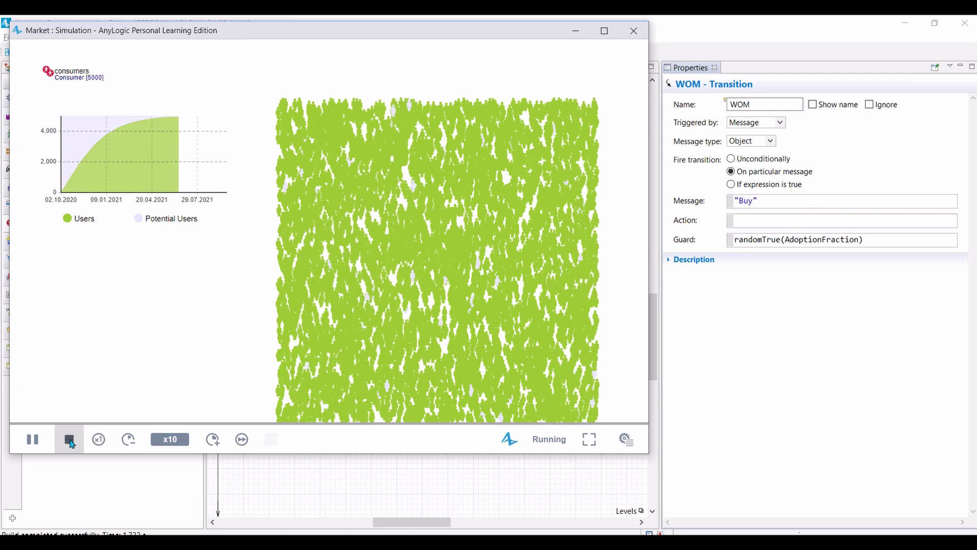
pyautogui.click(69, 440)
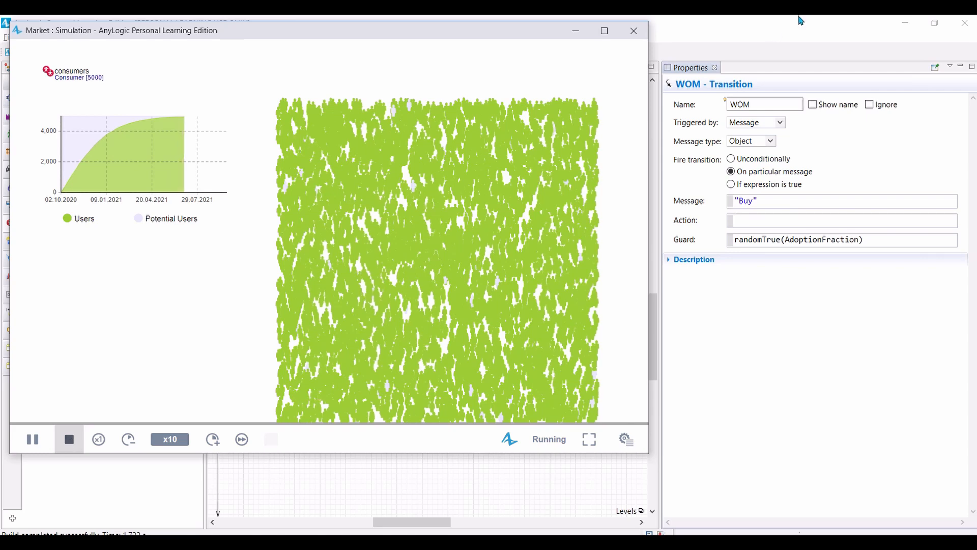
pyautogui.click(634, 34)
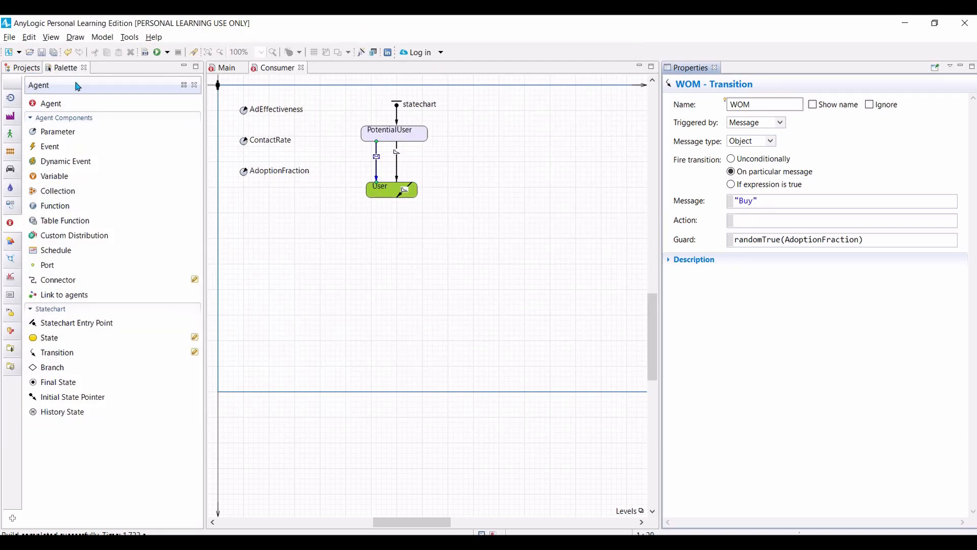
# Step: Set the Simulation experiment to stop at a specified time of 365 and to use a random seed for unique runs
pyautogui.click(24, 68)
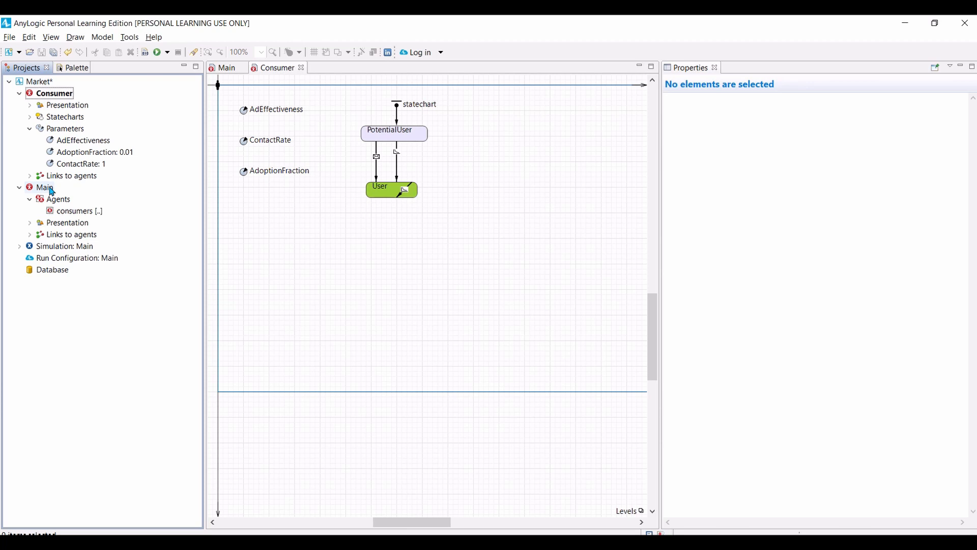
pyautogui.click(45, 248)
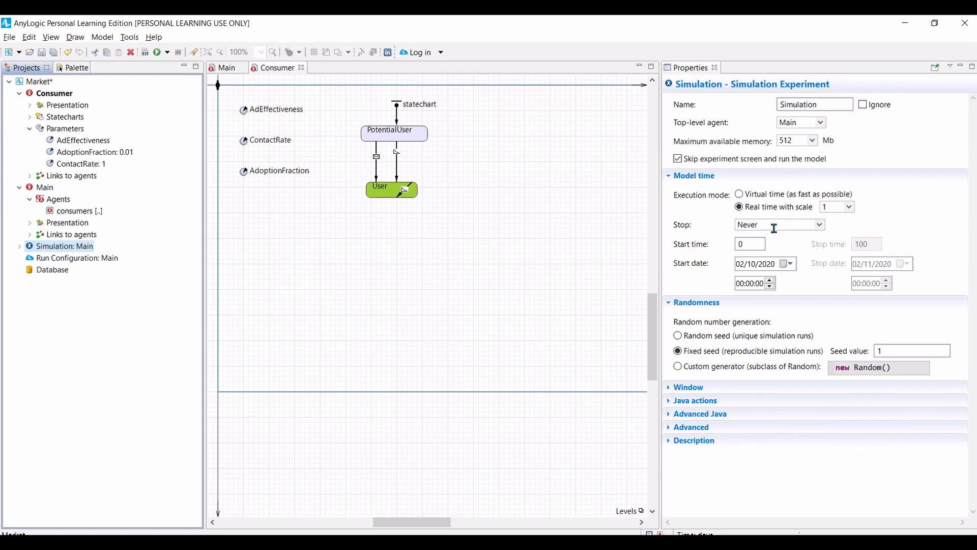
pyautogui.click(821, 225)
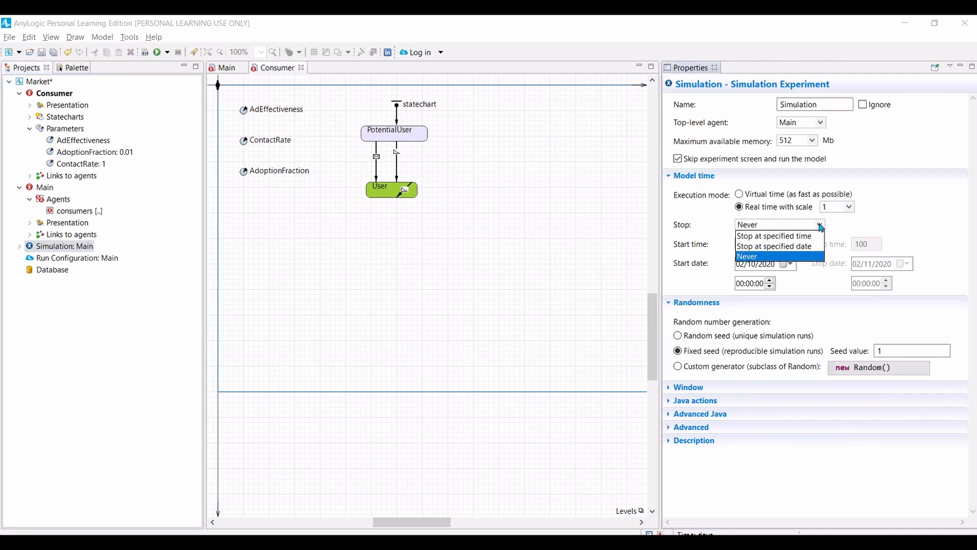
pyautogui.click(777, 237)
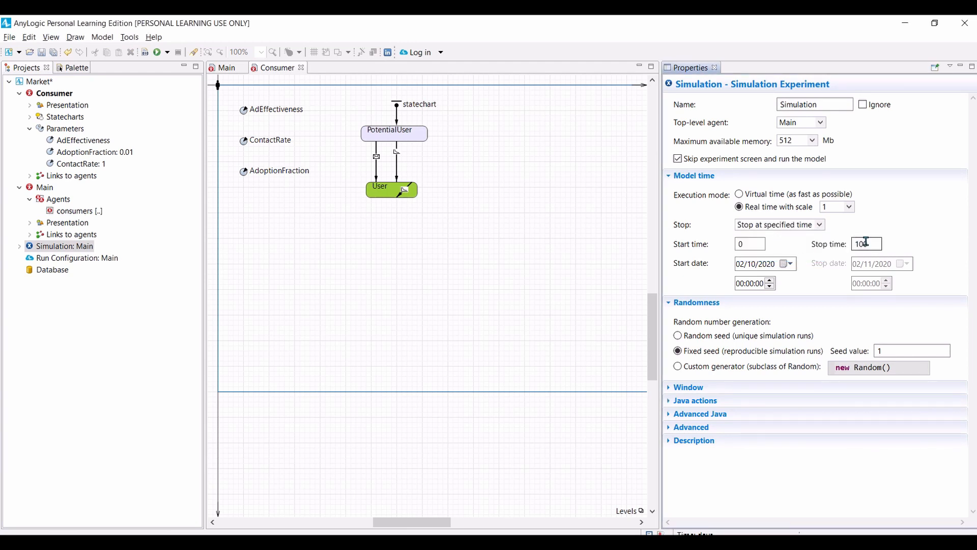
pyautogui.doubleClick(866, 243)
pyautogui.write('365')
pyautogui.click(679, 336)
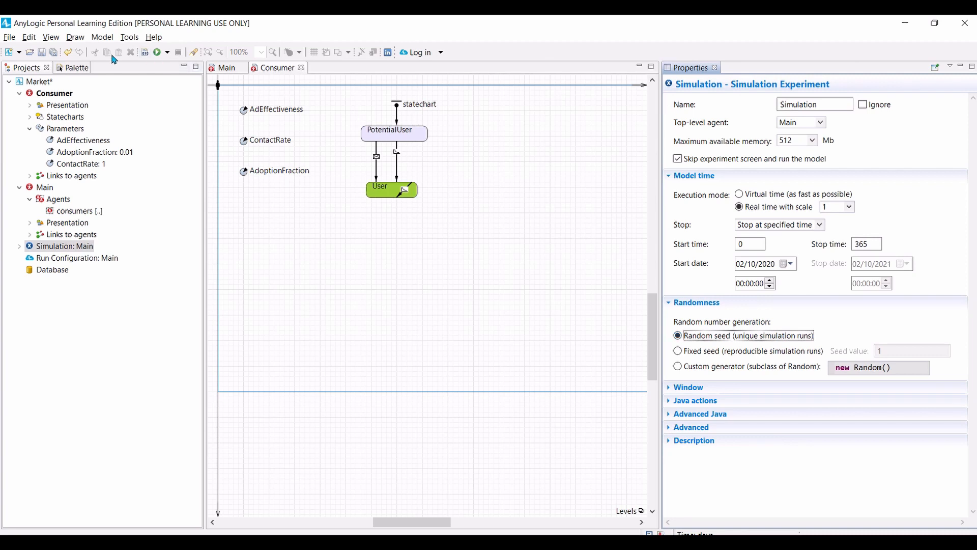
# Step: Build the model, run it again and speed the simulation up to x25
pyautogui.click(146, 52)
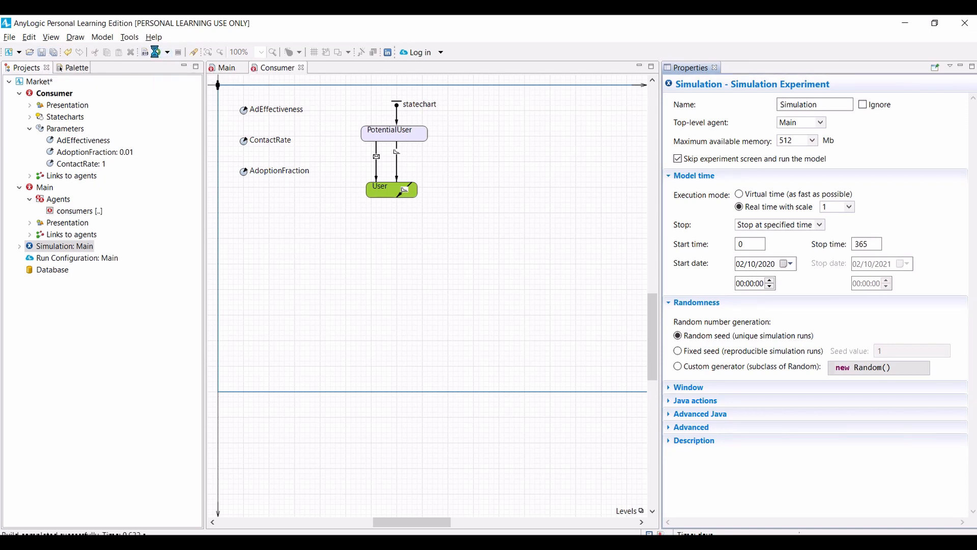
pyautogui.press('F5')
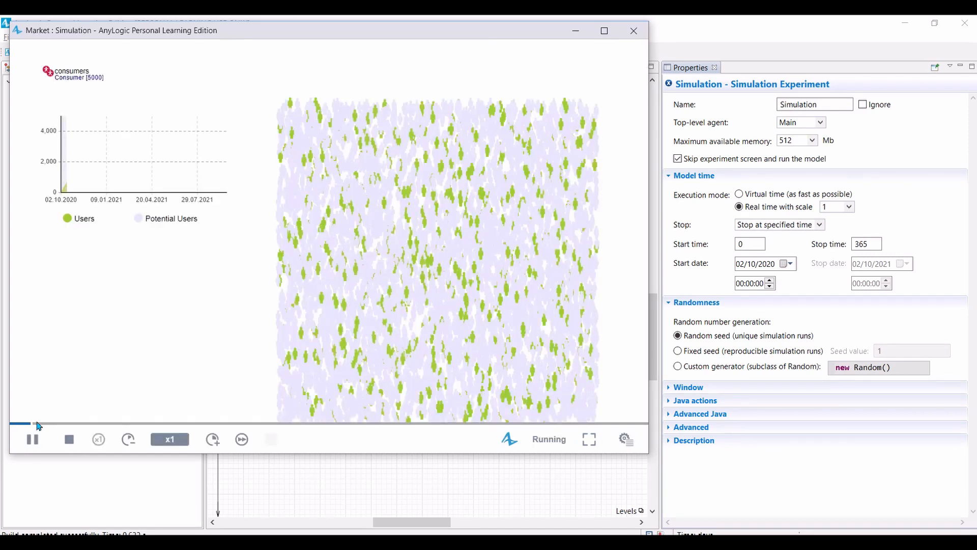
pyautogui.click(212, 440)
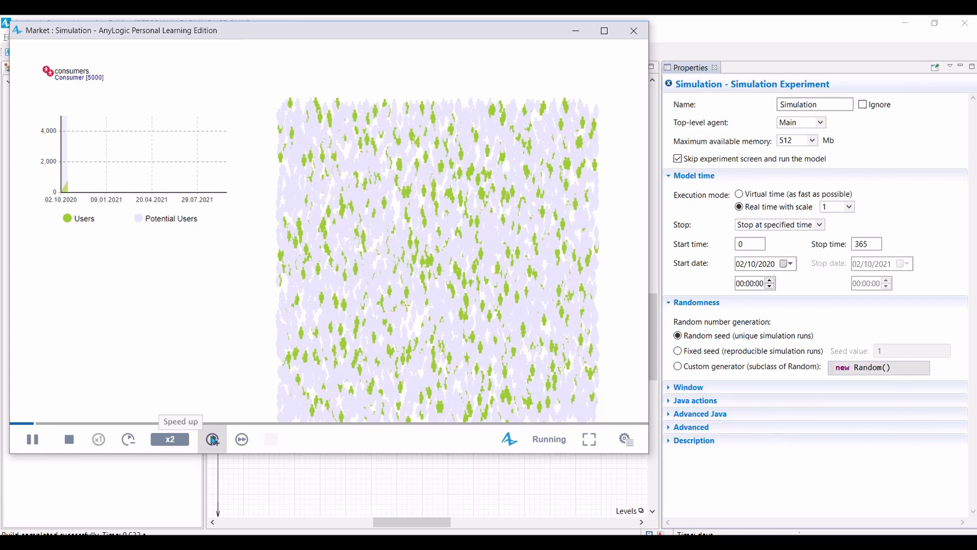
pyautogui.click(212, 440)
pyautogui.click(213, 440)
pyautogui.click(212, 440)
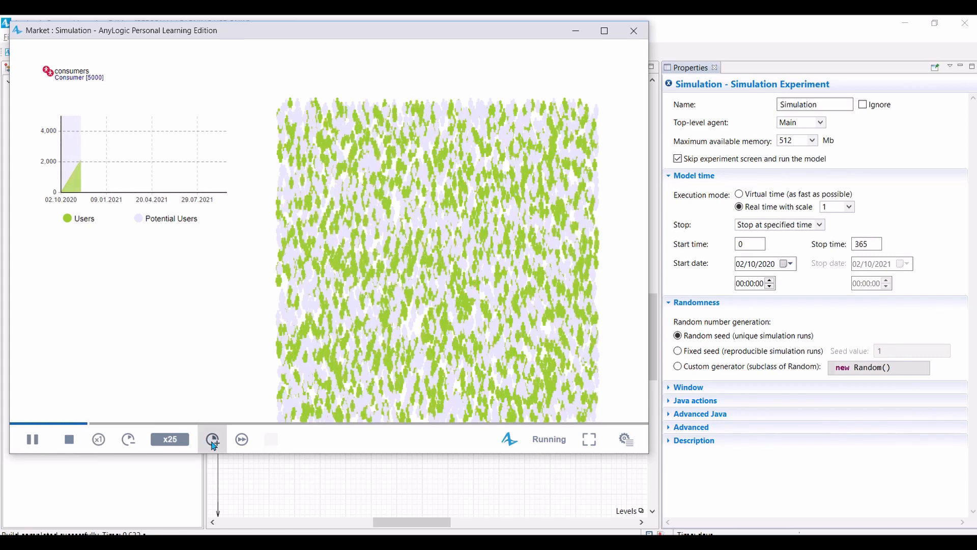